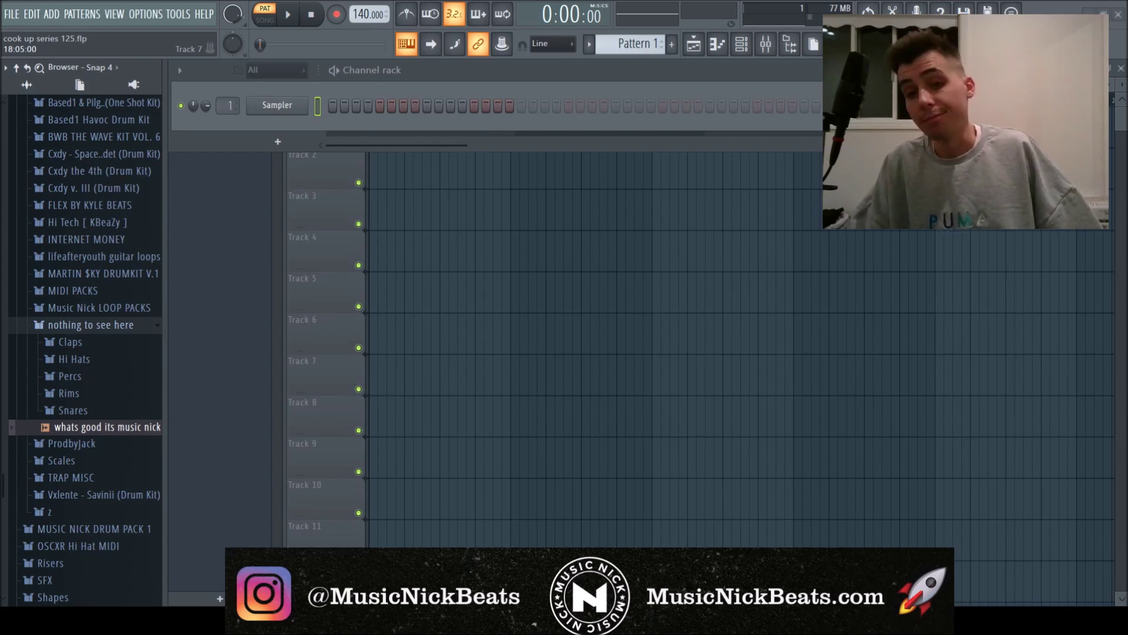
Step: Load the Natural Minor scale from the Scales folder into the Sampler channel
left_click(78, 324)
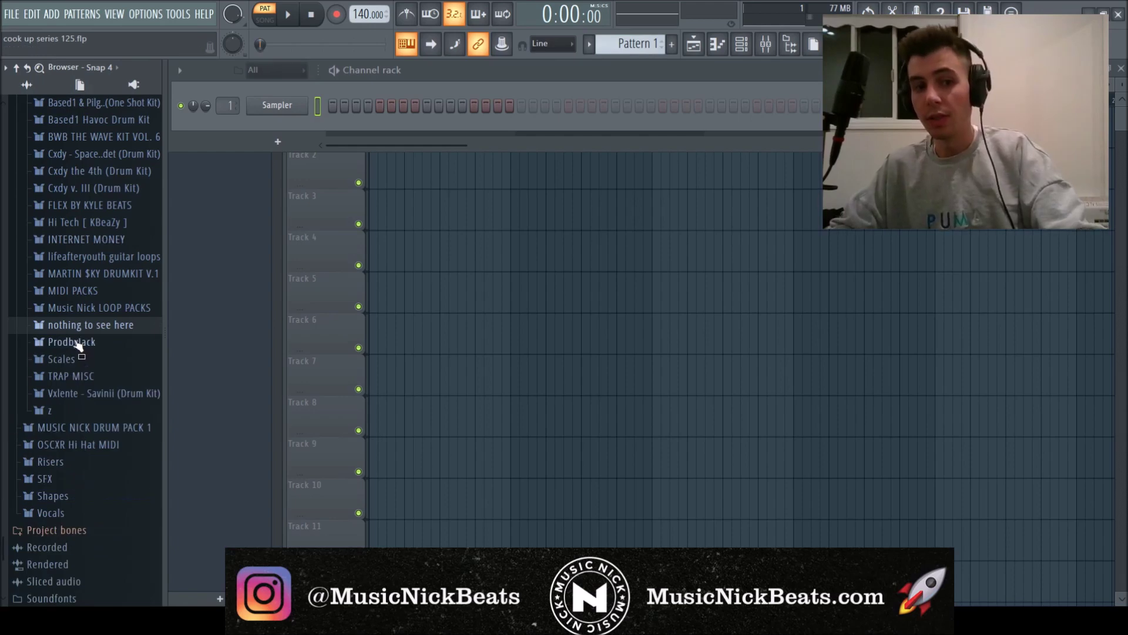
left_click(81, 359)
left_click_drag(276, 128, 282, 109)
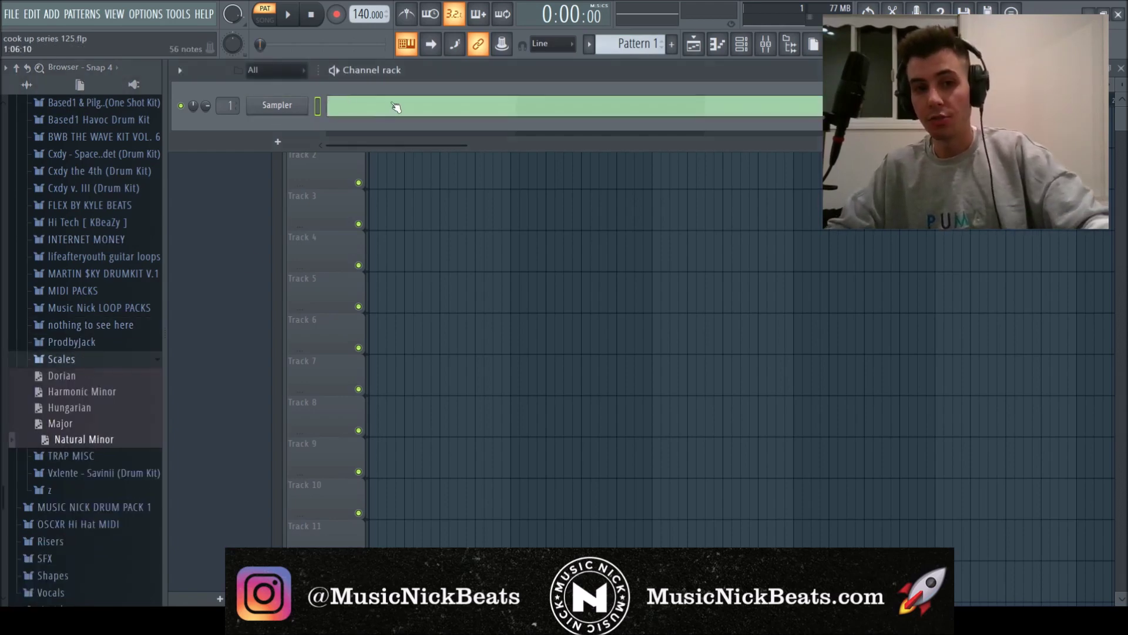
Step: Duplicate the Sampler's four-bar scale notes in the piano roll so they span eight bars
left_click(396, 106)
scroll(302, 236, "up", 5)
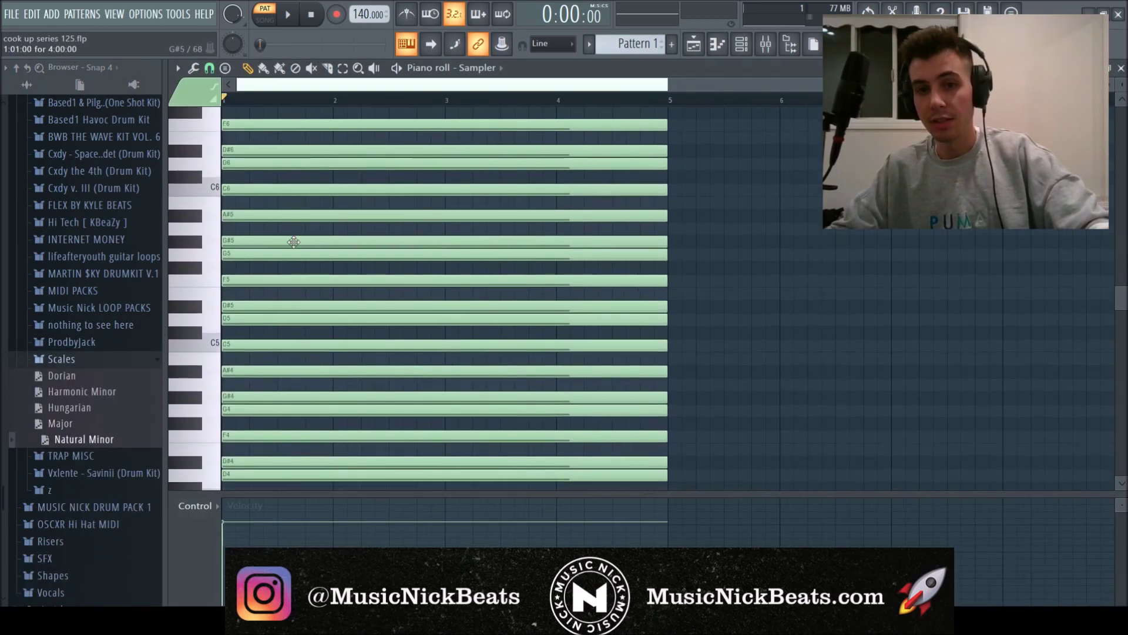
key("ctrl+b")
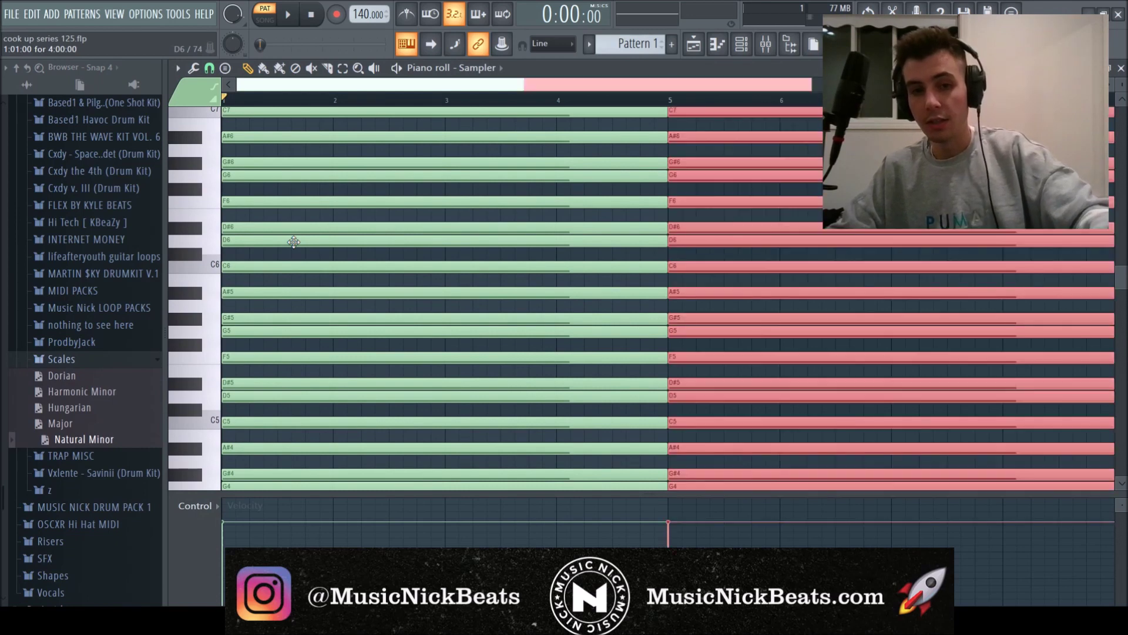
key("ctrl+a")
scroll(349, 244, "down", 2)
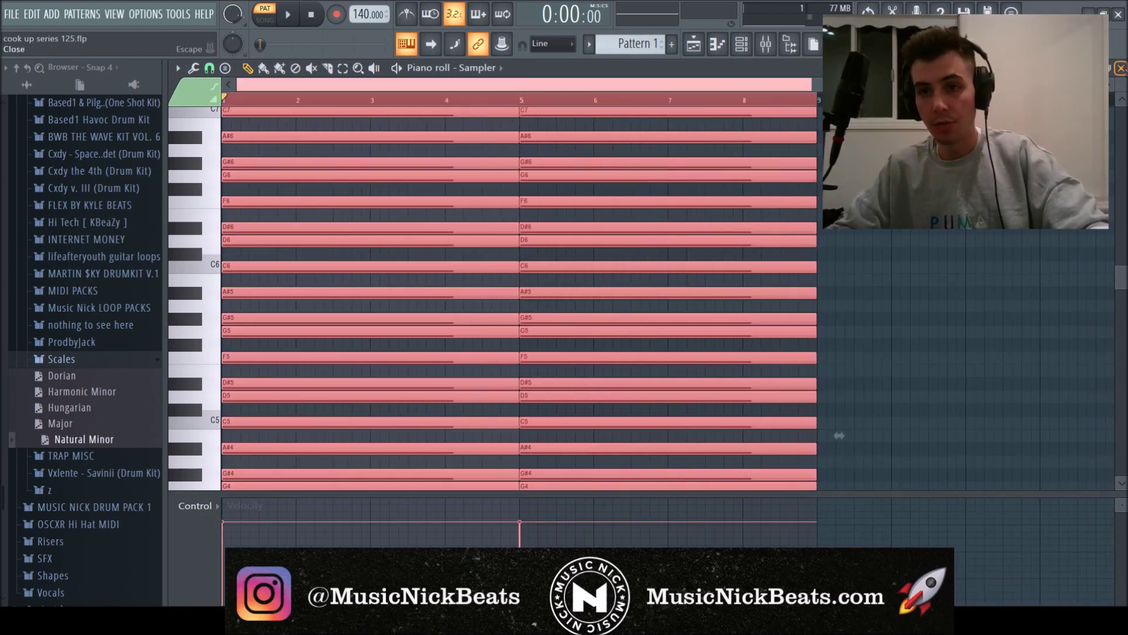
left_click(1121, 68)
Step: Add Addictive Keys with the Studio Grand as a new channel and bring up its piano roll
left_click_drag(443, 182, 376, 126)
left_click(345, 150)
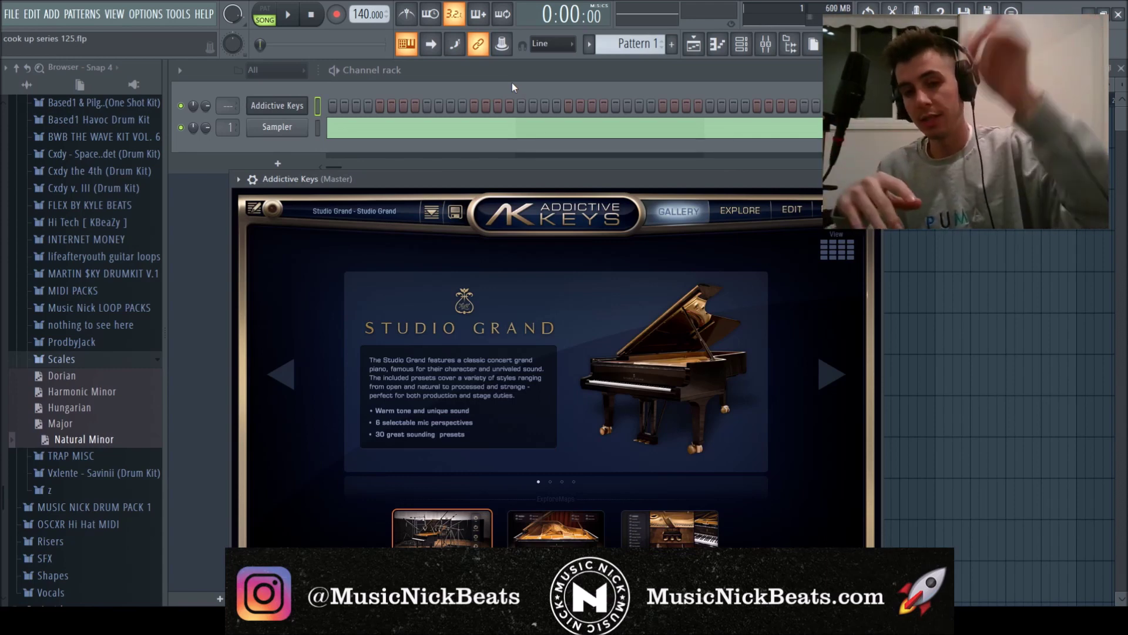
key("F7")
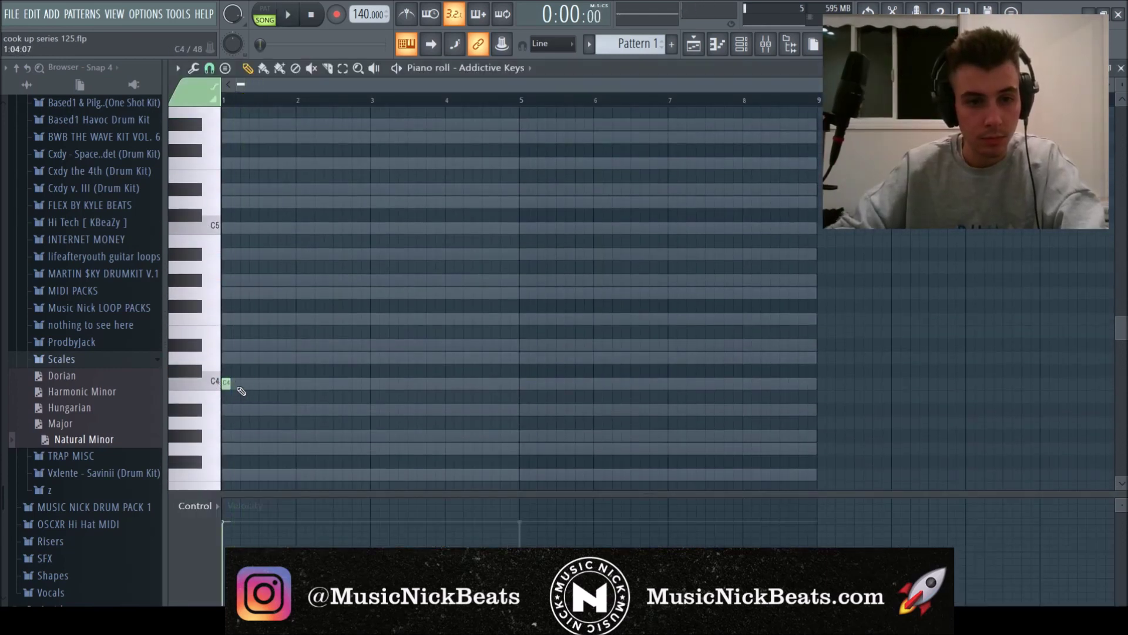
Step: Write the first chord with C4 and D#4 at bar 1, each 12 steps long
key("space")
scroll(259, 335, "down", 3)
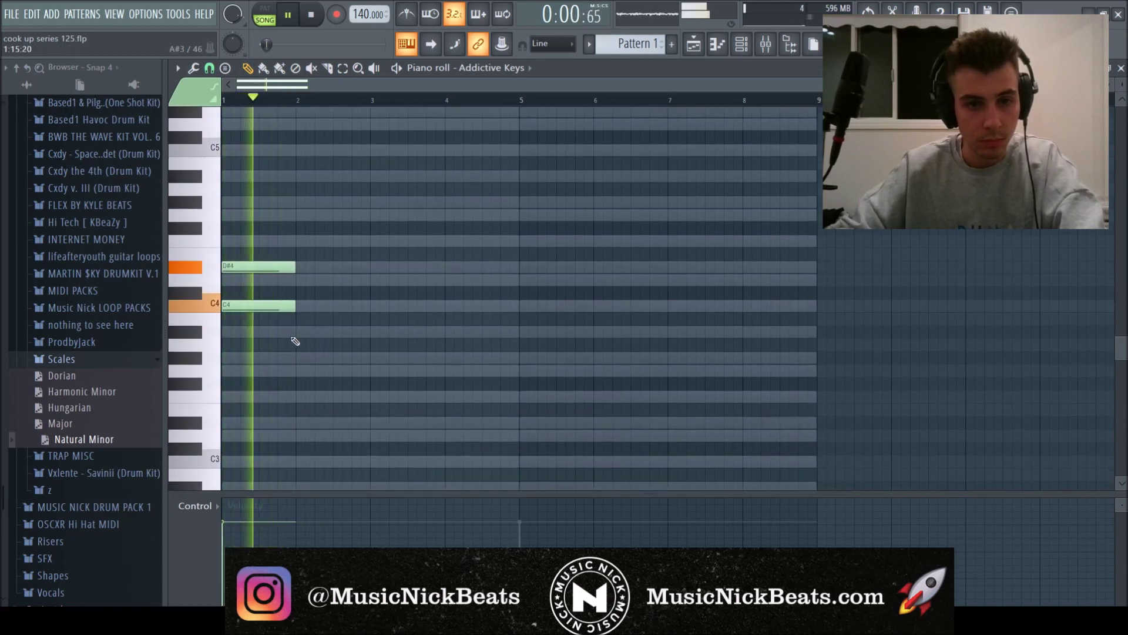
left_click_drag(296, 265, 276, 266)
left_click(290, 304)
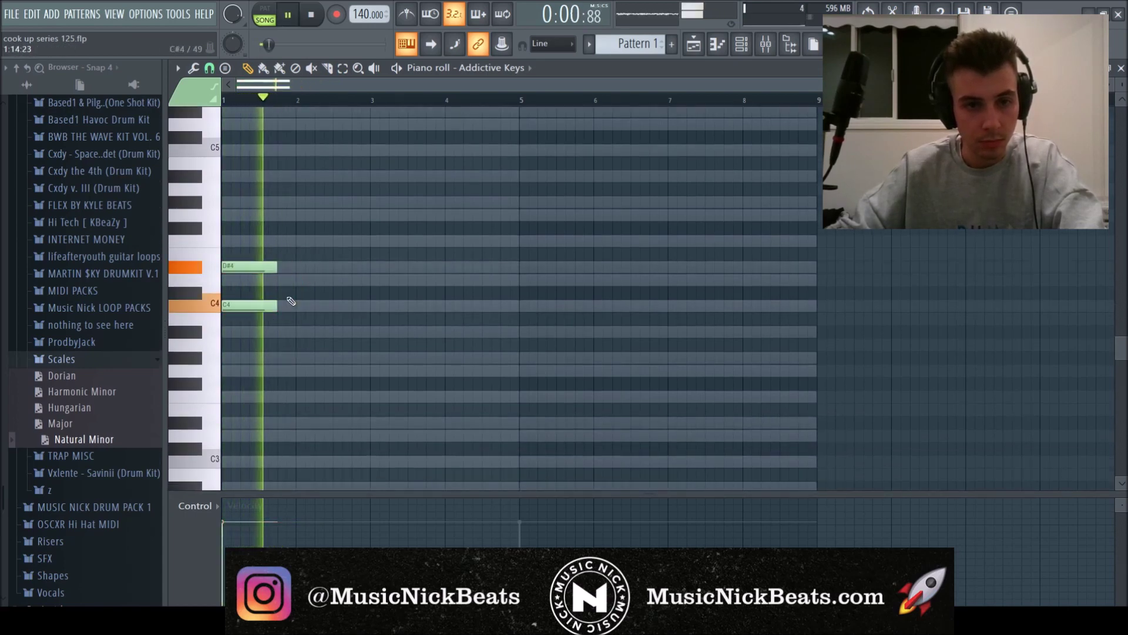
Step: Continue the progression with a 12-step A#3 and D4 chord, followed by a G#3 and C4 chord in bar 2
left_click(277, 332)
left_click(296, 280)
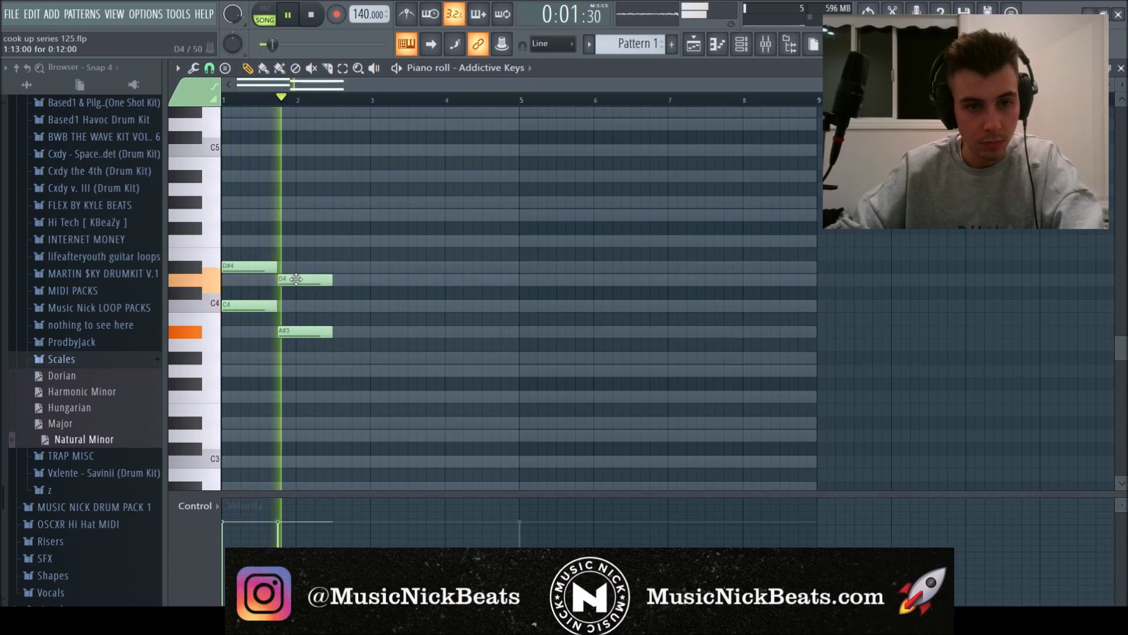
scroll(314, 300, "down", 3)
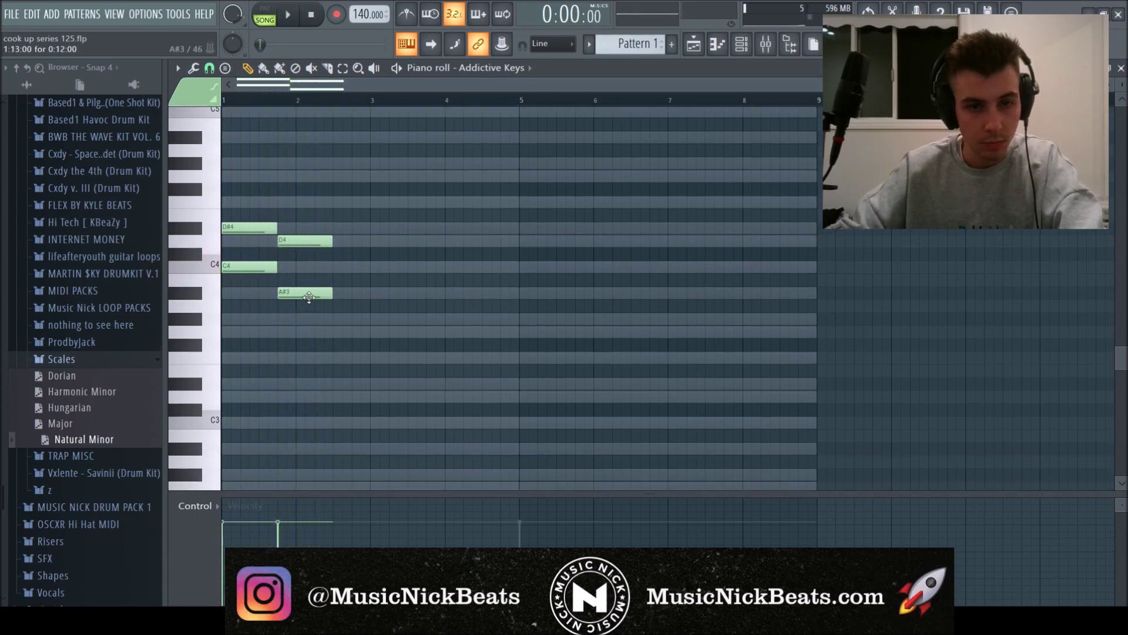
left_click(356, 331)
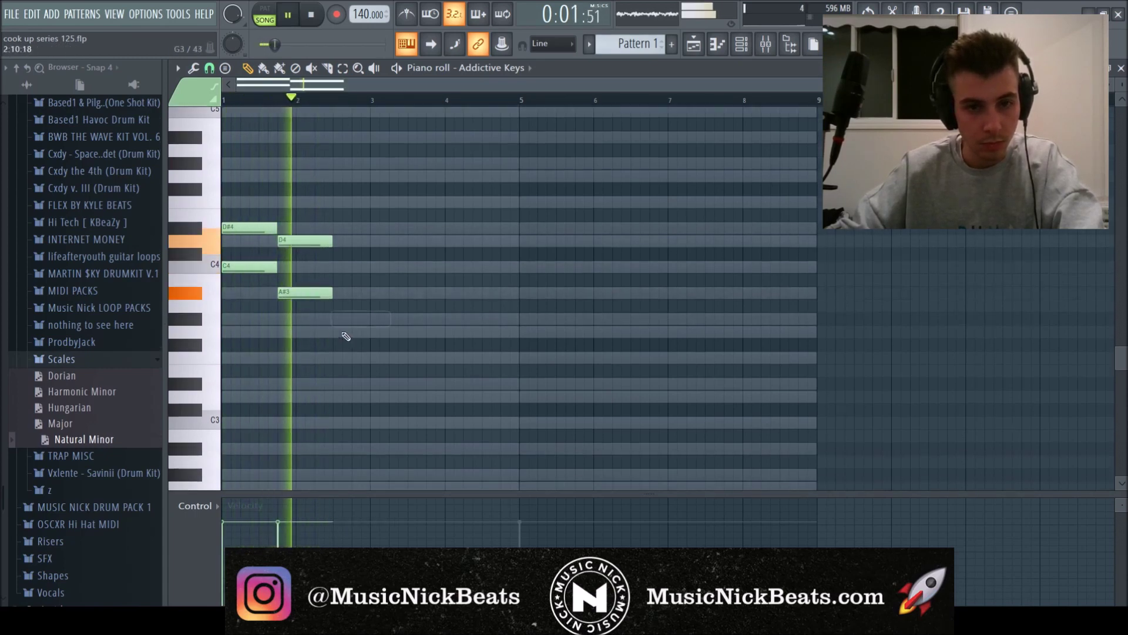
left_click(352, 265)
key("space")
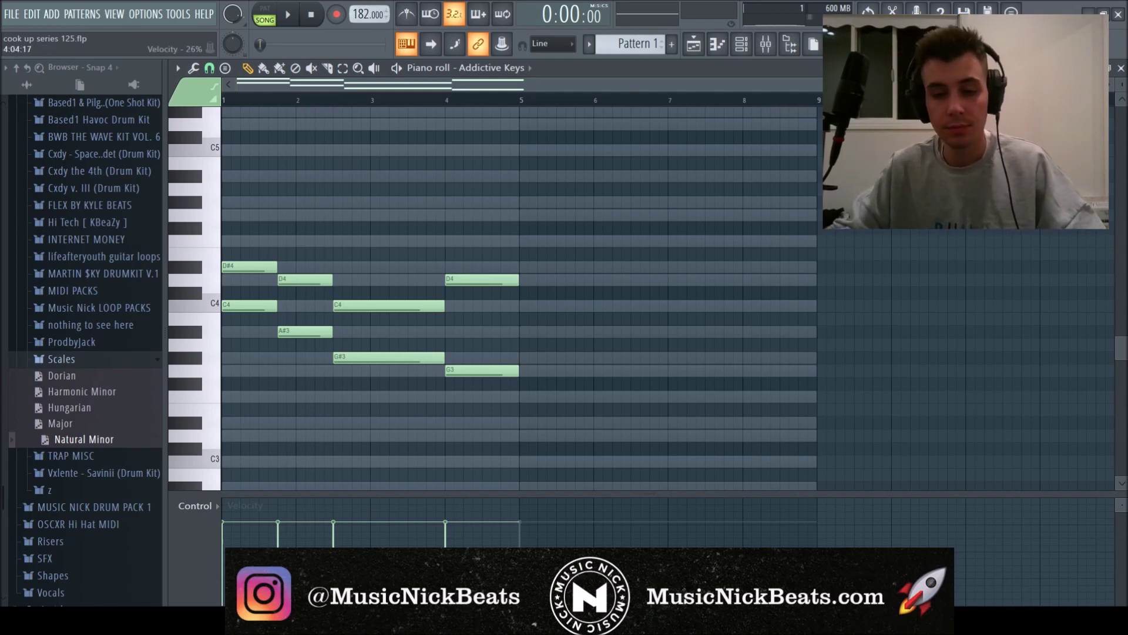
Step: Duplicate the four-bar chord progression into bars 5 to 8 and raise the copied third chord's upper note to D#4
key("ctrl+a")
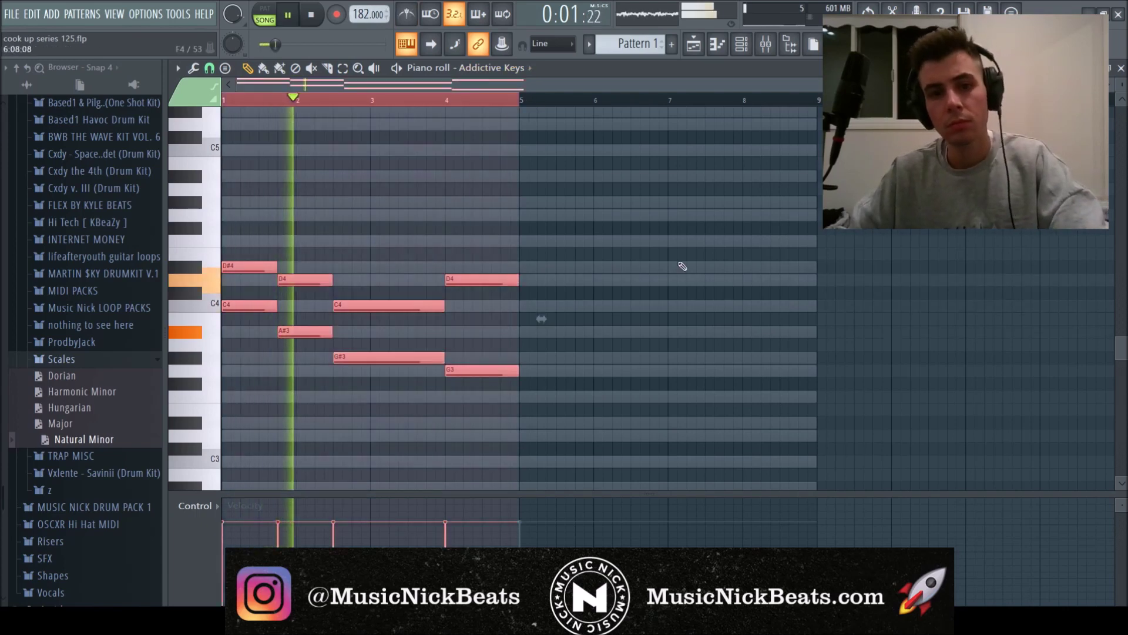
key("ctrl+b")
mouse_move(459, 370)
left_mouse_down()
mouse_move(462, 398)
mouse_move(465, 372)
left_mouse_up()
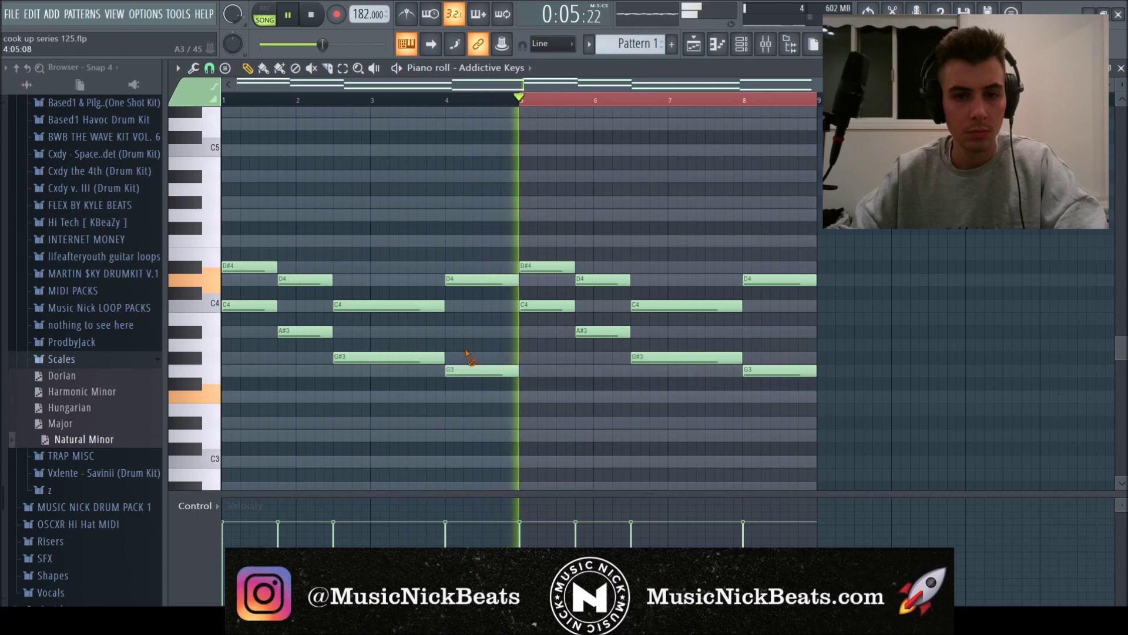
left_click_drag(656, 304, 657, 267)
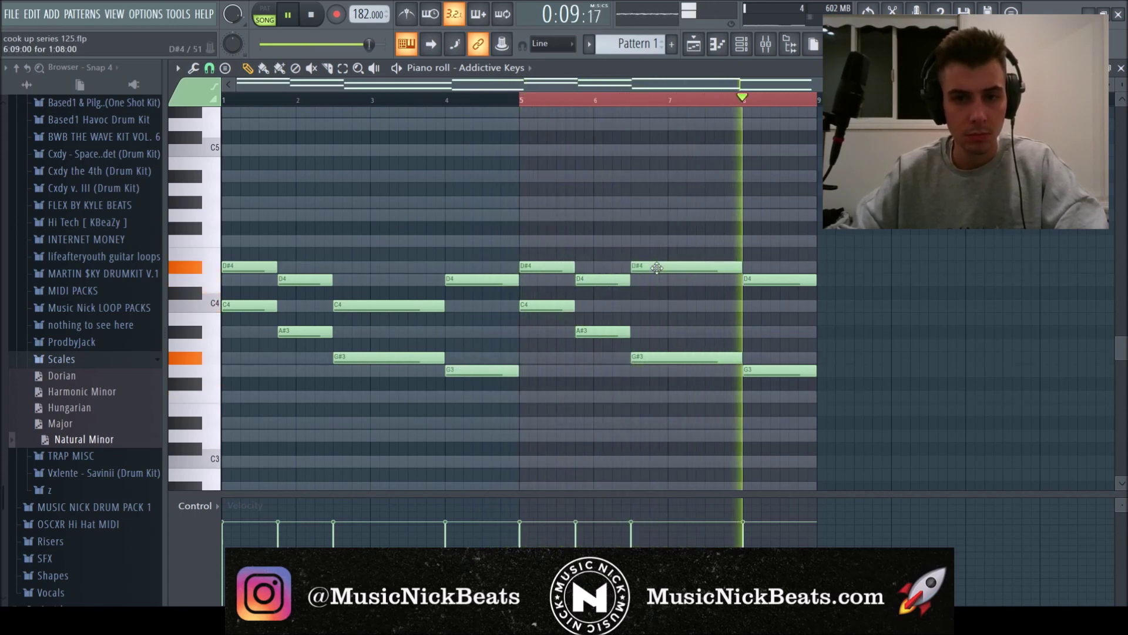
Step: Start a melody above the chords across bars 1 and 2 with C6, D#6, an 8-step A#5, G5 and G#5
scroll(399, 281, "up", 5)
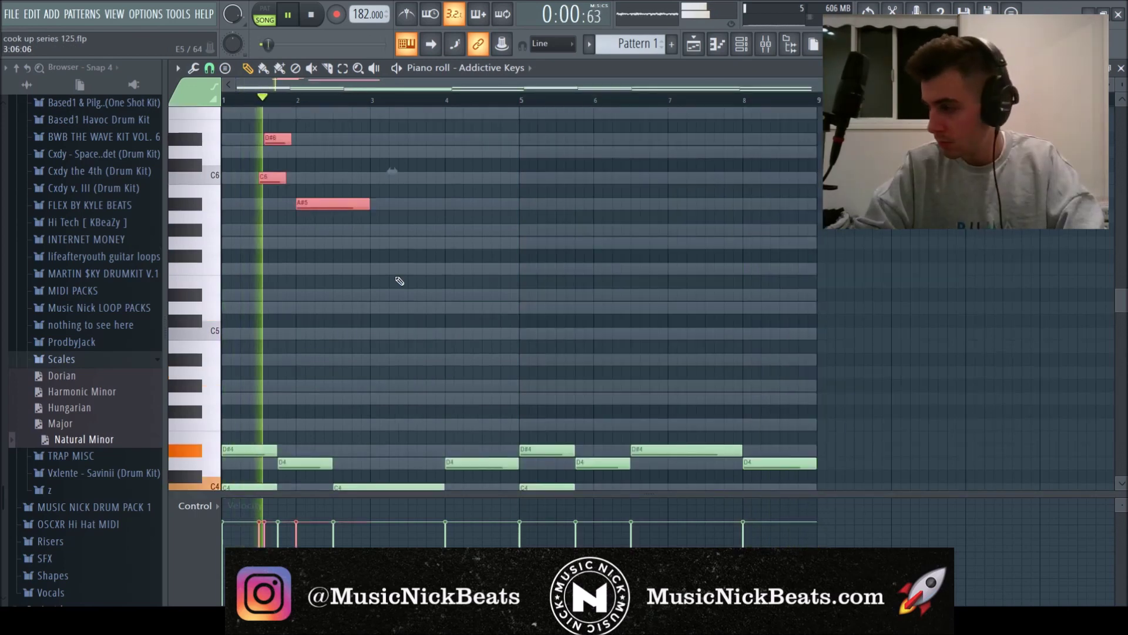
key("space")
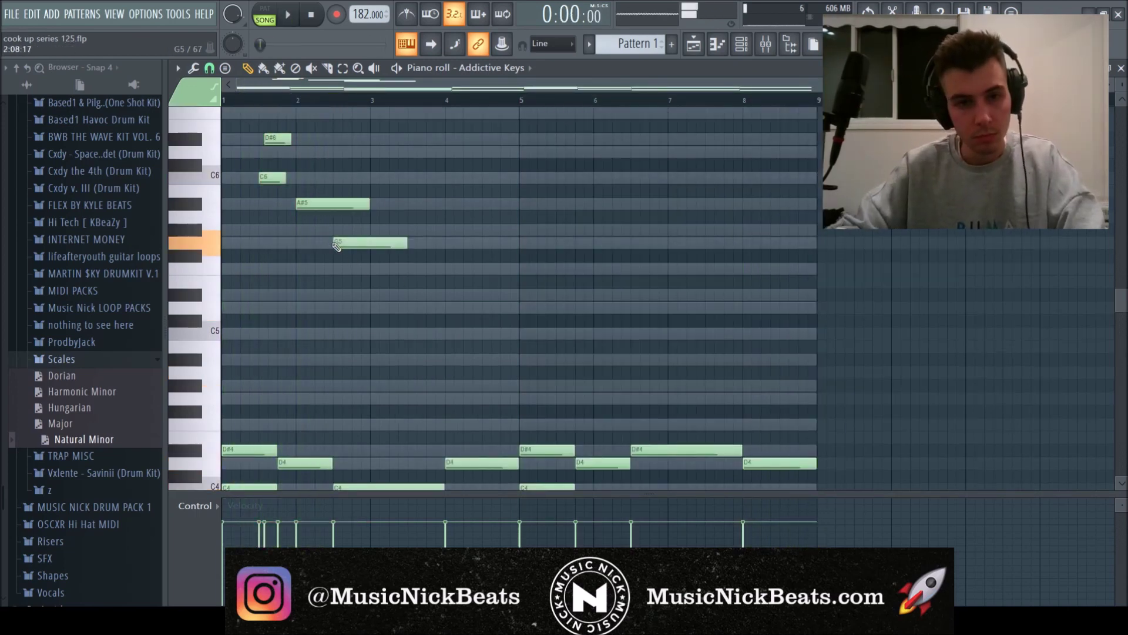
key("space")
left_click(355, 229)
left_click_drag(369, 204, 328, 210)
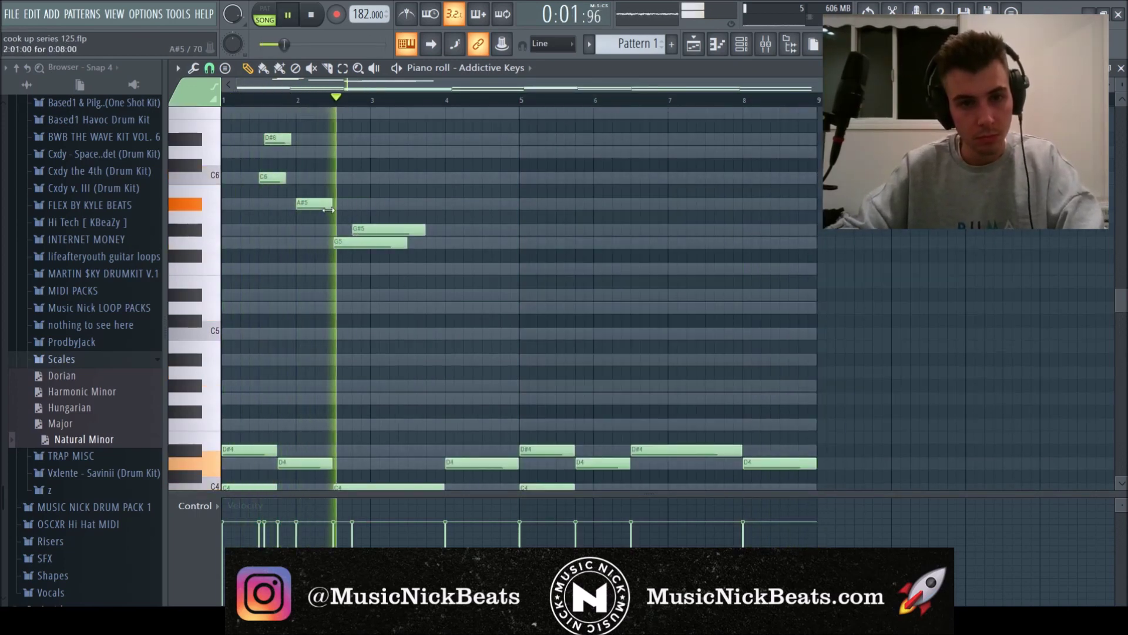
Step: Shorten the overlapping G5 and second A#5 to end together in bar 3, and follow them with an 8-step G#5
scroll(372, 245, "down", 3)
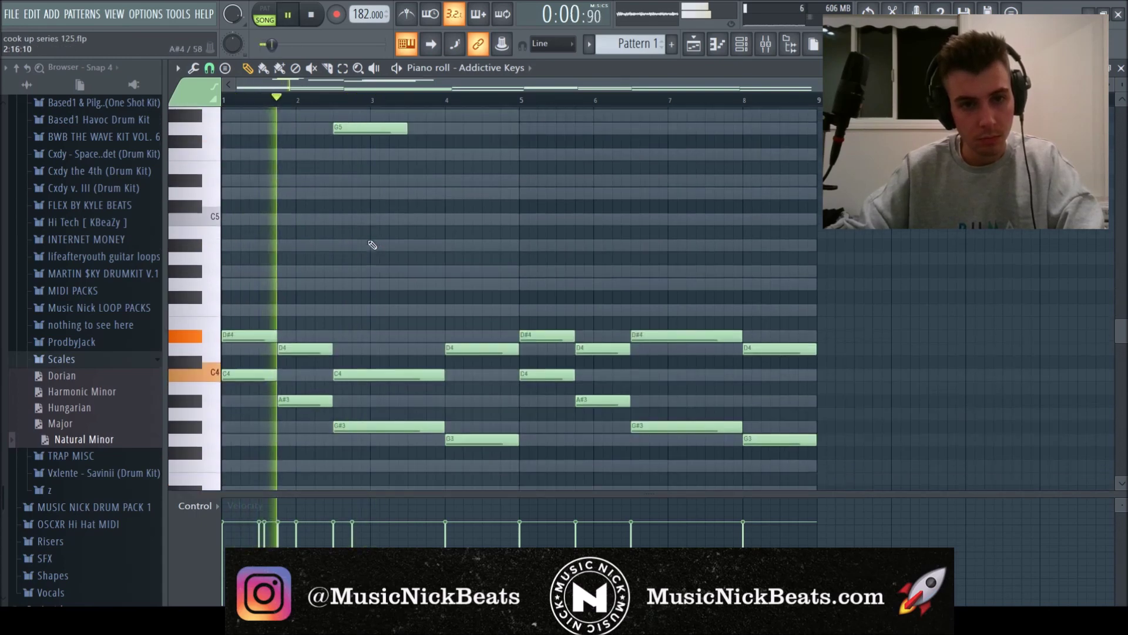
scroll(383, 235, "up", 2)
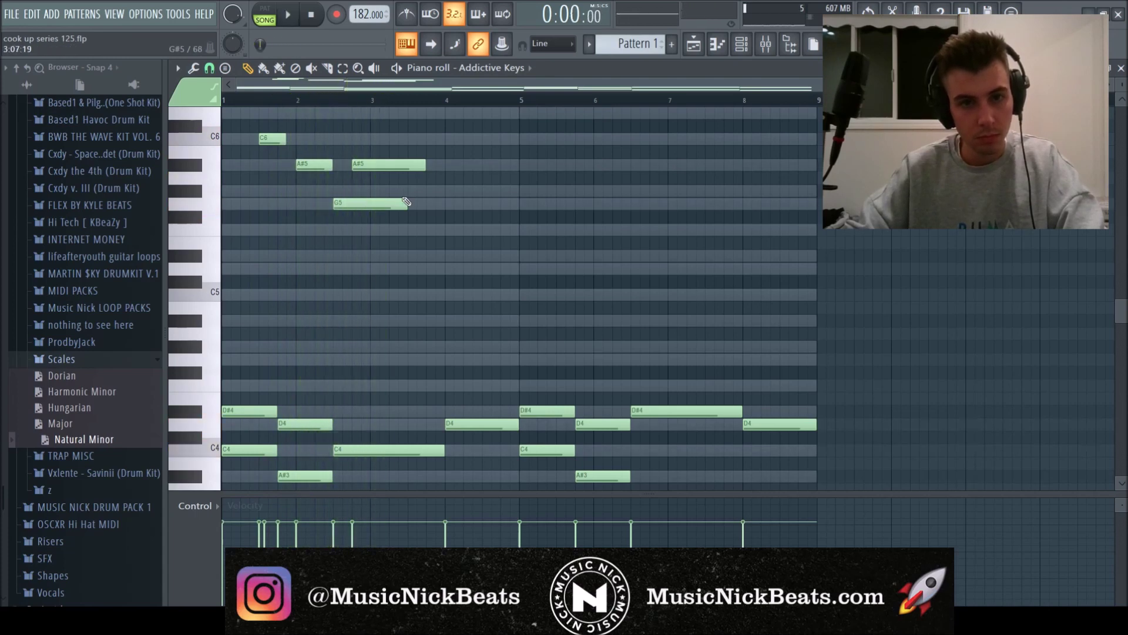
left_click_drag(425, 164, 387, 204)
left_click_drag(414, 190, 396, 190)
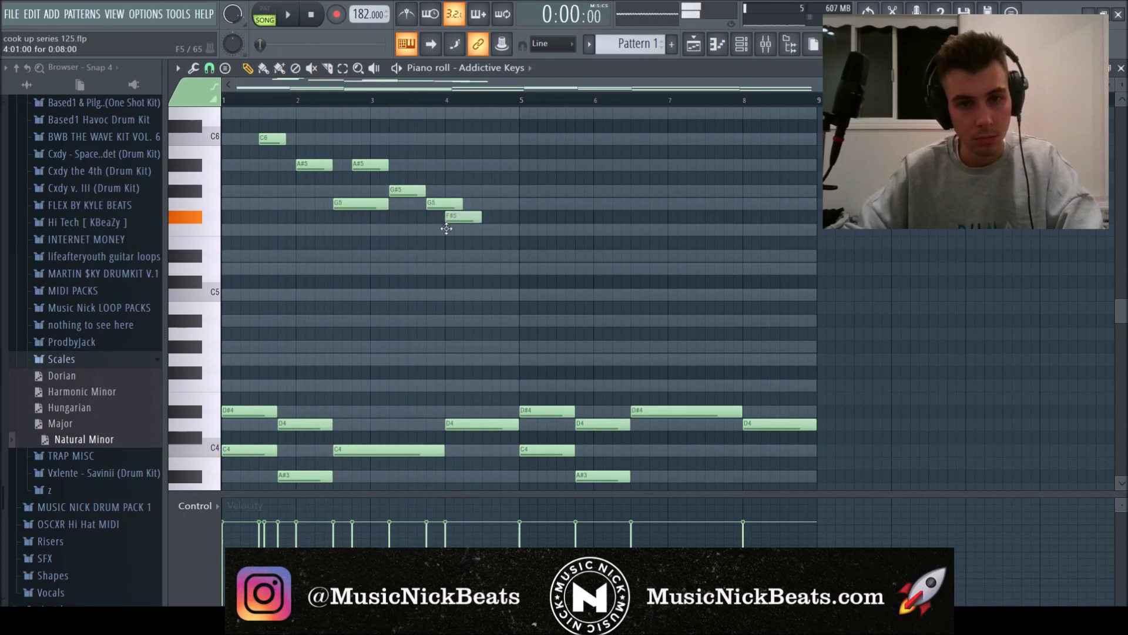
Step: Place an 8-step F5 at the end of bar 4 and lengthen the preceding G5 to 12 steps to meet it
key("space")
scroll(444, 246, "down", 3)
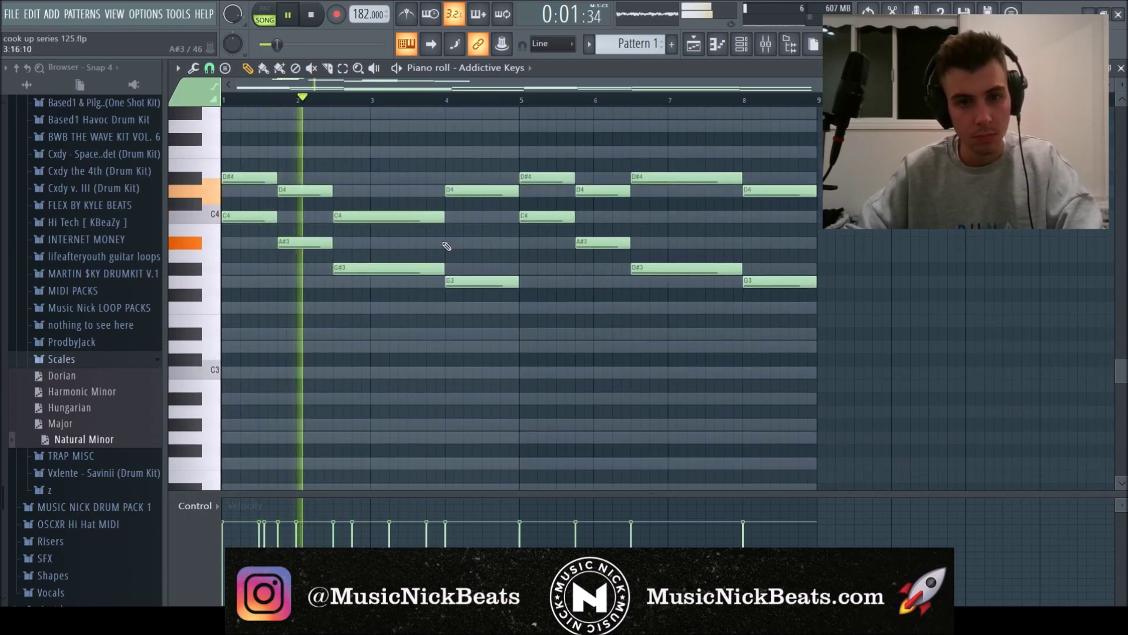
scroll(446, 245, "up", 3)
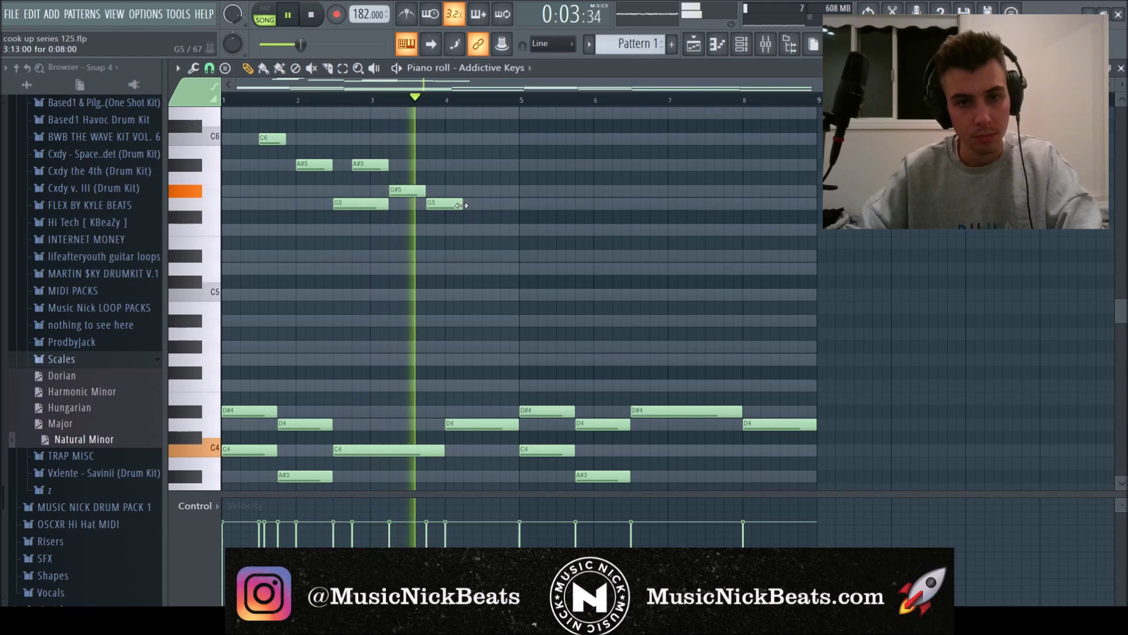
key("space")
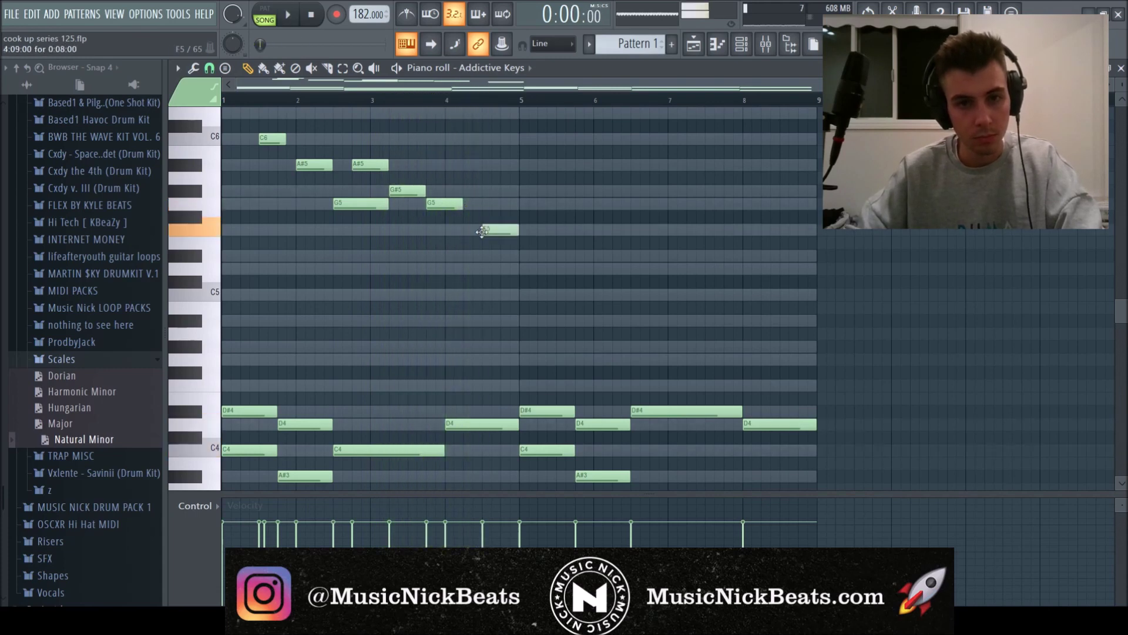
left_click_drag(463, 203, 482, 204)
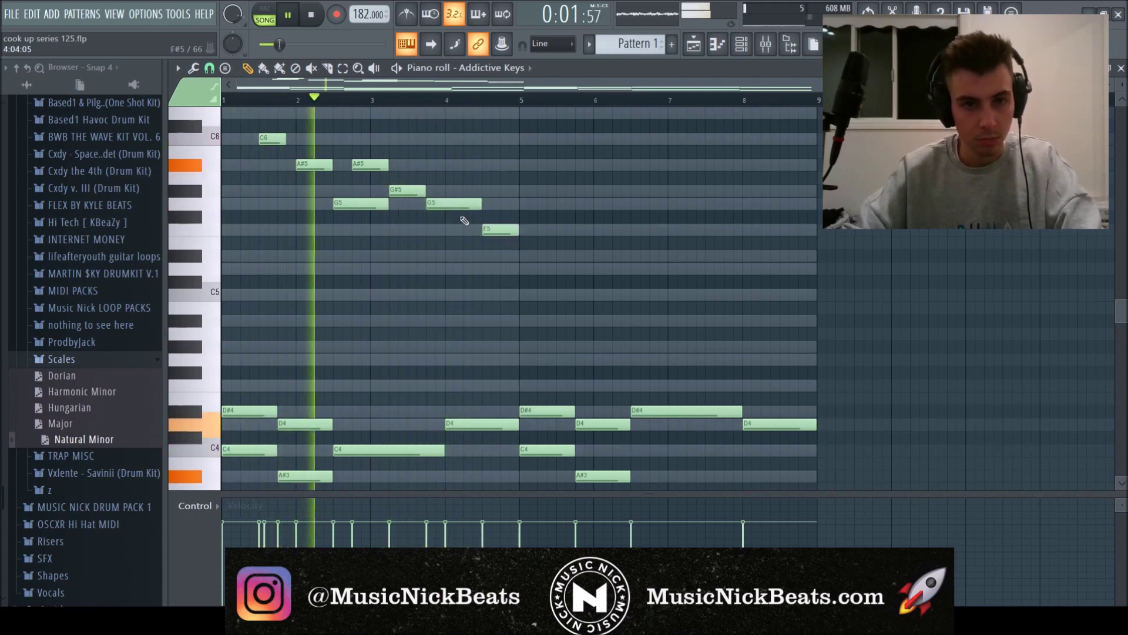
Step: Play back the melody with the chords and duplicate the four-bar melody into bars 5 to 8
scroll(460, 222, "up", 3)
scroll(453, 241, "down", 3)
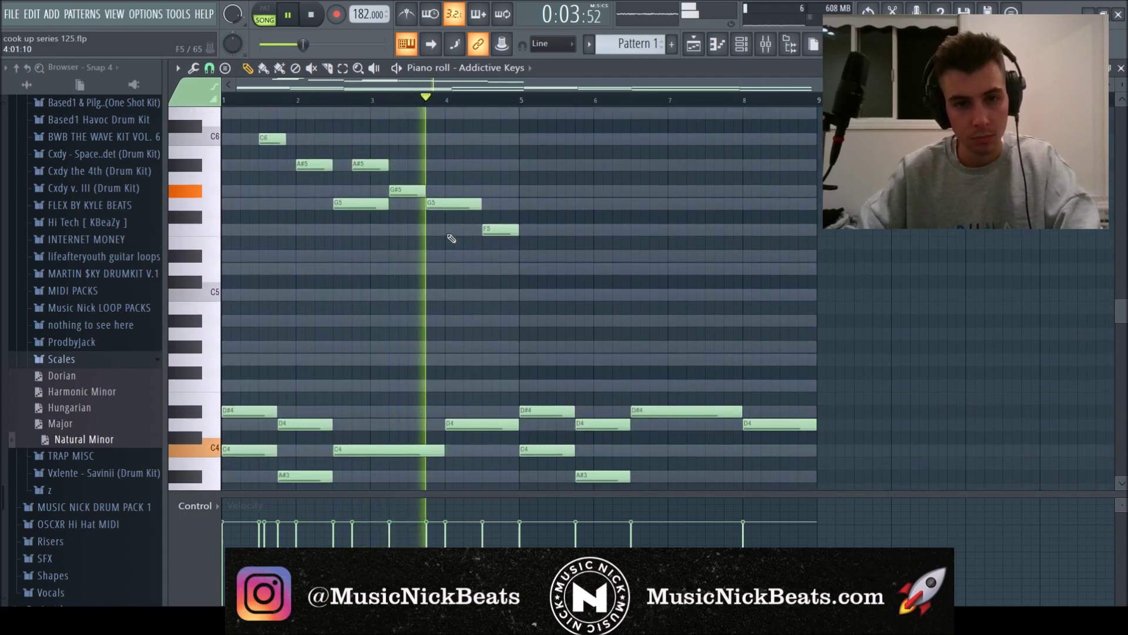
key("space")
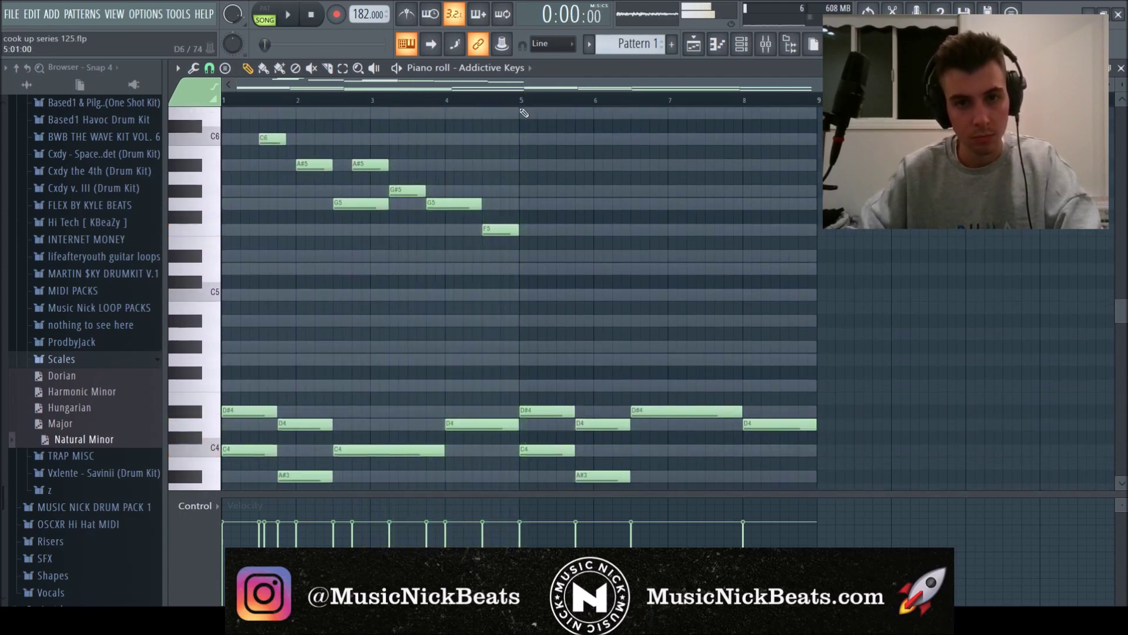
key("space")
left_click_drag(582, 264, 247, 111)
left_click_drag(274, 249, 572, 250)
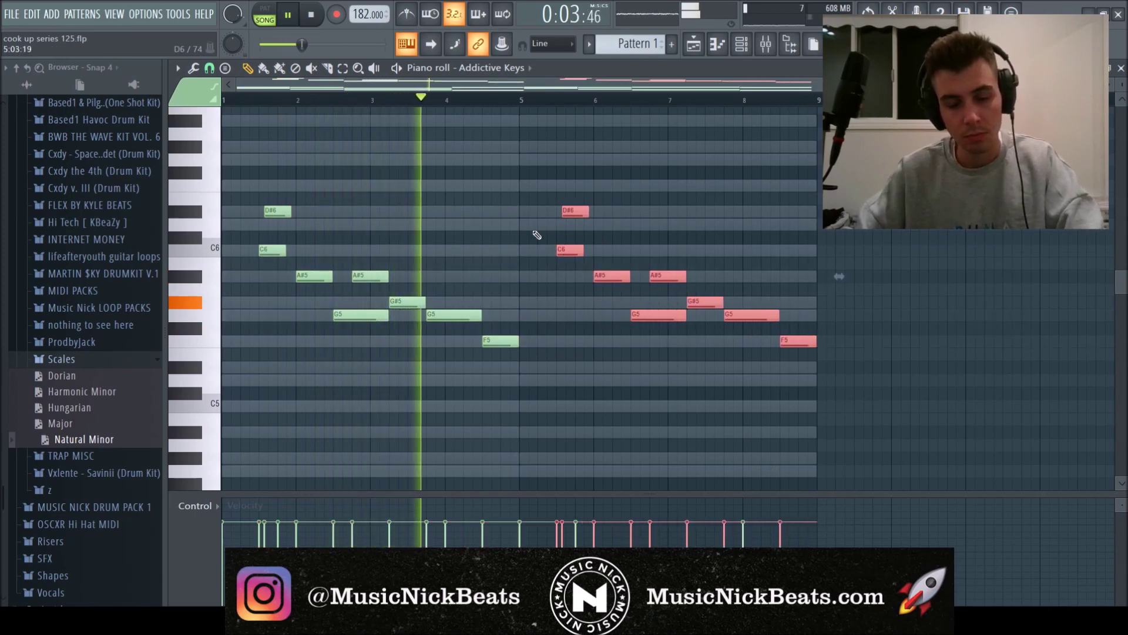
left_click(524, 214)
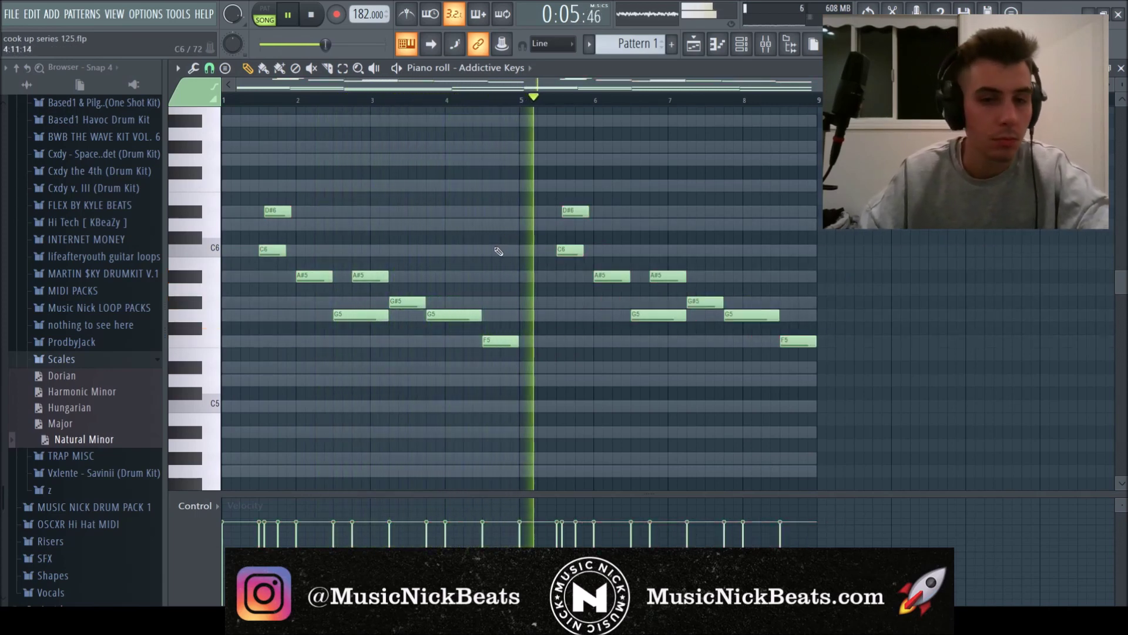
Step: Delete the G#5 from the repeated melody and extend the preceding A#5 over its place
right_click(705, 303)
left_click_drag(685, 276, 722, 276)
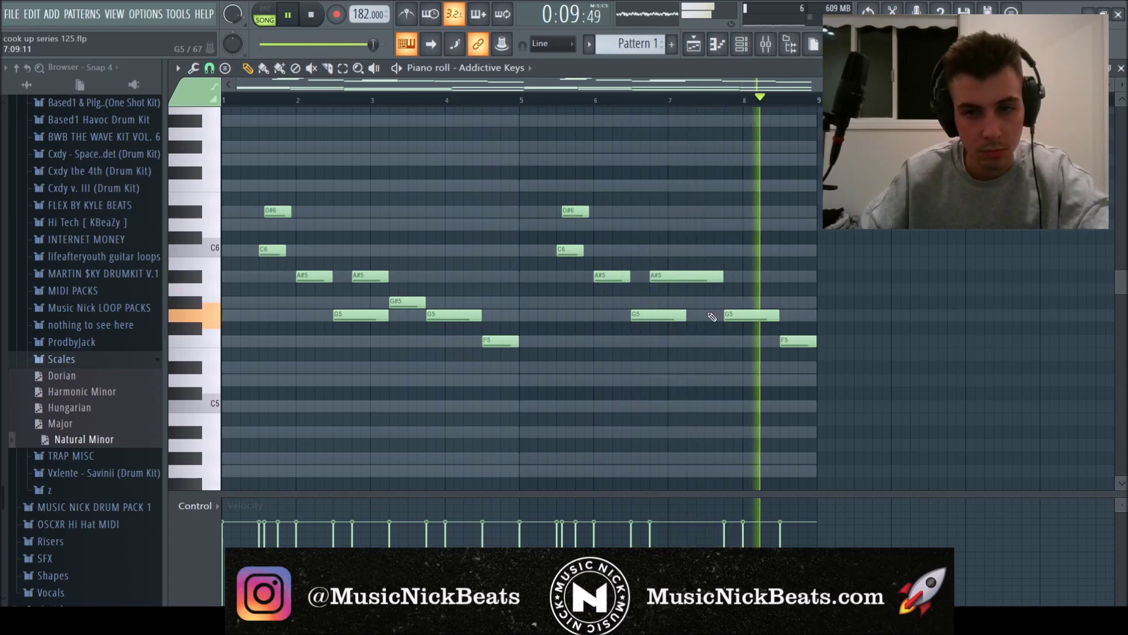
key("space")
key("space")
Step: Delete the repeated melody's closing G5 and F5, and extend the remaining A#5 and G5 to the start of bar 8
right_click(764, 315)
right_click(798, 341)
left_click_drag(723, 276, 742, 276)
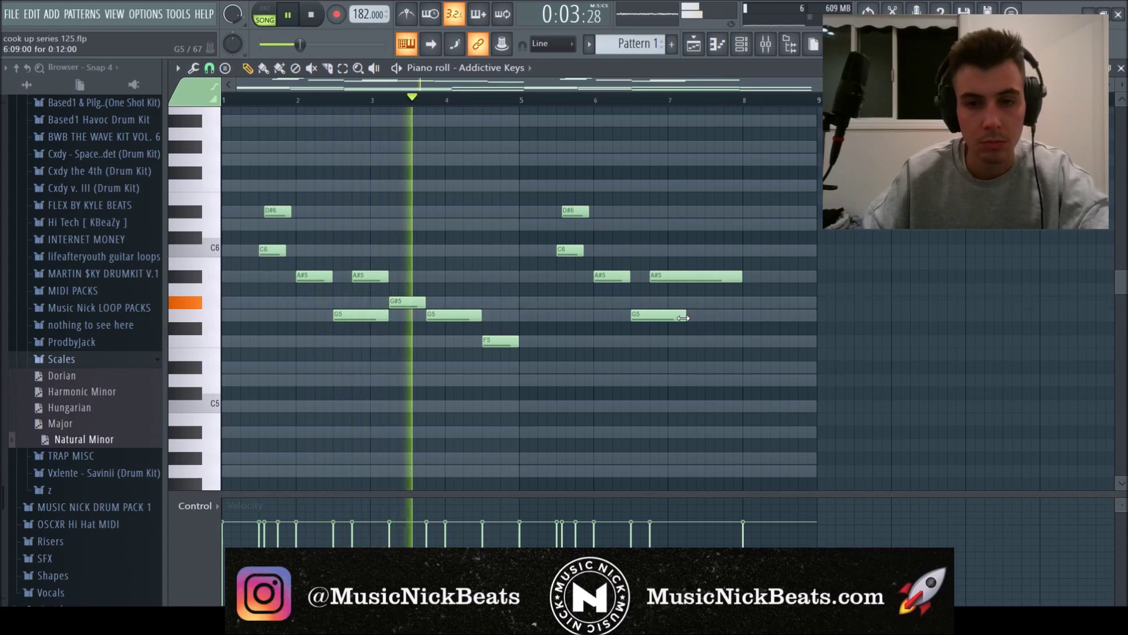
left_click_drag(682, 318, 669, 318)
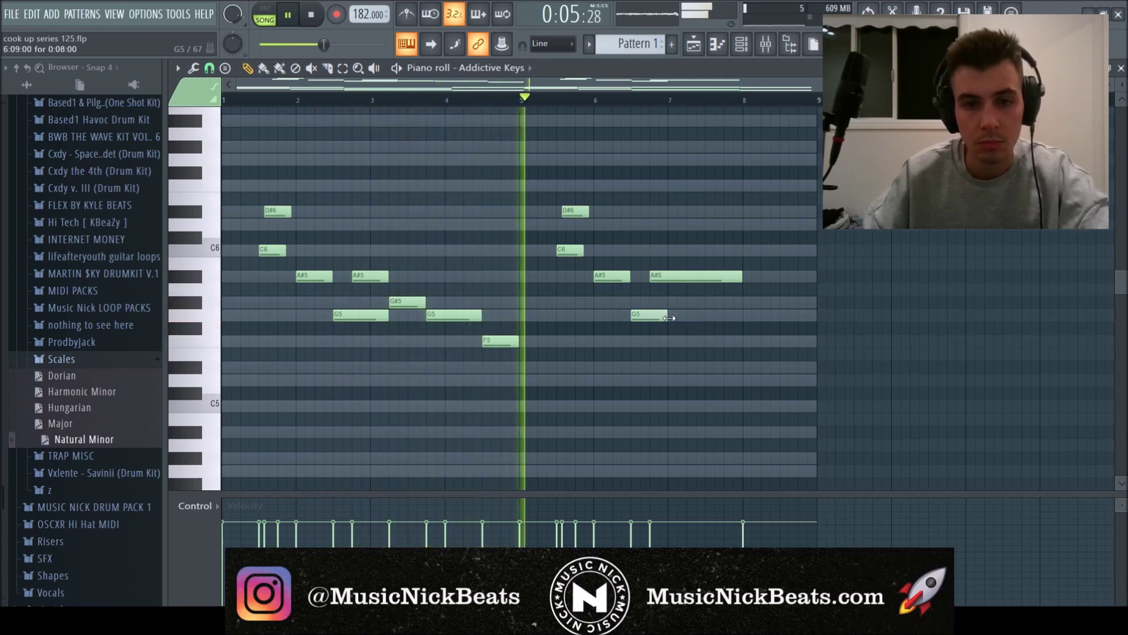
left_click_drag(669, 318, 738, 317)
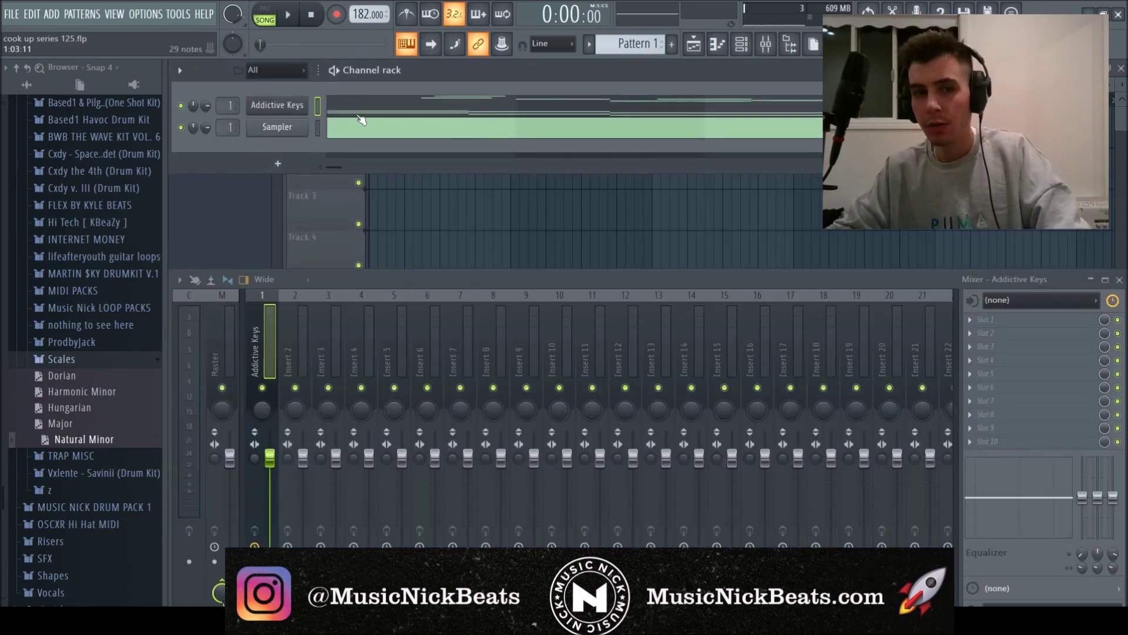
Step: Duplicate all of the Sampler's C natural minor scale guide notes into bars 9 to 16 and close its piano roll
left_click(361, 119)
key("ctrl+a")
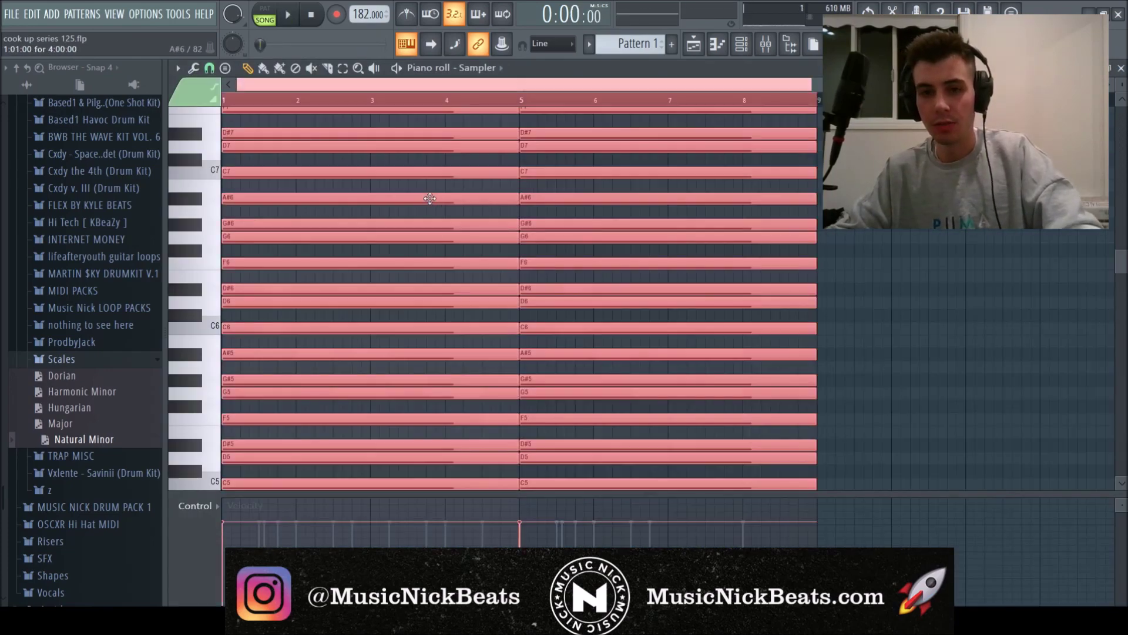
key("ctrl+b")
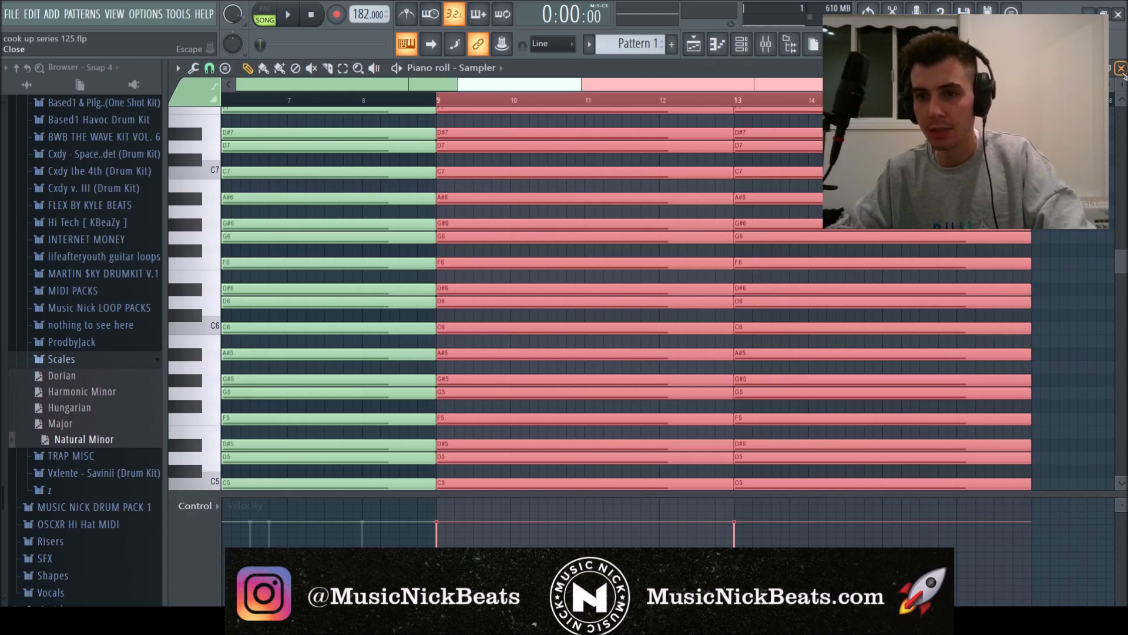
left_click(1121, 68)
key("F5")
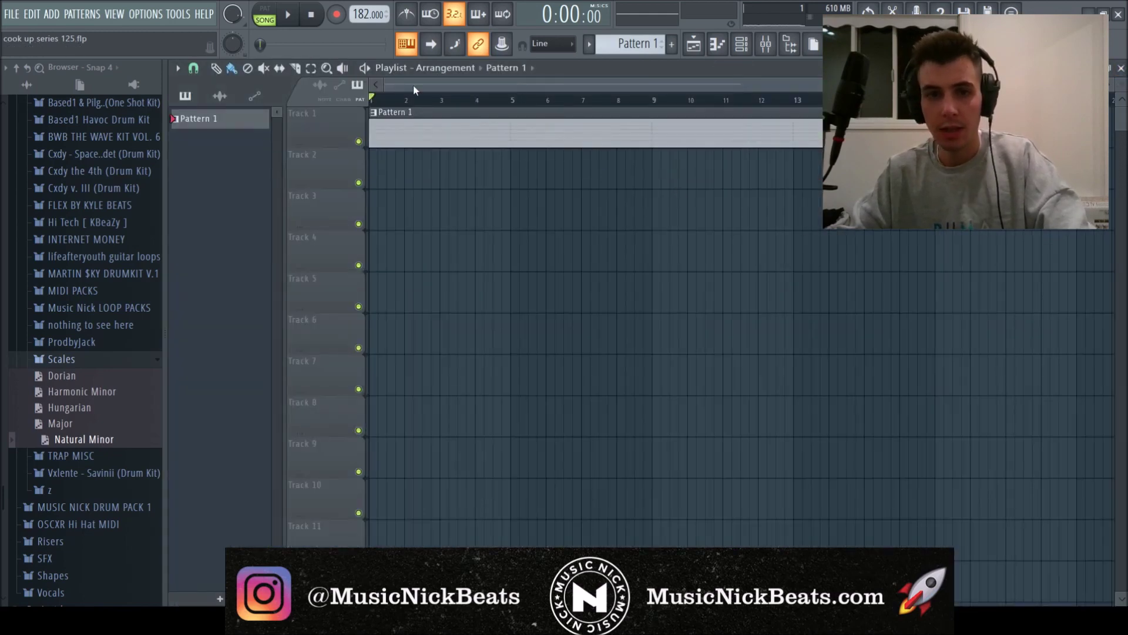
Step: Duplicate the eight bars of Addictive Keys chords and melody into bars 9 to 16
key("F6")
left_click(435, 109)
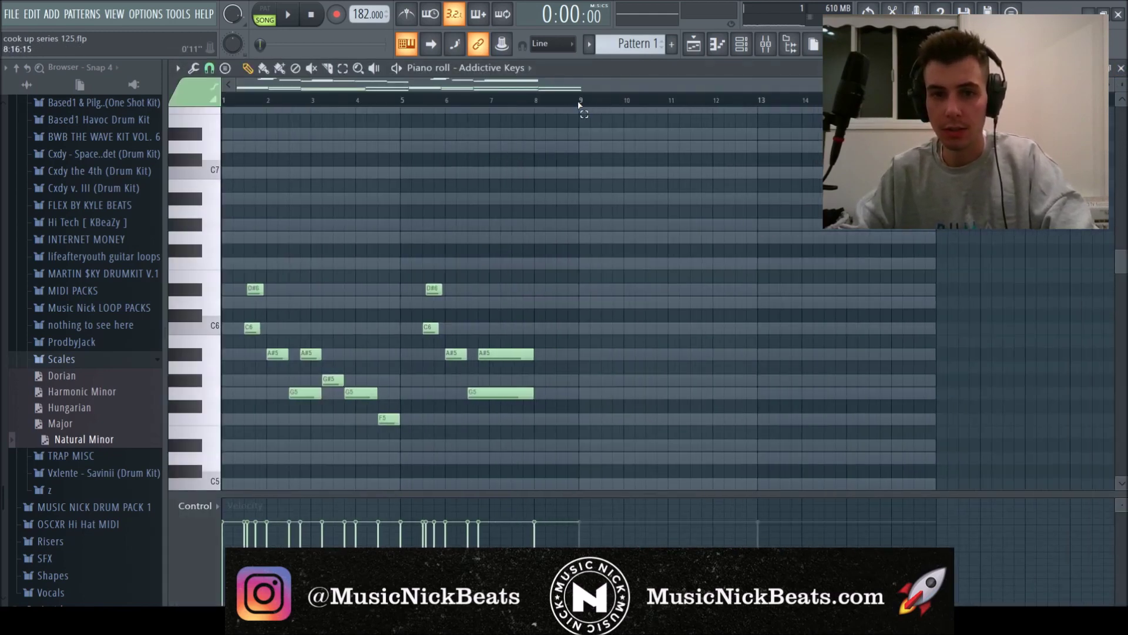
key("ctrl+b")
scroll(621, 166, "down", 6)
scroll(621, 166, "up", 3)
scroll(563, 345, "right", 2)
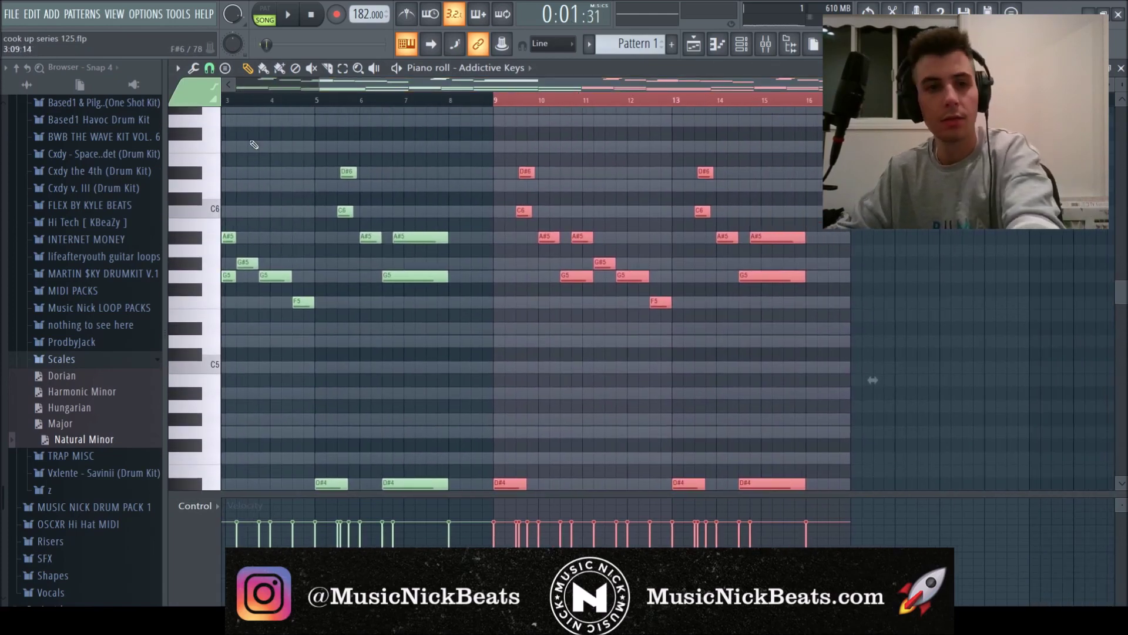
Step: Play from bar 9 and add a rising run of G6, A#6 and C7 above the repeated melody, leading into bar 10
left_click(496, 103)
key("space")
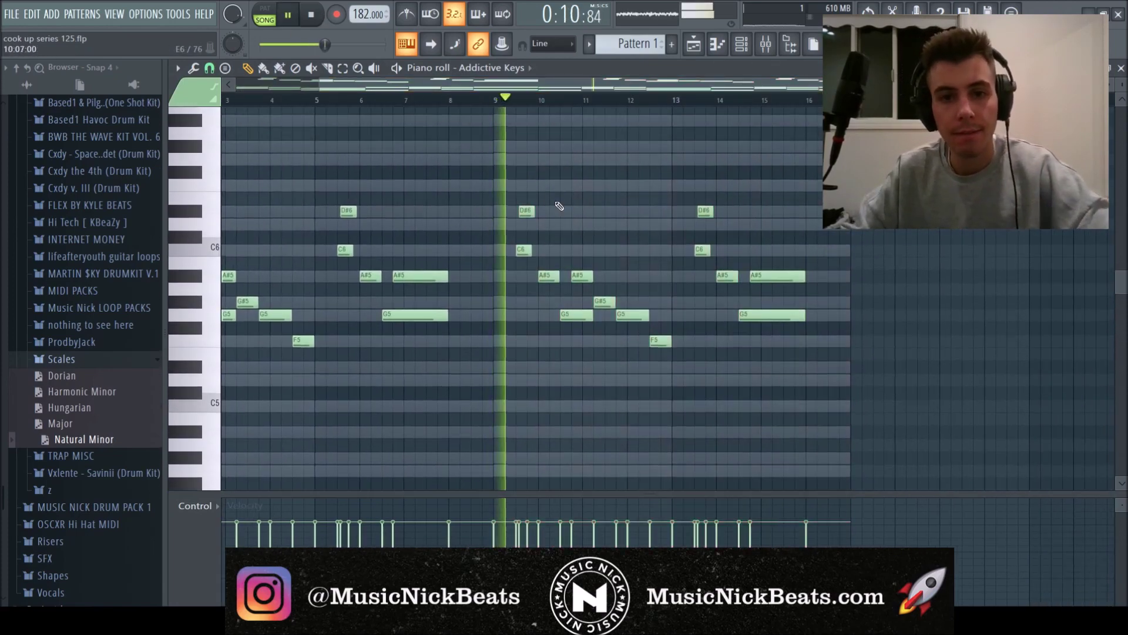
scroll(579, 184, "up", 4)
right_click(531, 176)
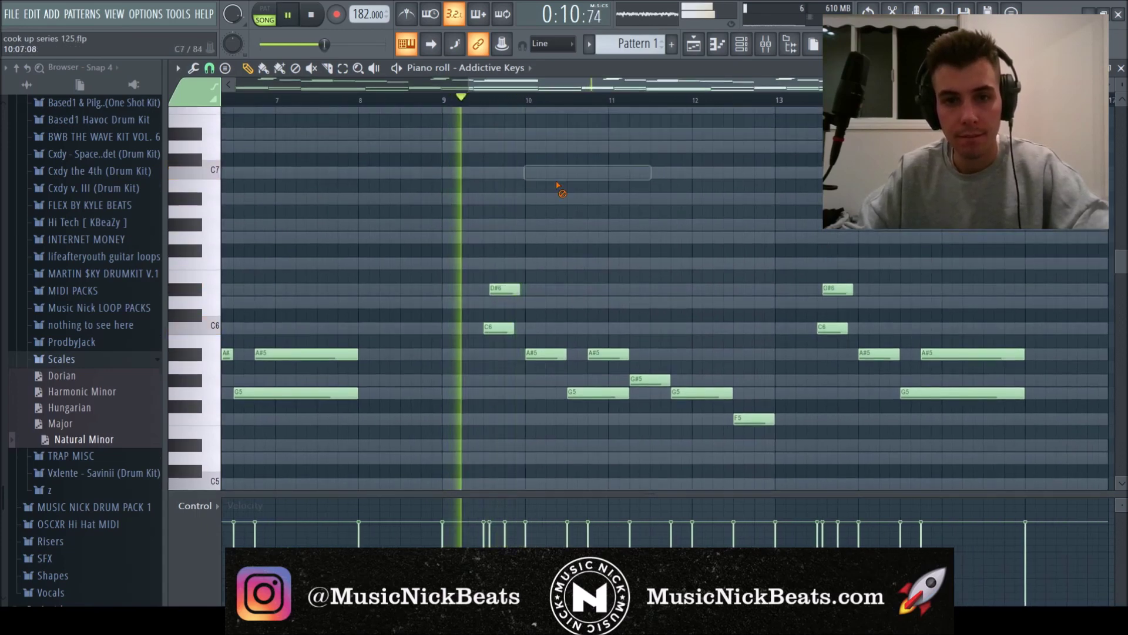
left_click(507, 238)
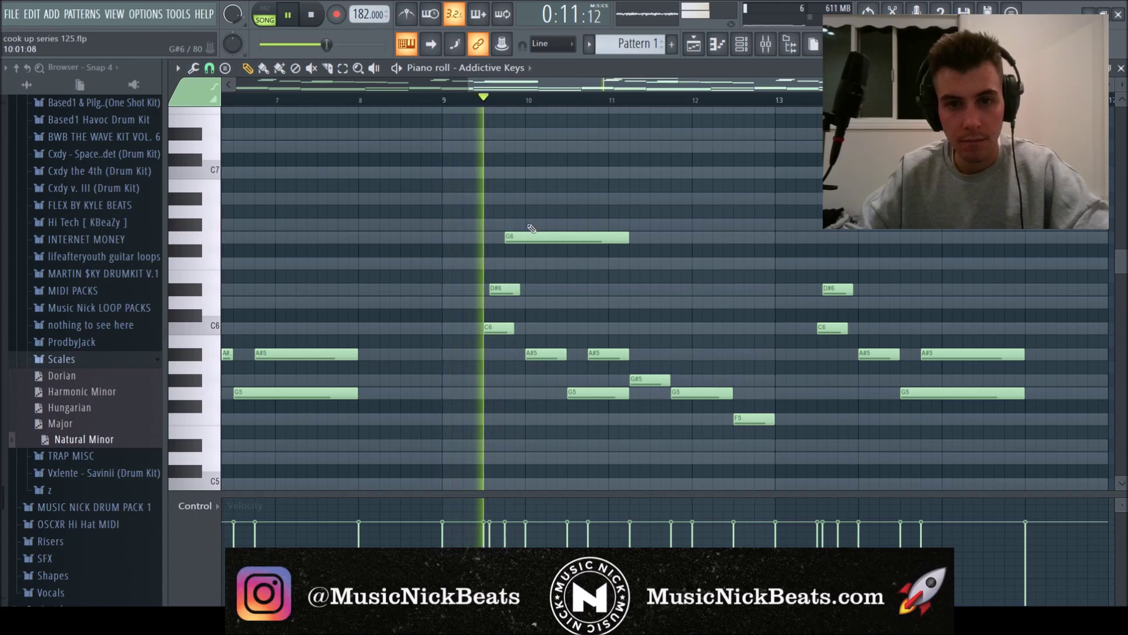
left_click(528, 224)
left_click_drag(614, 225, 544, 172)
left_click(553, 171)
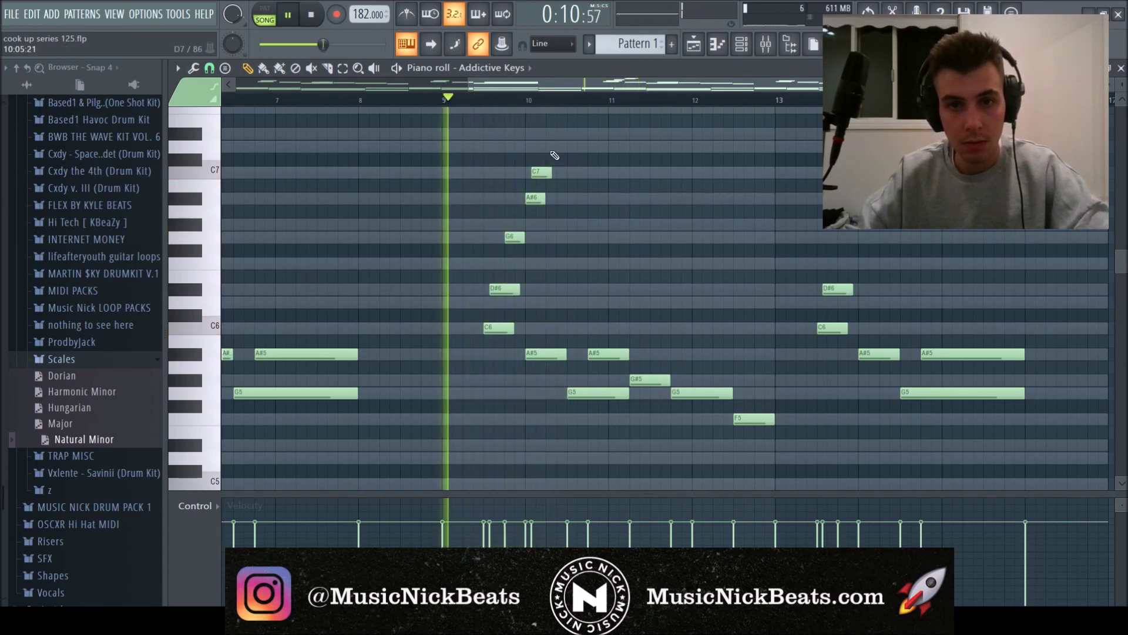
Step: Try out a D7 after the C7 in bar 10 and remove it
scroll(559, 156, "up", 2)
left_click(552, 147)
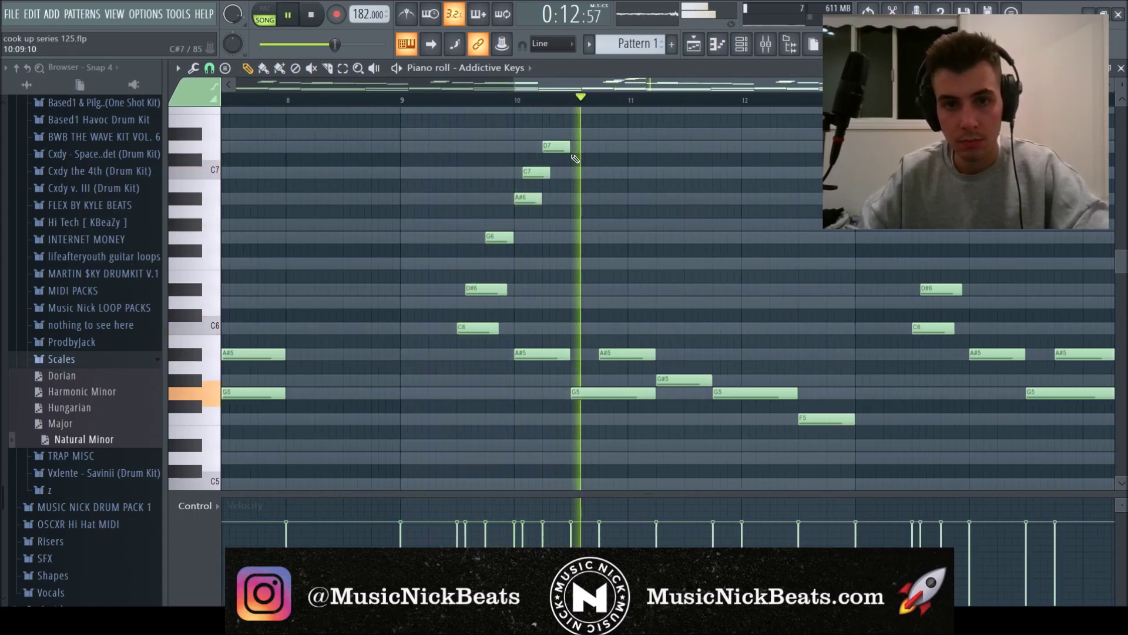
right_click(556, 147)
Step: Lengthen the C7 in bar 10, place an A#6 halfway through the bar, and audition them against the chords
key("space")
left_click_drag(577, 173, 628, 173)
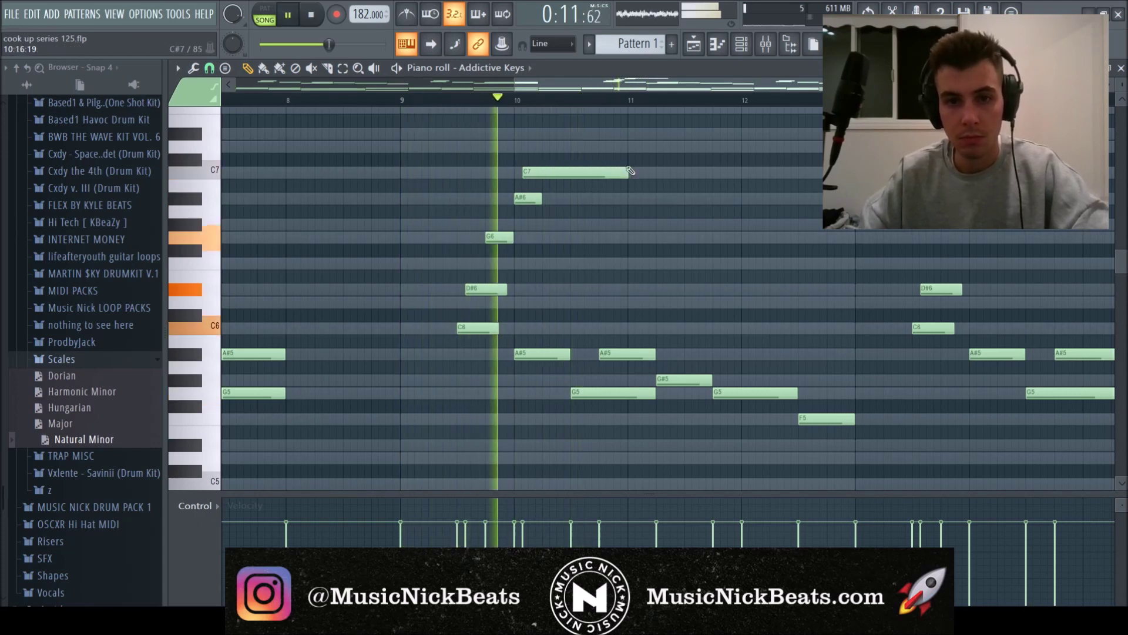
left_click(583, 199)
key("space")
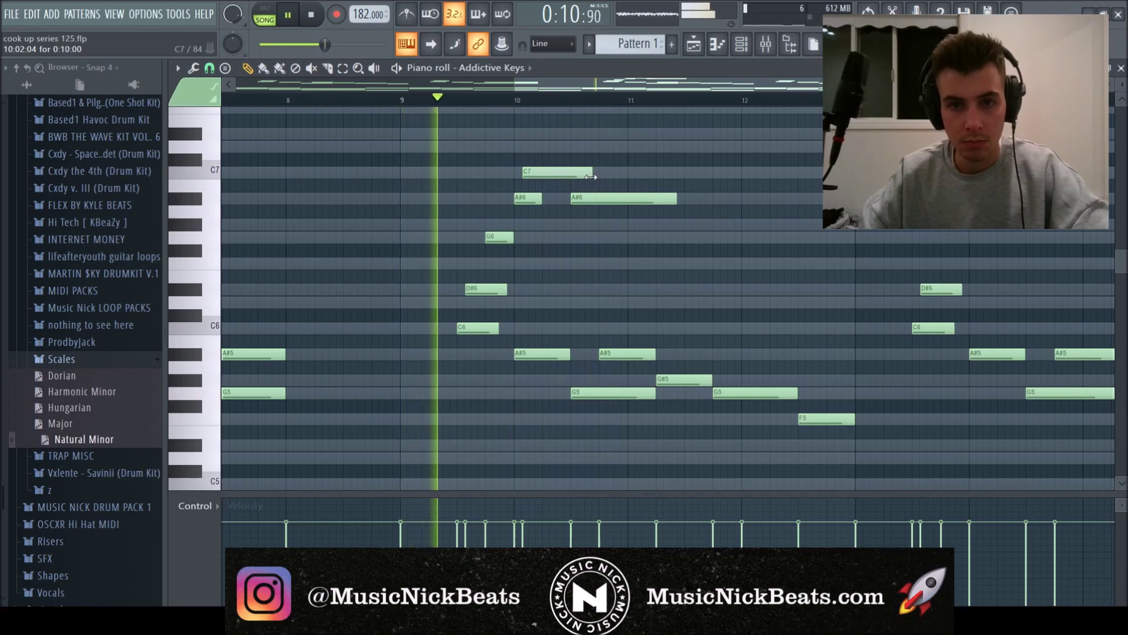
scroll(569, 187, "down", 5)
scroll(581, 186, "down", 3)
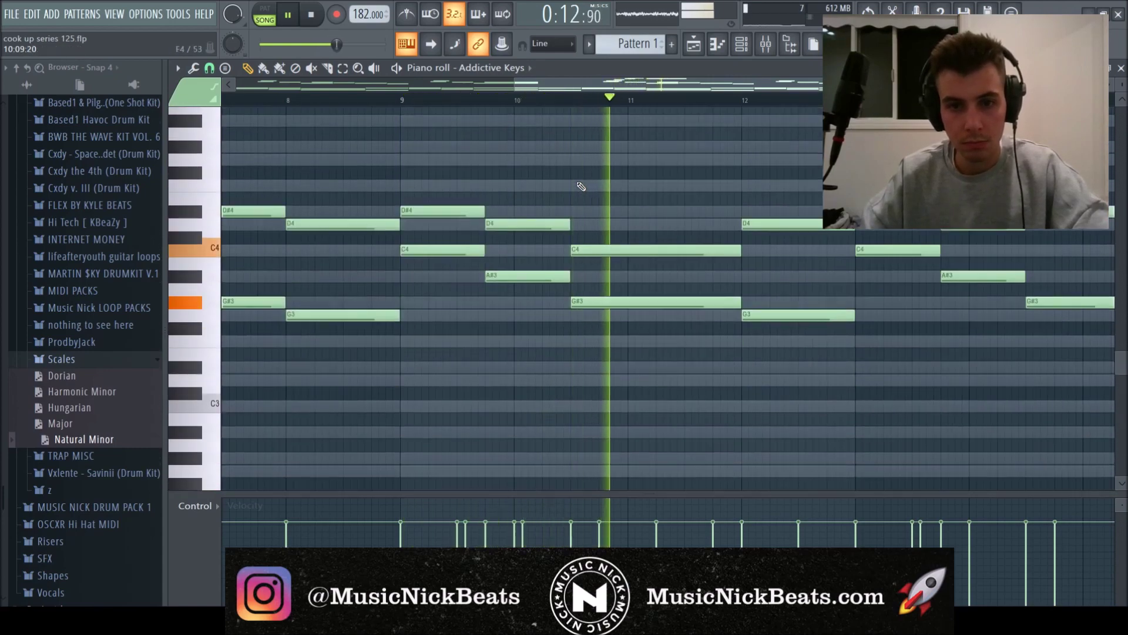
scroll(581, 187, "up", 13)
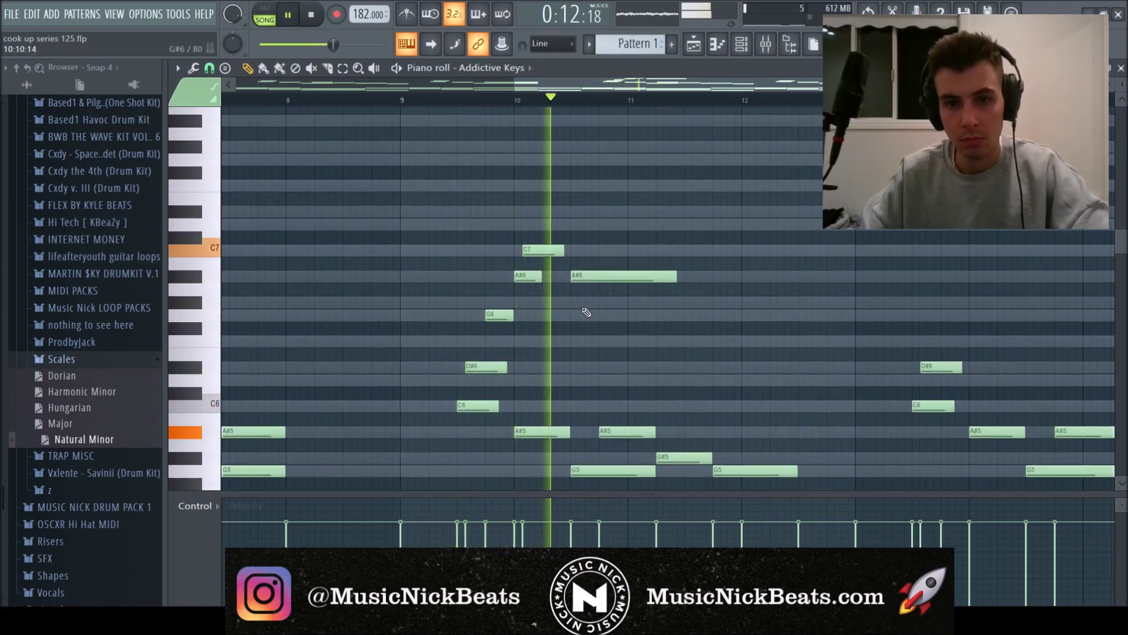
Step: Continue the run with another C7 in bar 10 and a descending F7, D#7, C7 and A#6 in bar 11
left_click(602, 300)
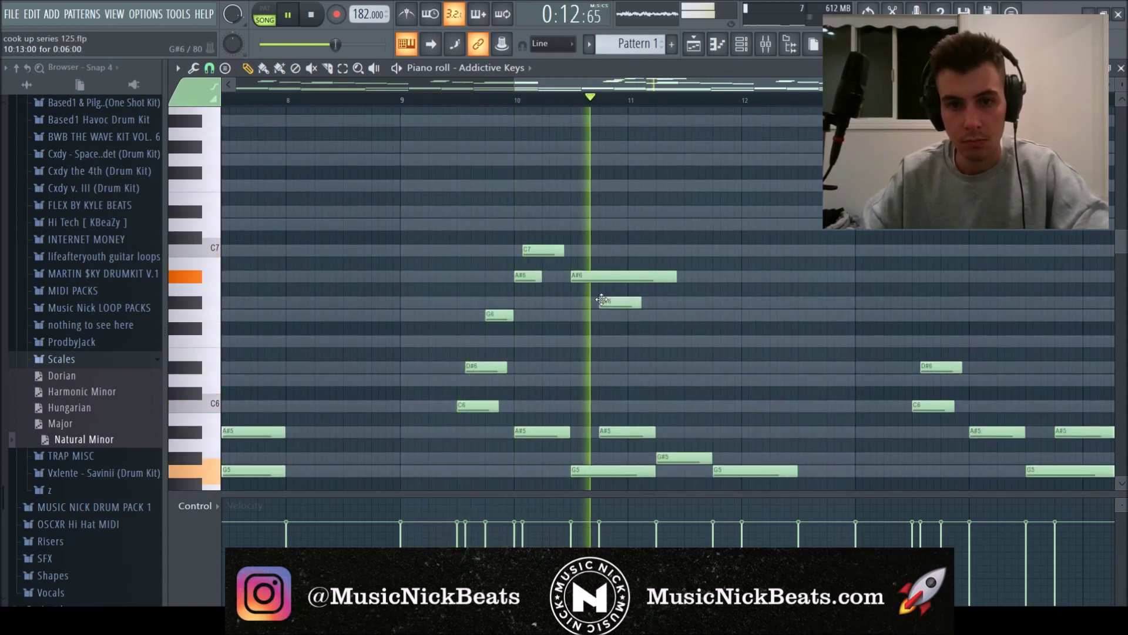
left_click(587, 250)
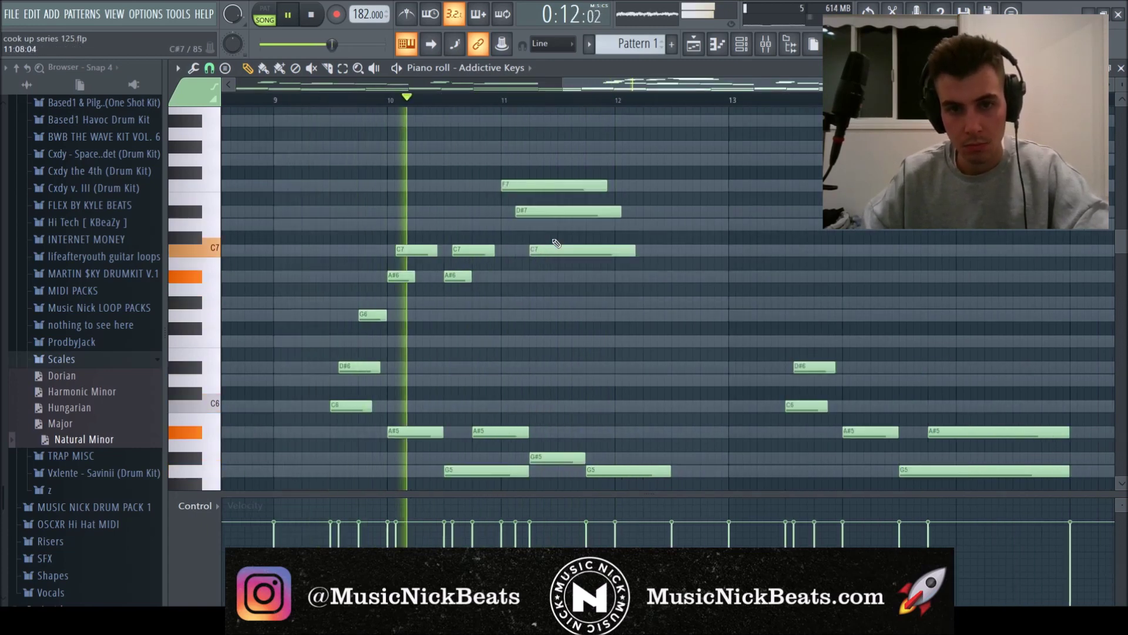
left_click(559, 277)
left_click_drag(575, 275, 561, 275)
Step: Shorten the four descending notes in bar 11 to 7 steps each and close the run with a G6
left_click_drag(649, 340, 569, 66)
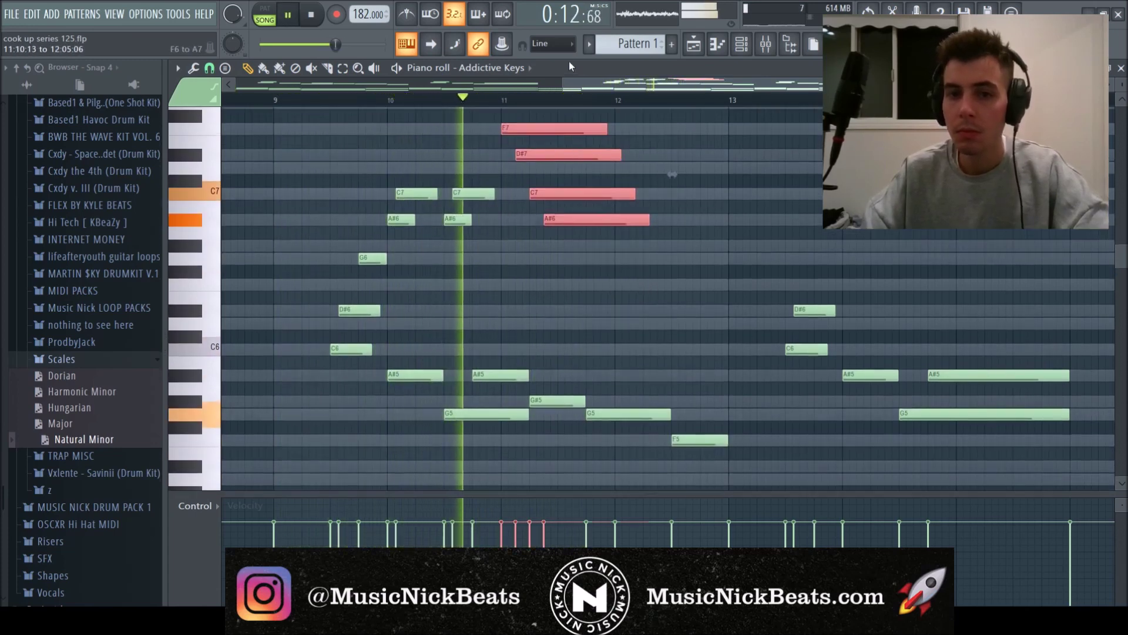
left_click_drag(620, 155, 564, 154)
key("space")
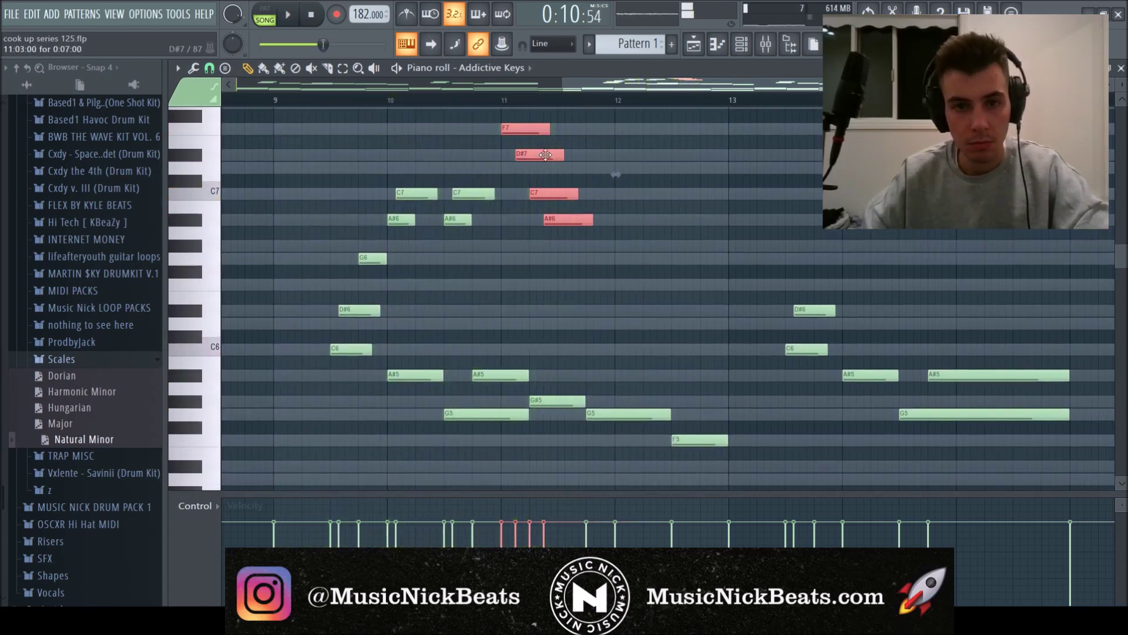
left_click(617, 204)
key("space")
Step: Duplicate the high run of bars 9 to 11 into bars 13 to 15
scroll(617, 205, "down", 3)
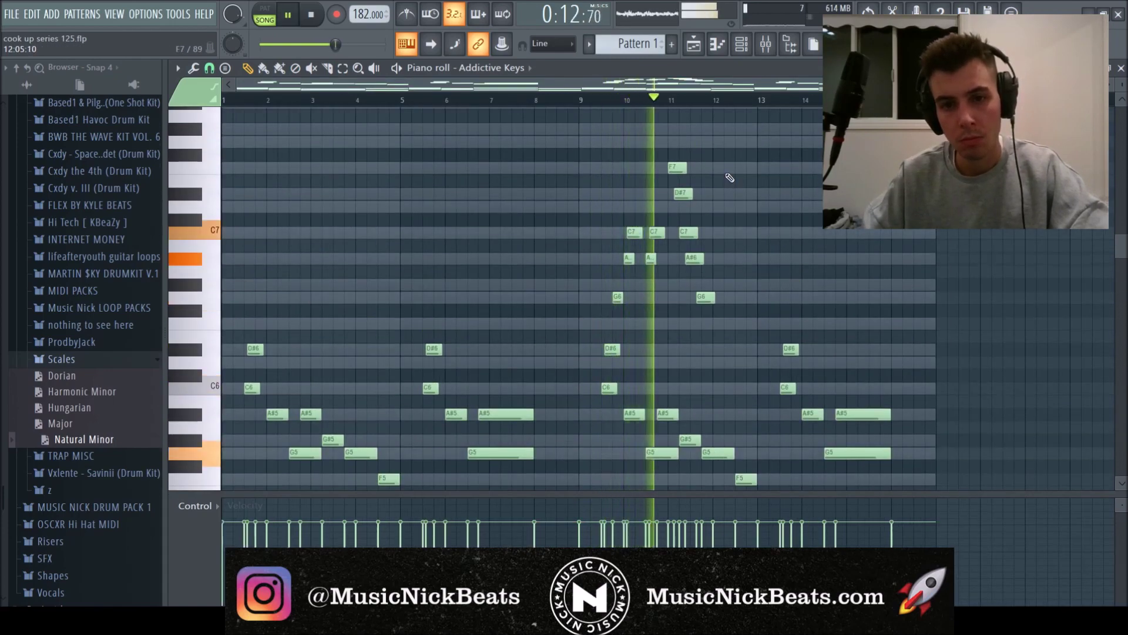
scroll(729, 177, "down", 2)
scroll(720, 176, "down", 2)
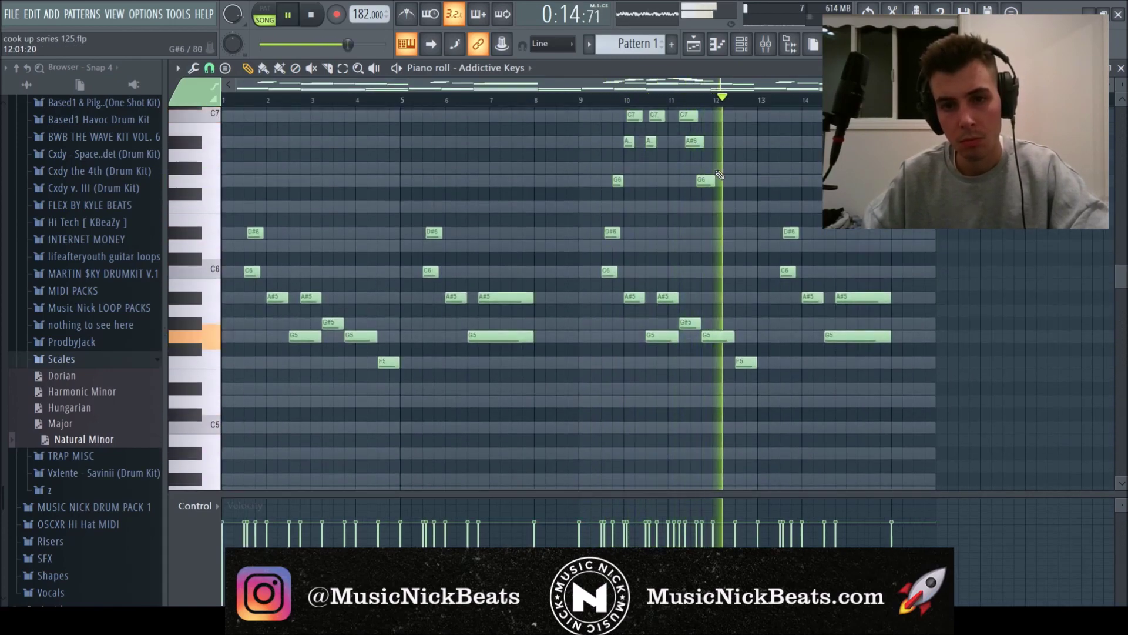
scroll(766, 209, "up", 2)
left_click_drag(708, 254, 622, 143)
key("ctrl+b")
left_click_drag(894, 274, 885, 280)
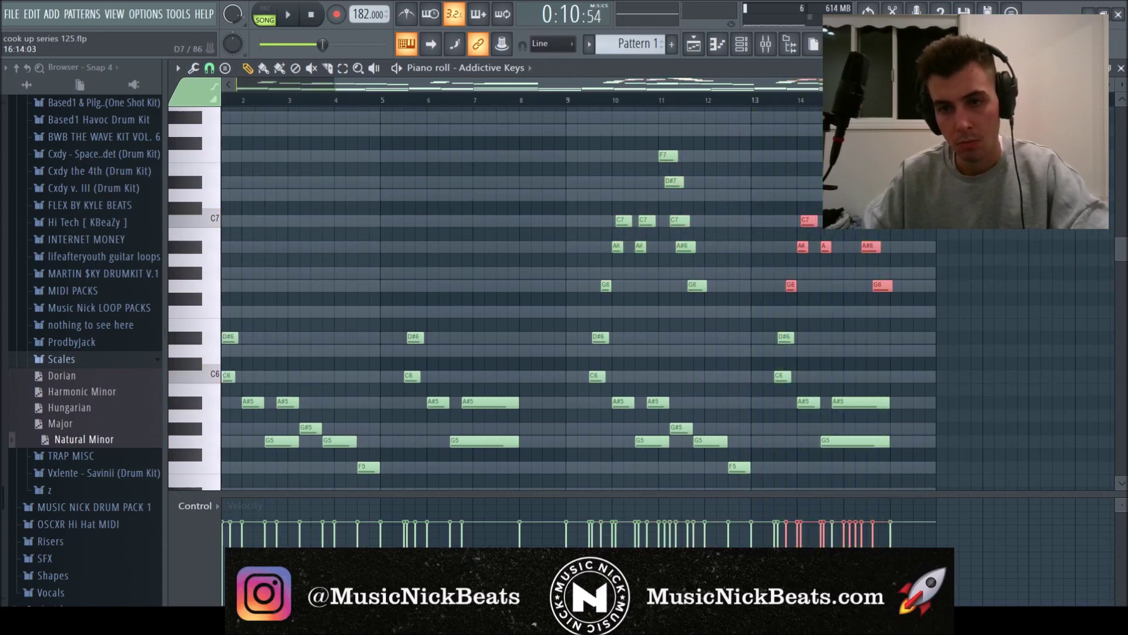
Step: Try a C6 and D6 at the start of bar 16 while playing from bar 15
scroll(863, 322, "up", 4)
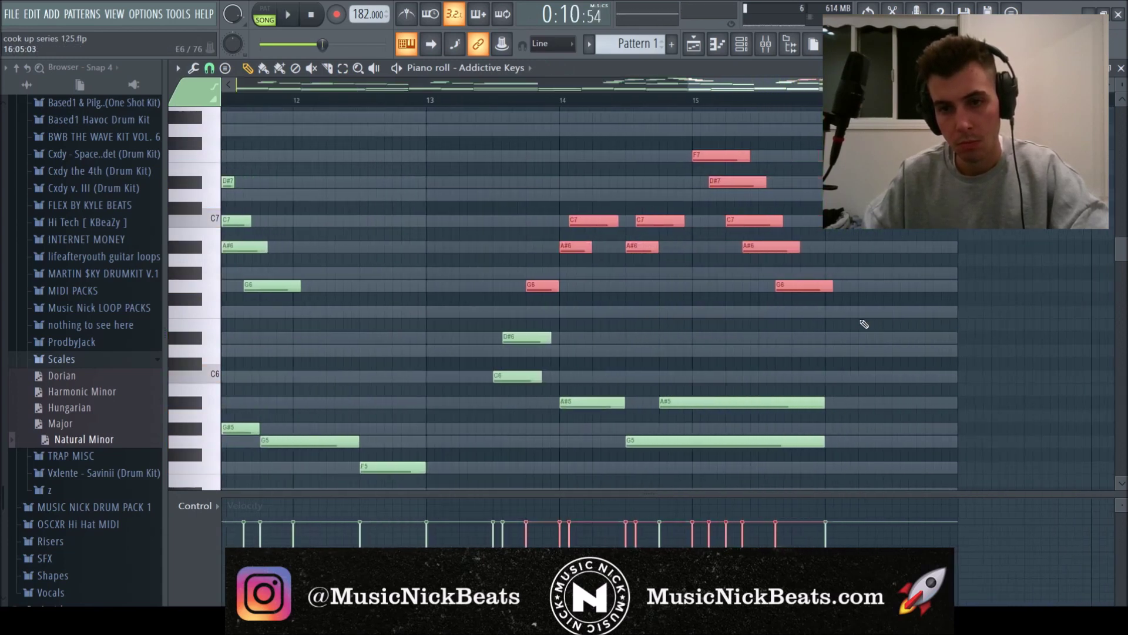
left_click(860, 326)
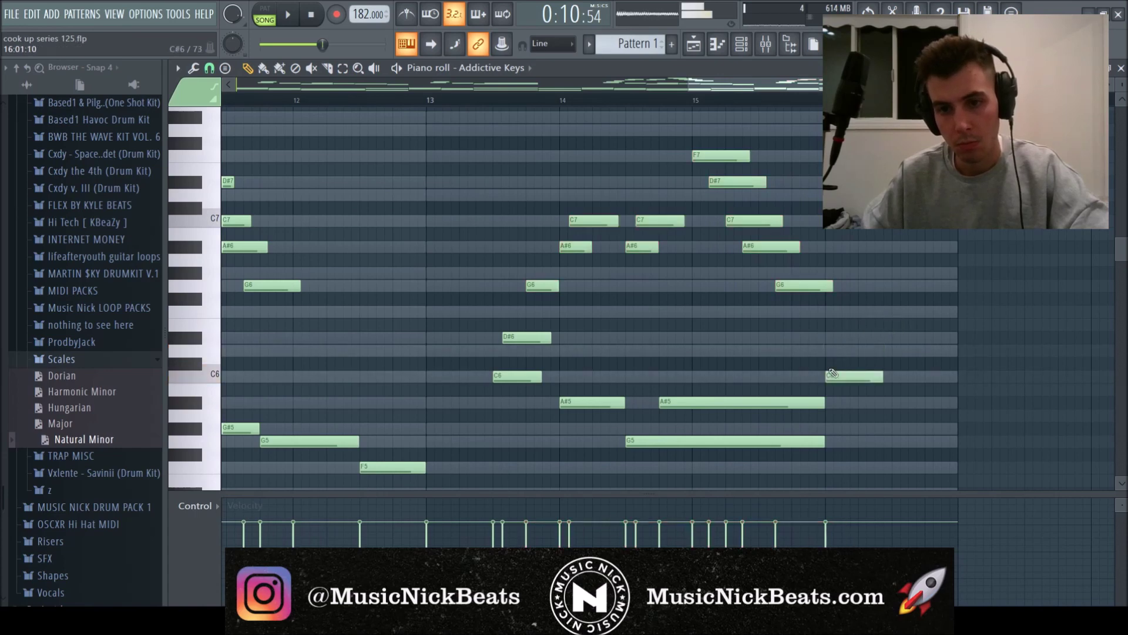
left_click(689, 105)
scroll(882, 282, "down", 3)
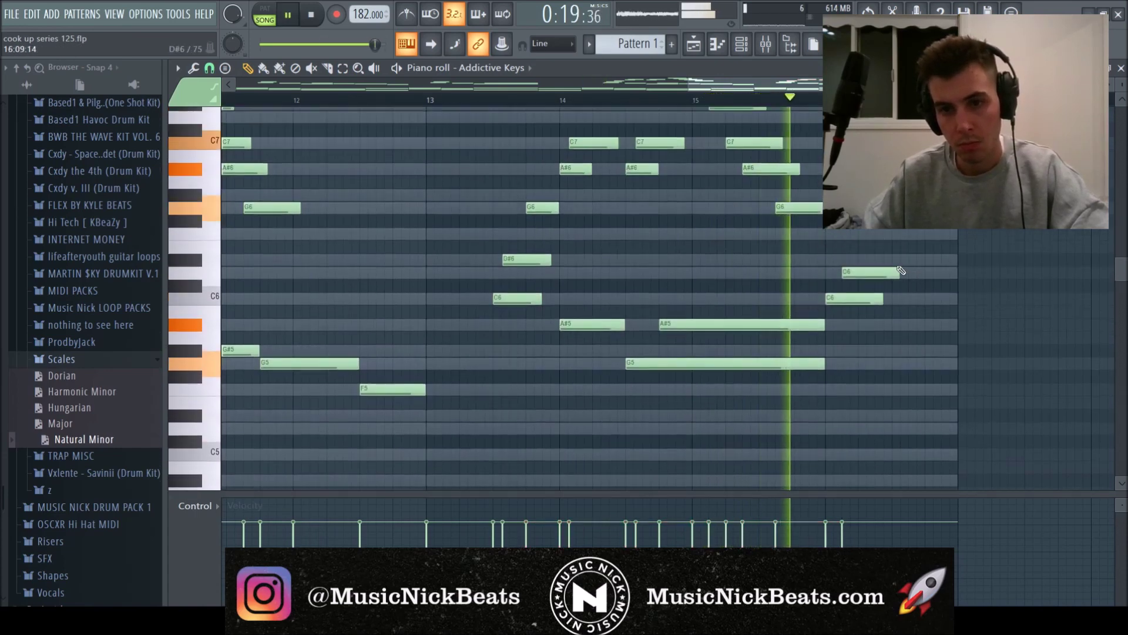
left_click(862, 299)
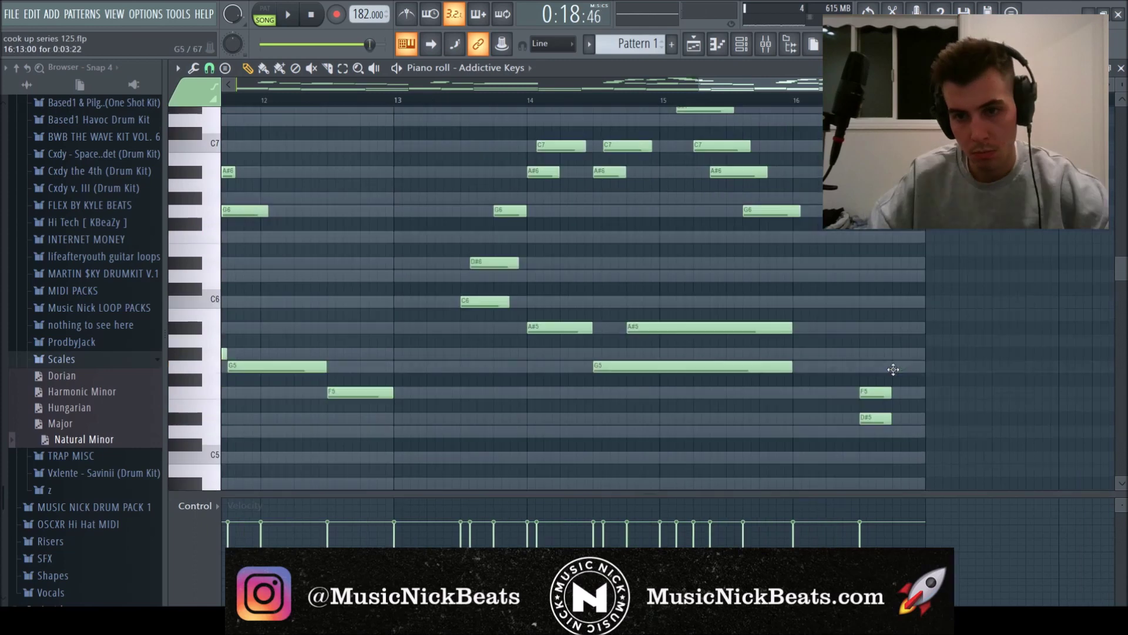
Step: Fill the last three quarters of bar 16 with a rising D#5, F5 and G5 placed back to back, auditioning the timing
left_click(895, 365)
key("space")
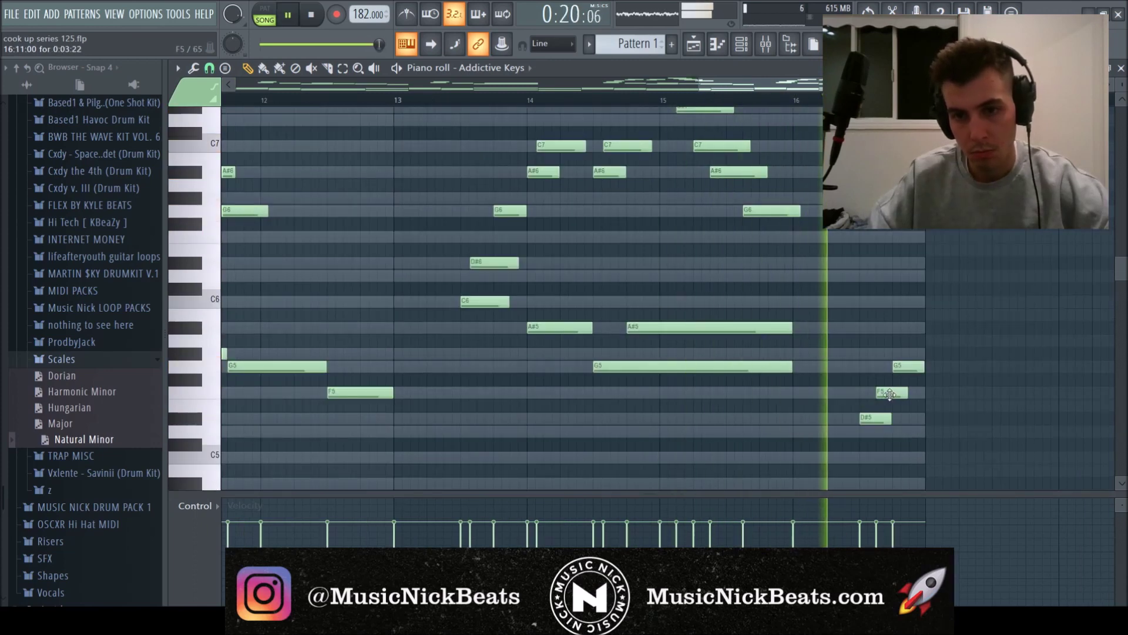
left_click_drag(876, 418, 842, 418)
left_click_drag(892, 391, 867, 392)
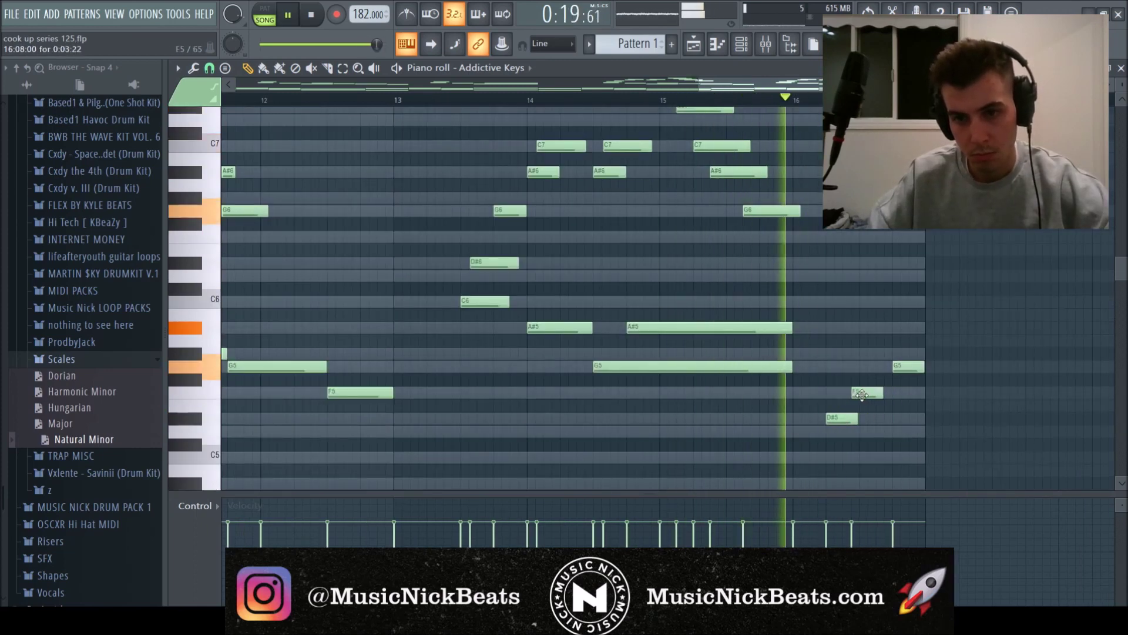
key("space")
key("space")
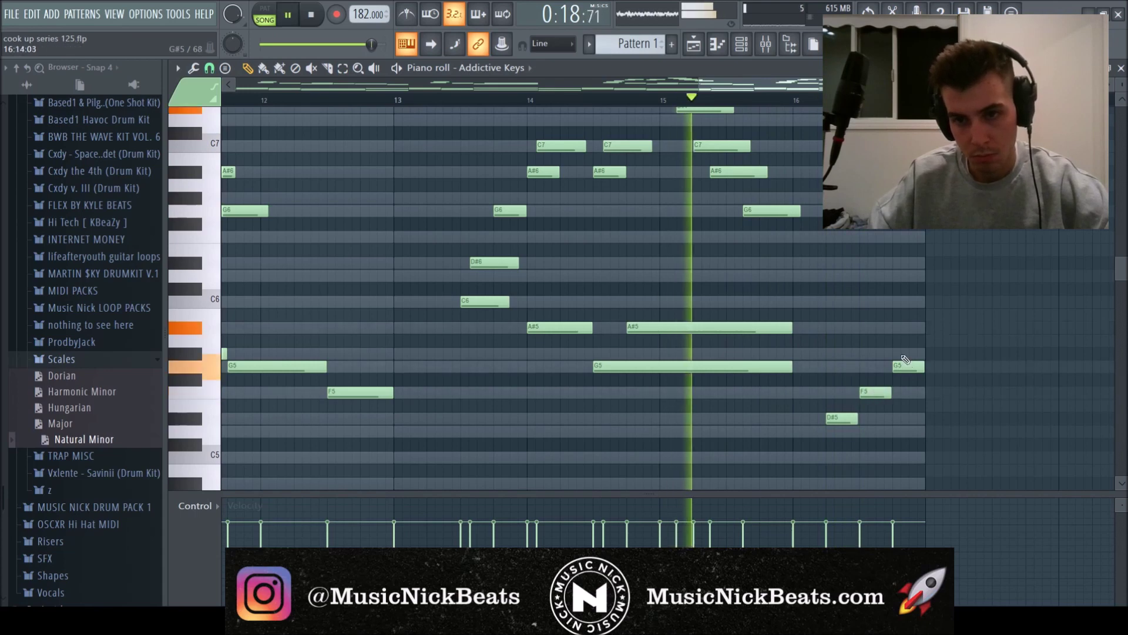
Step: Duplicate the closing D#5, F5 and G5 an octave higher with a slight delay and play back the pattern
mouse_move(943, 283)
left_mouse_down()
mouse_move(826, 440)
mouse_move(854, 262)
left_mouse_up()
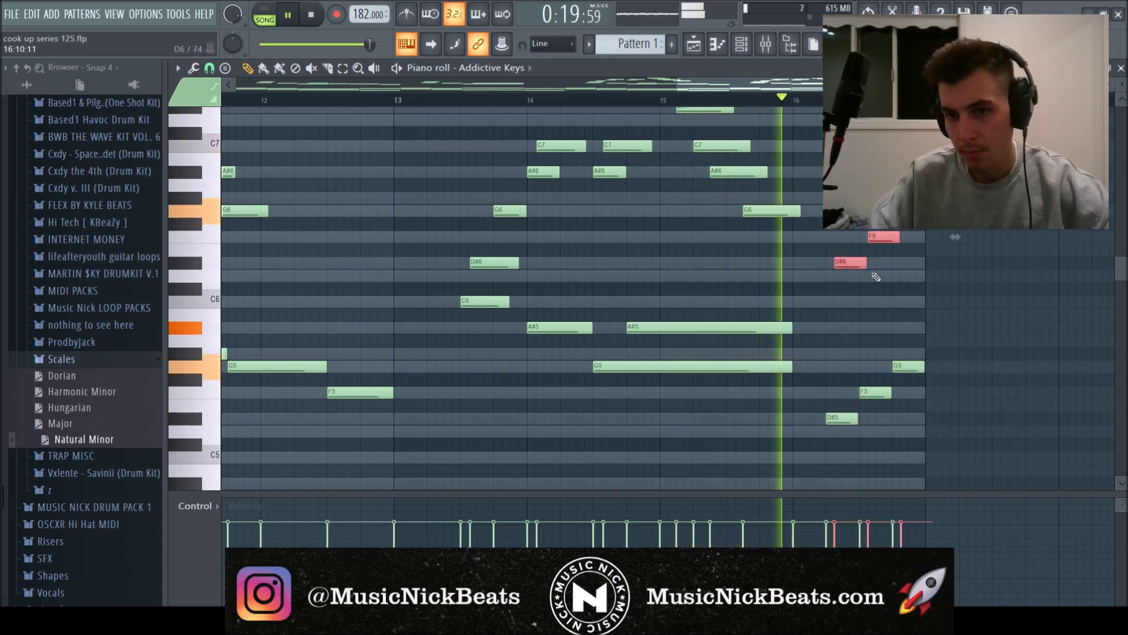
key("space")
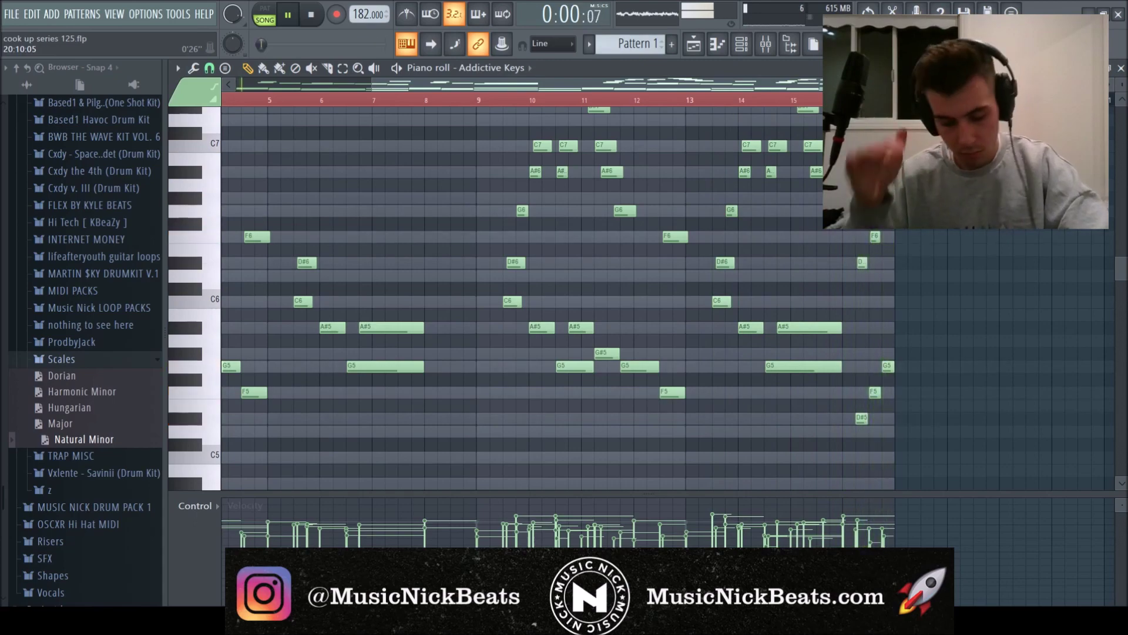
scroll(558, 293, "down", 3)
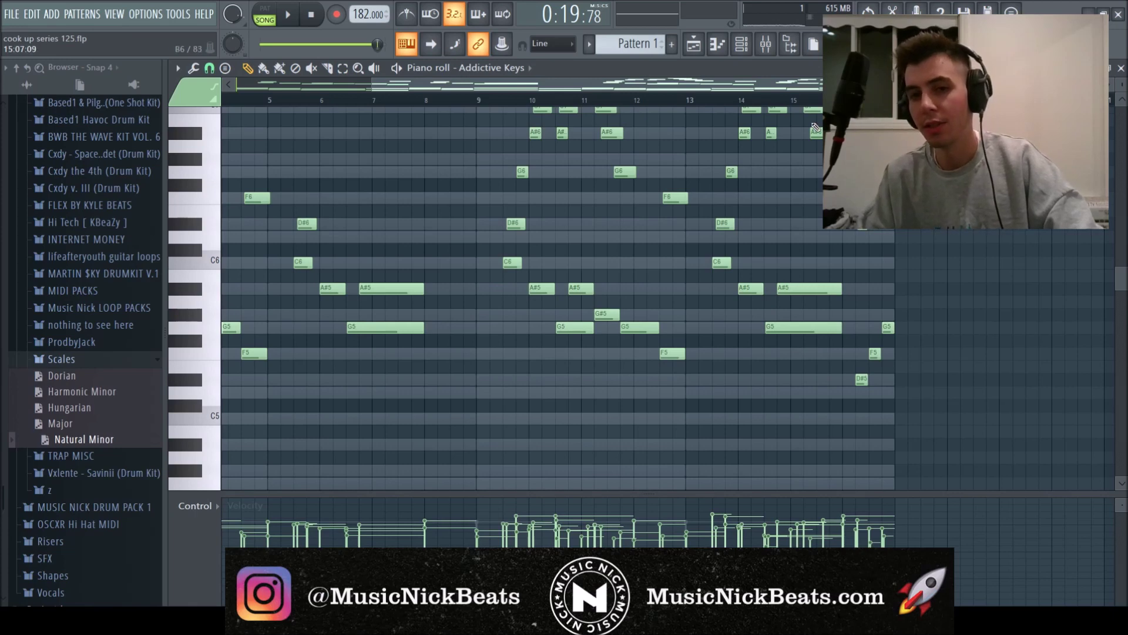
key("space")
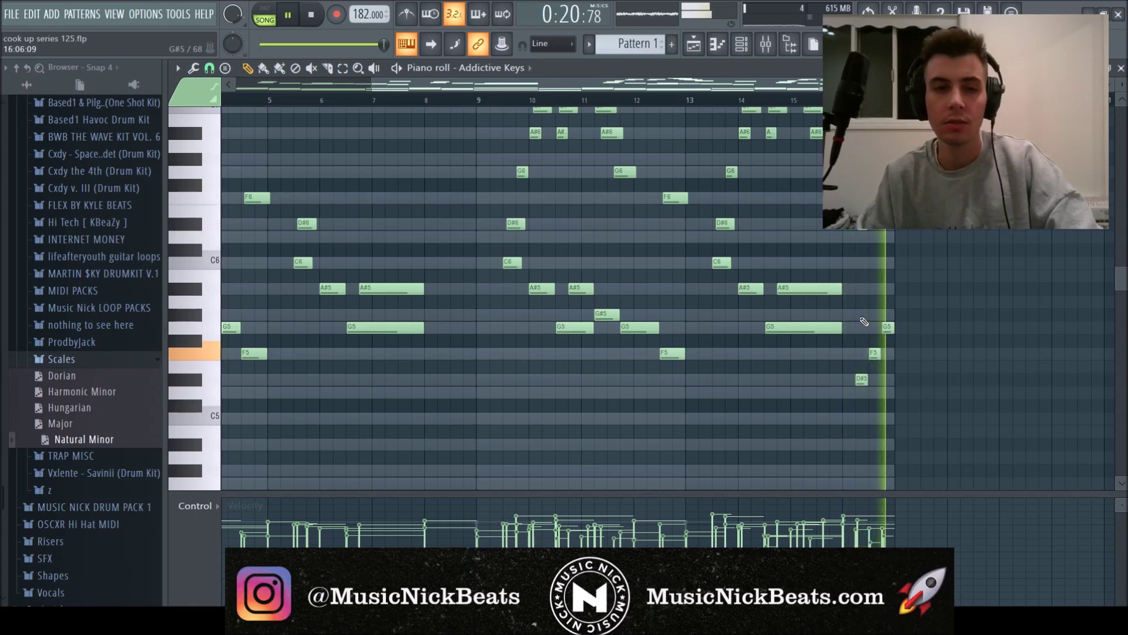
Step: Select the melody of bars 1 to 8 during playback and narrow the selection to the F5 and F6 closing bar 4
scroll(441, 372, "down", 2)
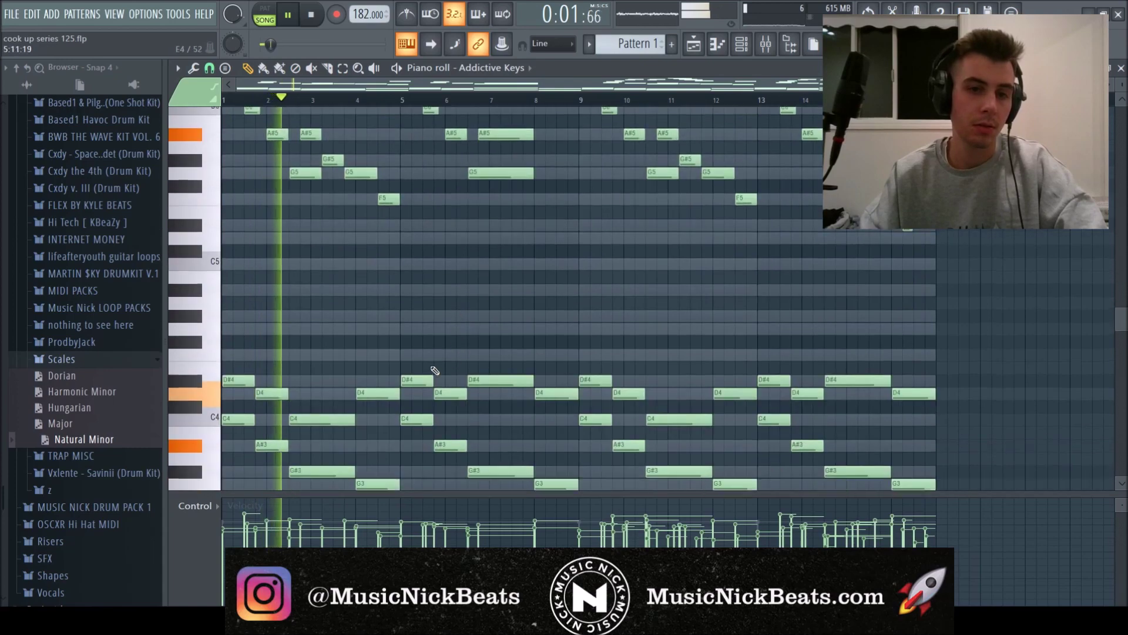
left_click_drag(541, 383, 241, 195)
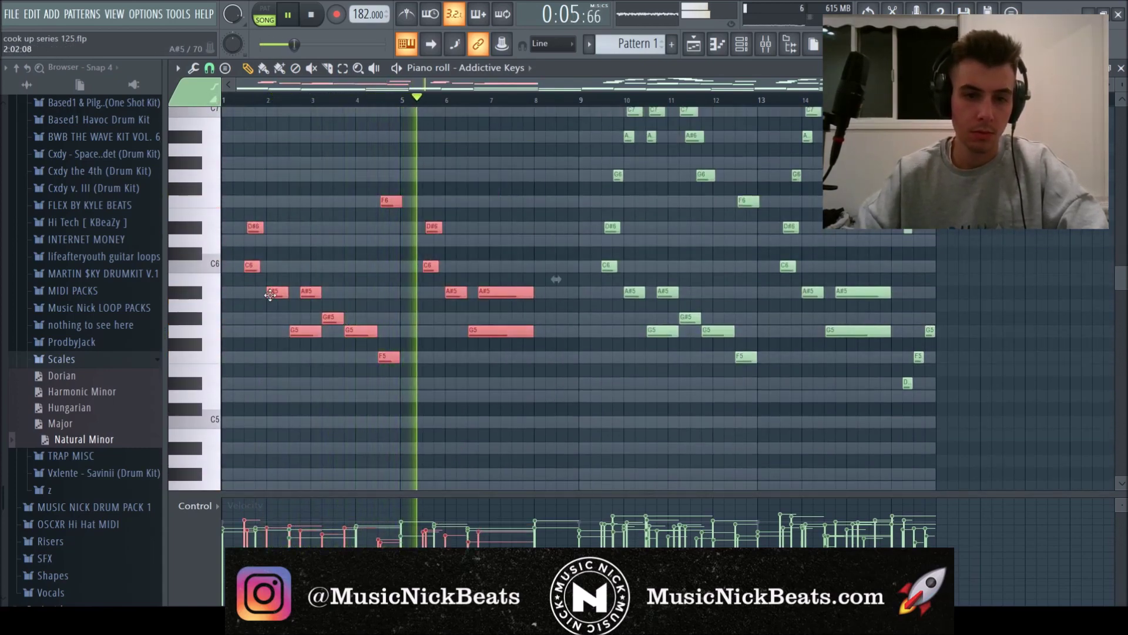
left_click(389, 383)
key("space")
left_click_drag(389, 383, 388, 186)
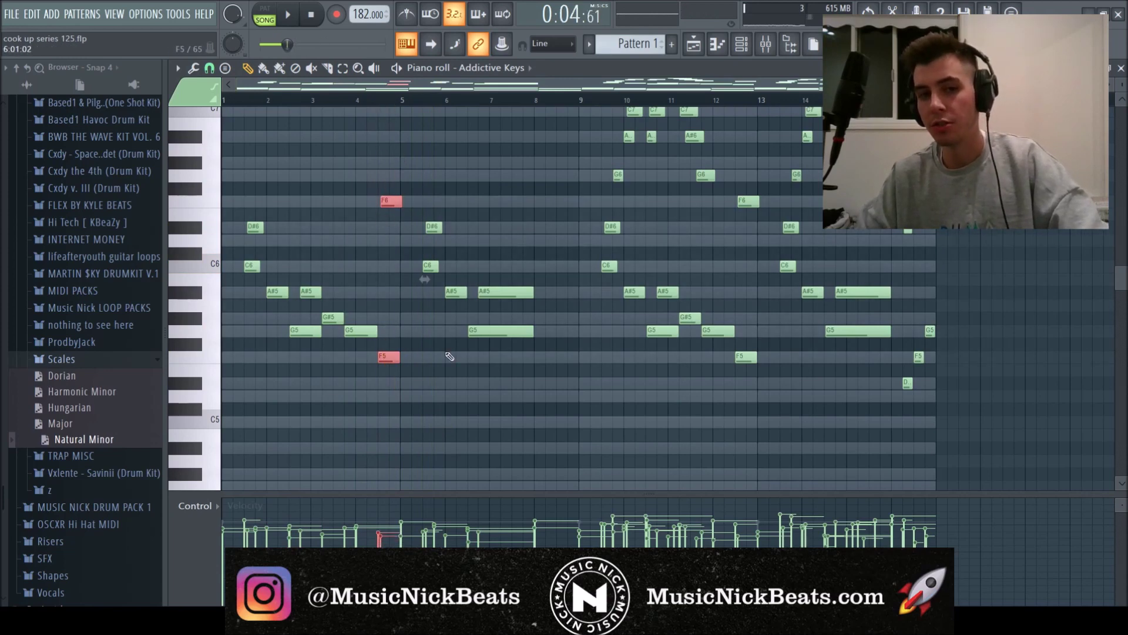
Step: Compare the F5 and F6 closing bars 4 and 12, selecting the bar 12 pair and playing back from bar 3
key("space")
left_click(360, 104)
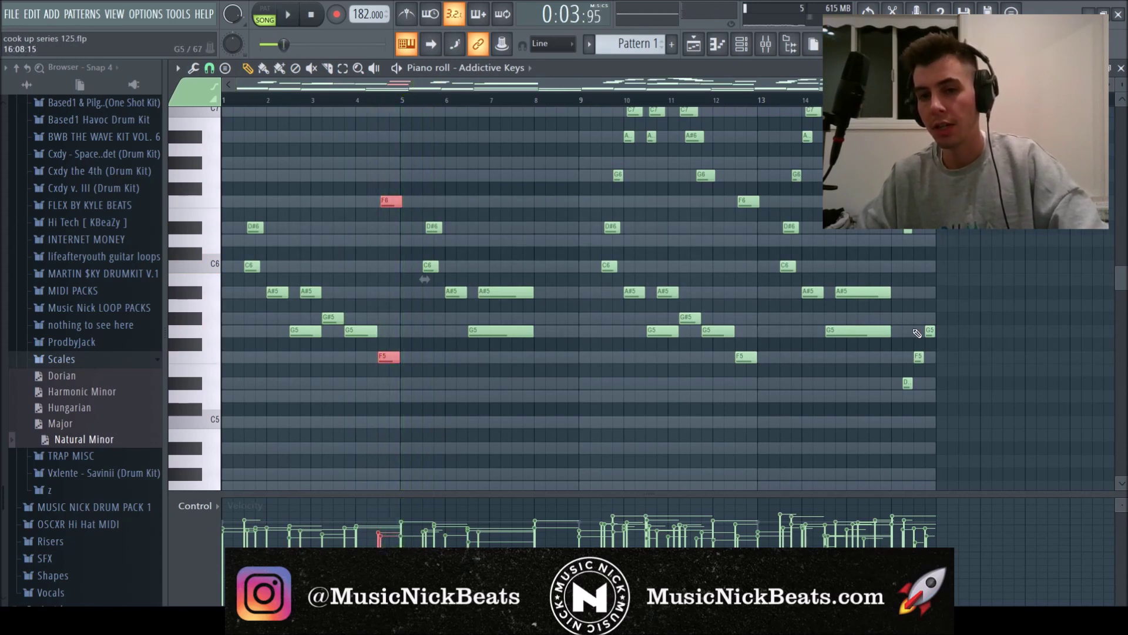
key("space")
key("space")
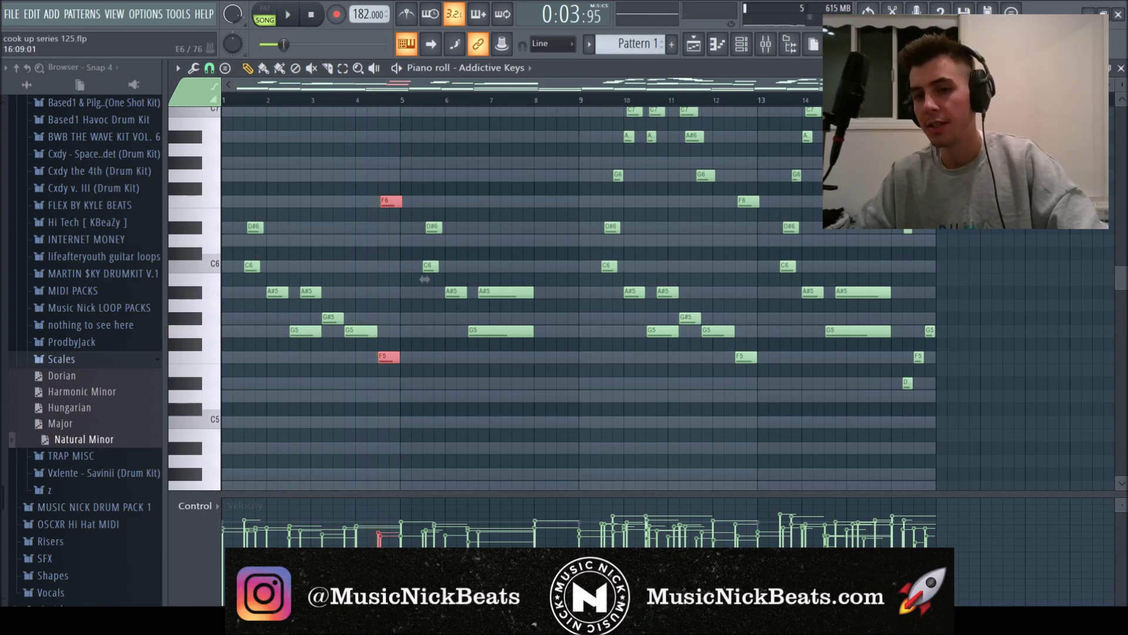
left_click_drag(769, 395, 745, 181)
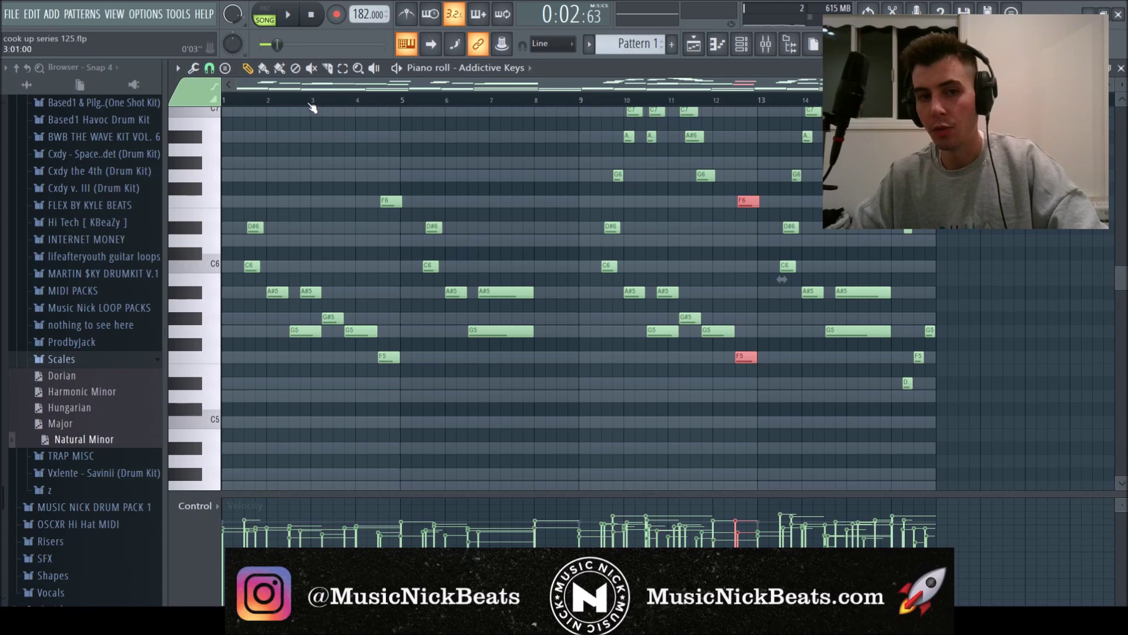
key("space")
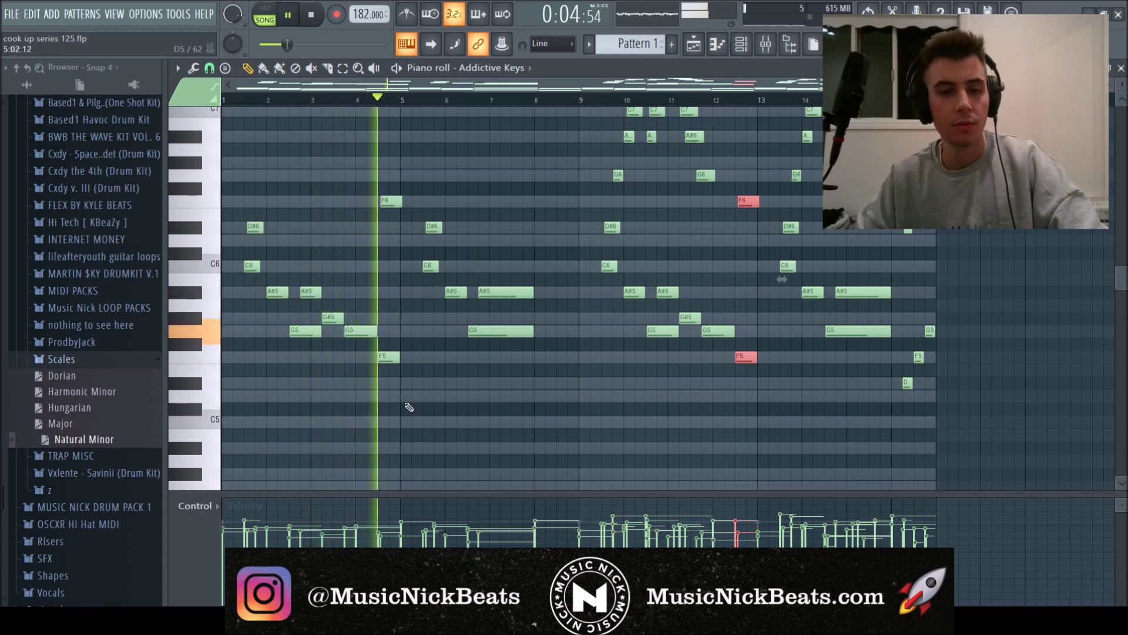
left_click(313, 17)
left_click(313, 18)
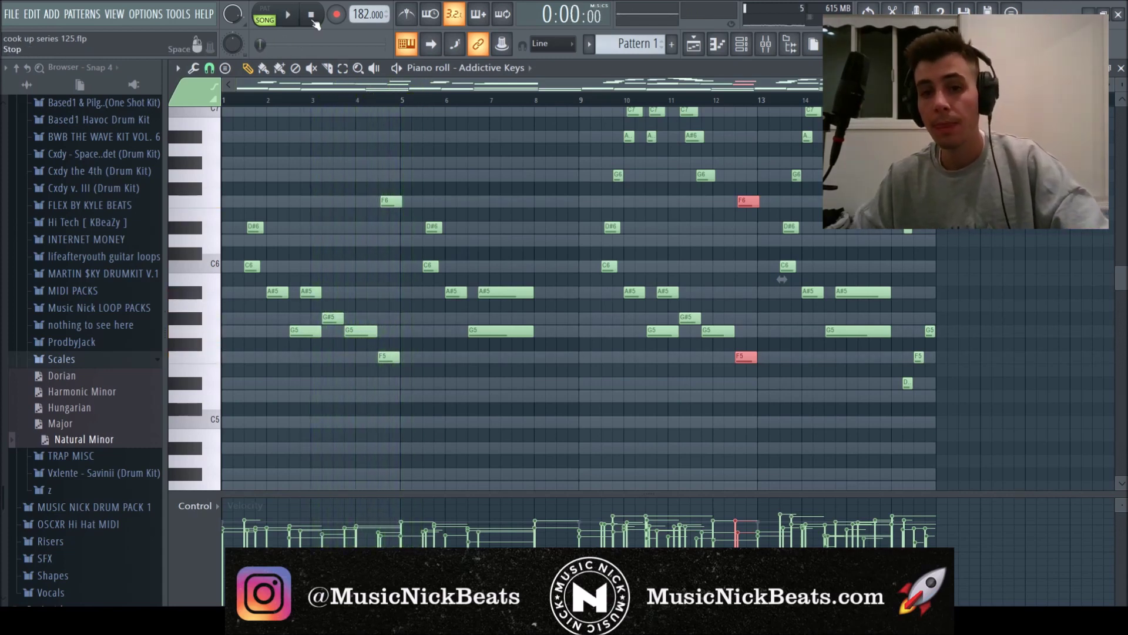
Step: Add Fruity Reeverb 2 to the Addictive Keys mixer track, adjusting its room size and lowering its dry level
left_click(1120, 66)
key("F9")
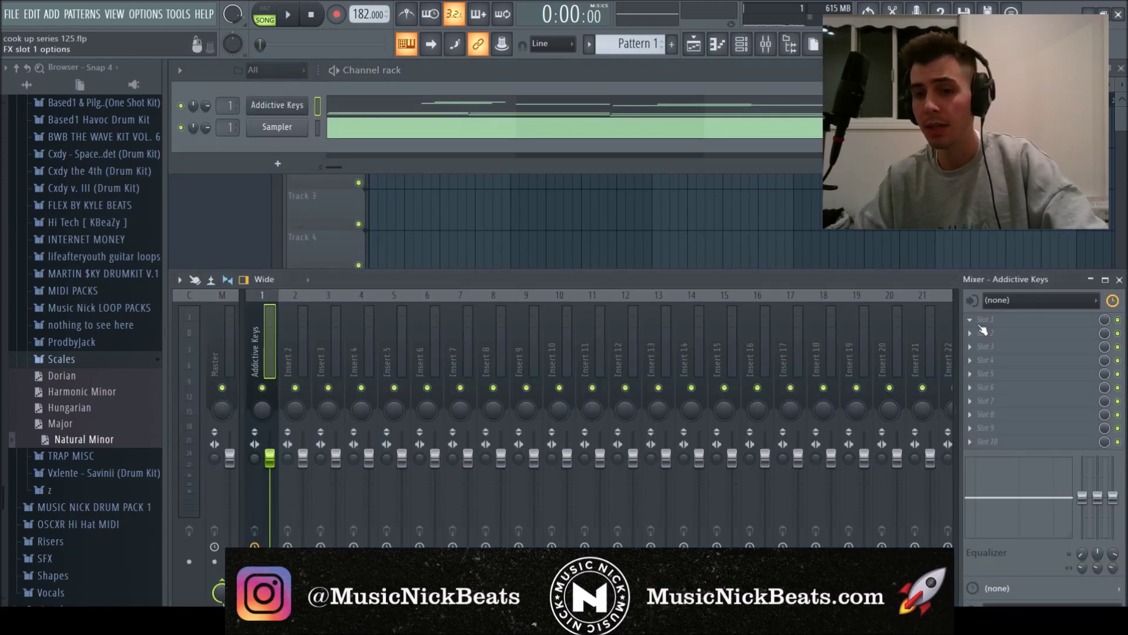
left_click(980, 323)
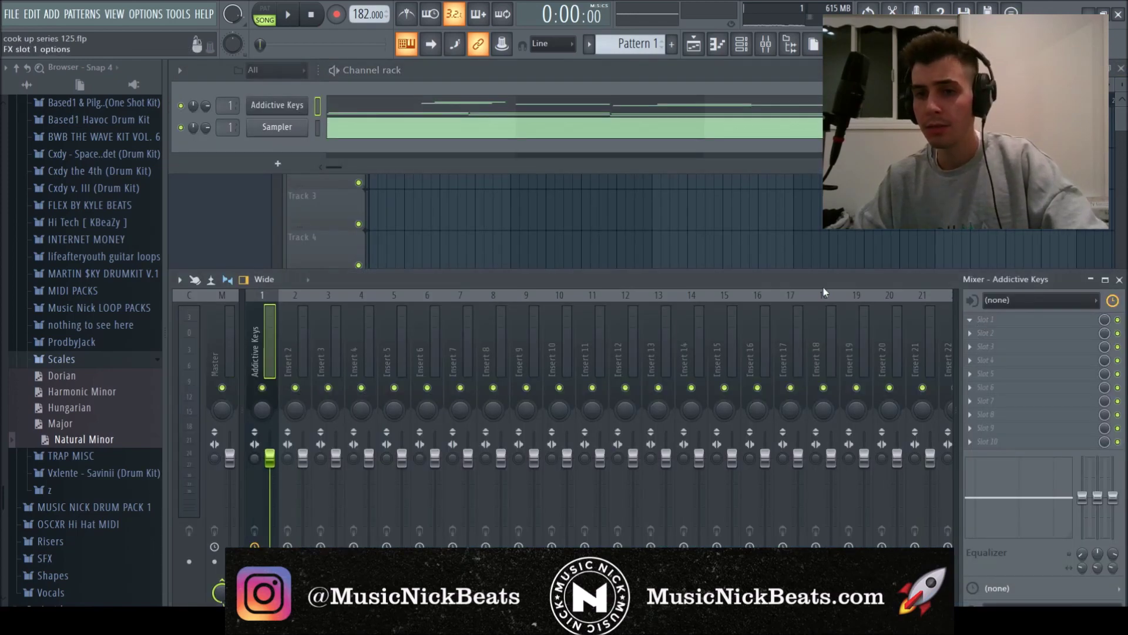
left_click(800, 521)
left_click_drag(433, 272, 433, 253)
left_click_drag(579, 225, 587, 272)
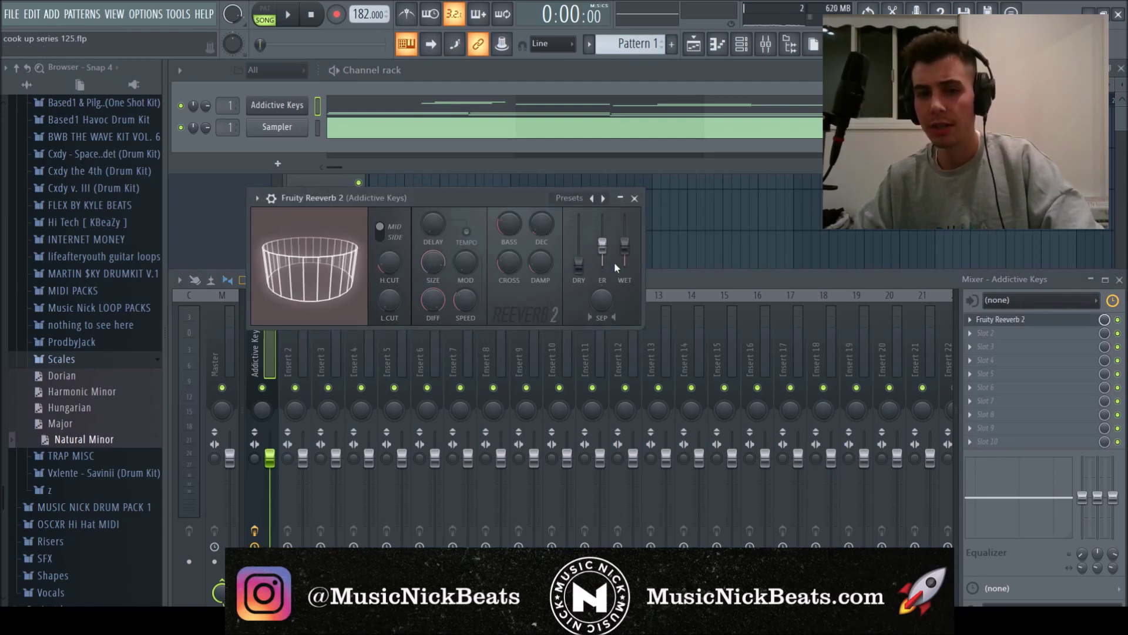
Step: Rebalance the reverb's low cut and wet level during playback, raise its dry level to about 91%, and toggle the effect for comparison
left_click(297, 18)
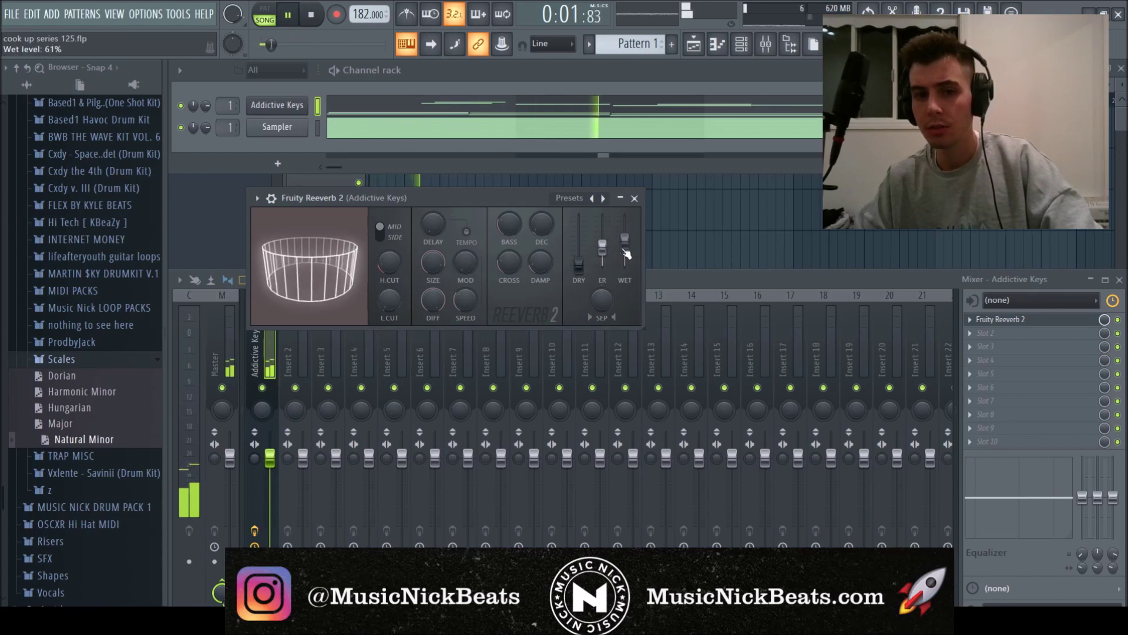
mouse_move(388, 301)
left_mouse_down()
mouse_move(388, 268)
mouse_move(389, 307)
left_mouse_up()
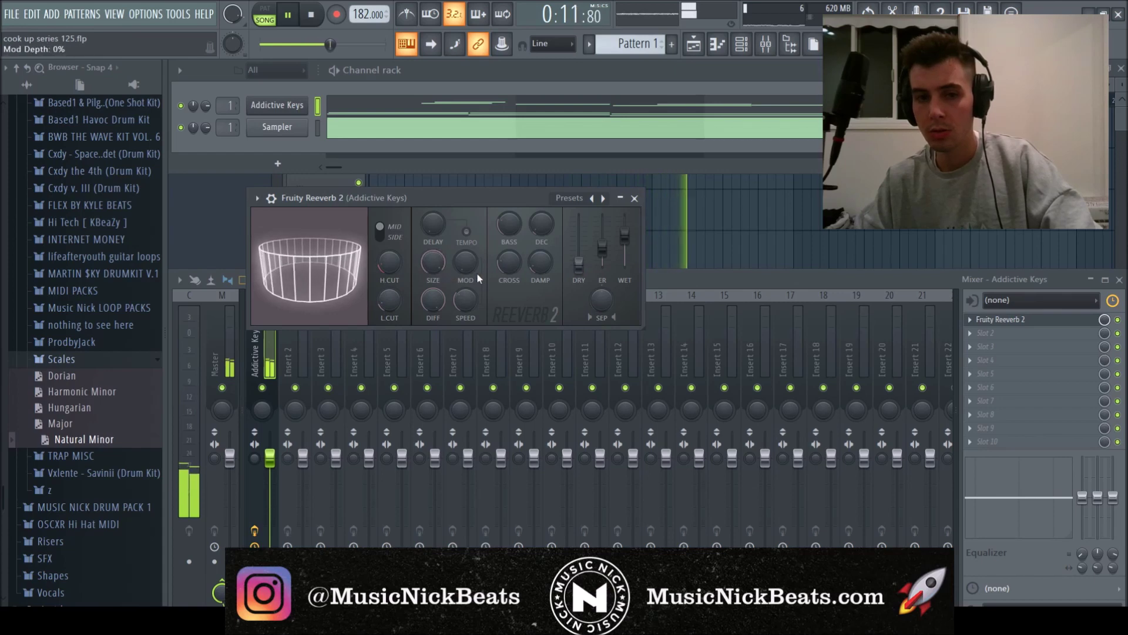
left_click_drag(579, 269, 627, 254)
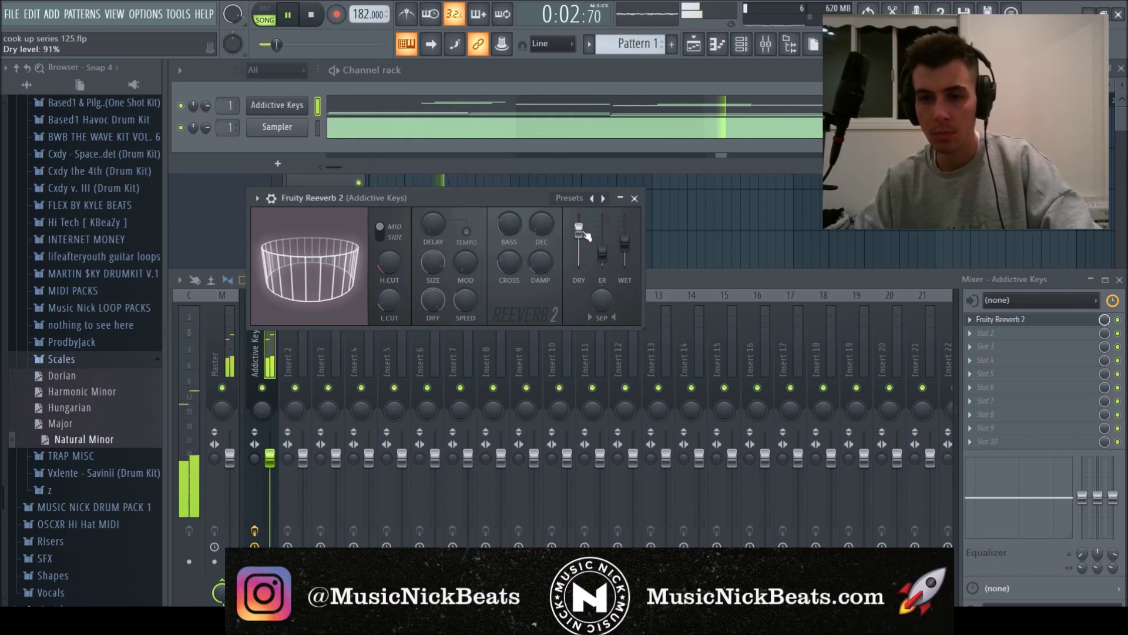
left_click(1118, 319)
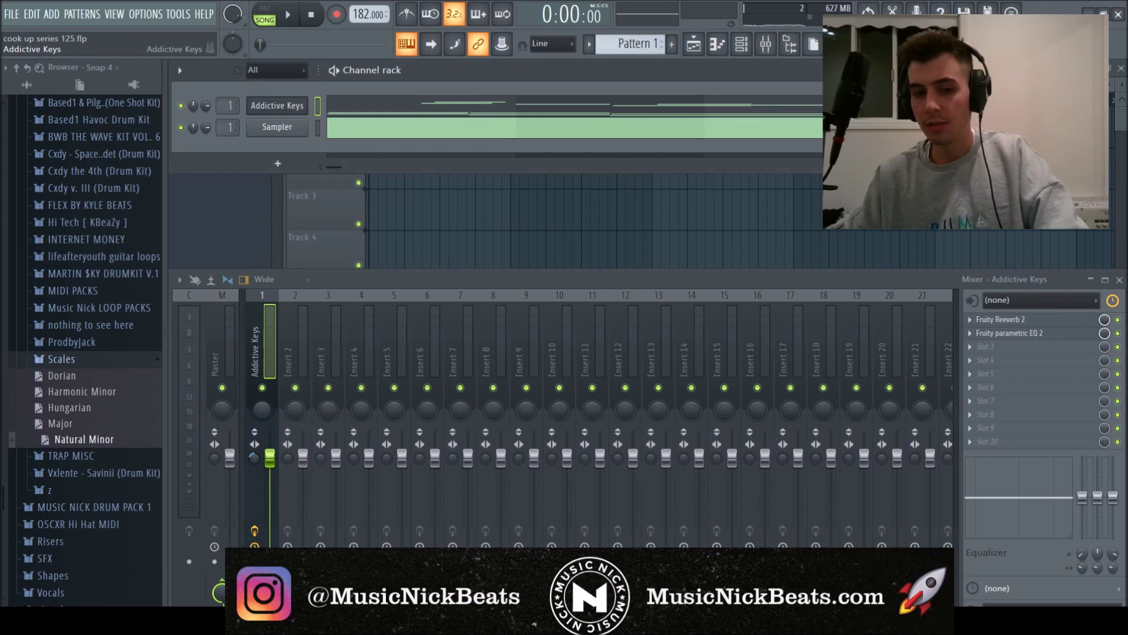
Step: Load the "keys - chroma" patch in a new Omnisphere channel and play the copied pattern with it
left_click(277, 105)
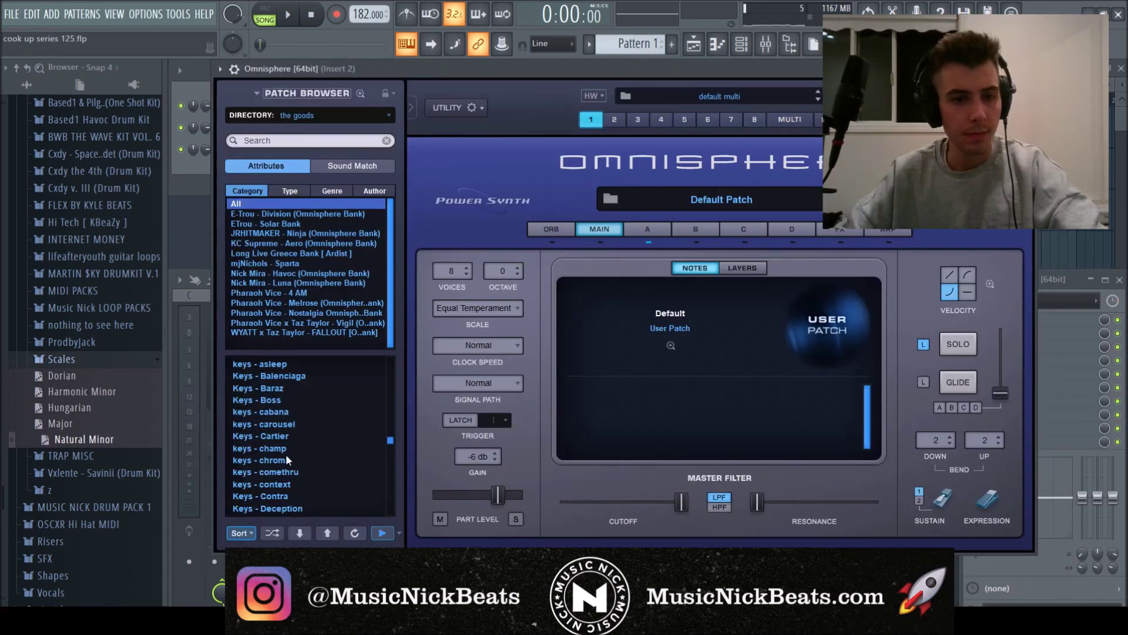
left_click(292, 19)
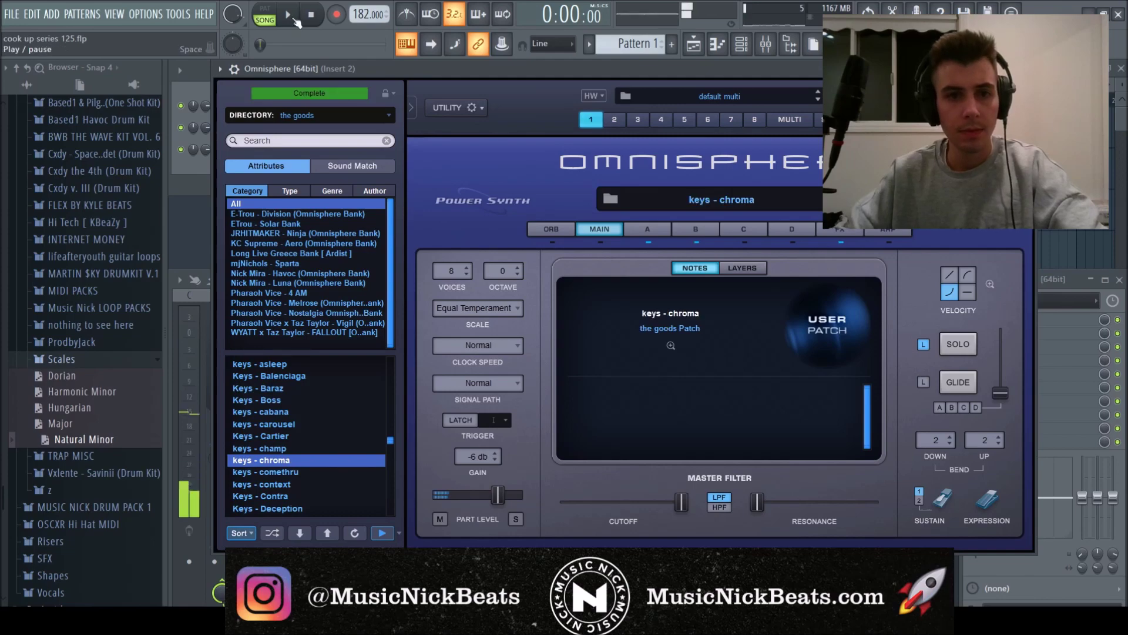
left_click(1027, 68)
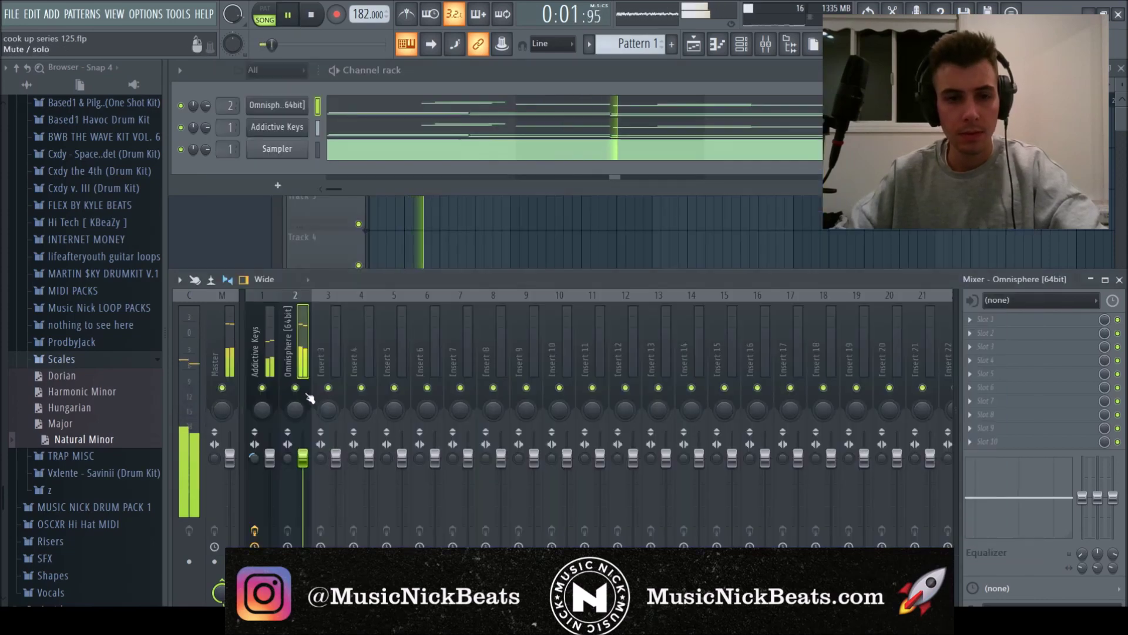
Step: Transpose the Omnisphere notes up an octave and lower the volume of its soloed mixer track
left_click(374, 113)
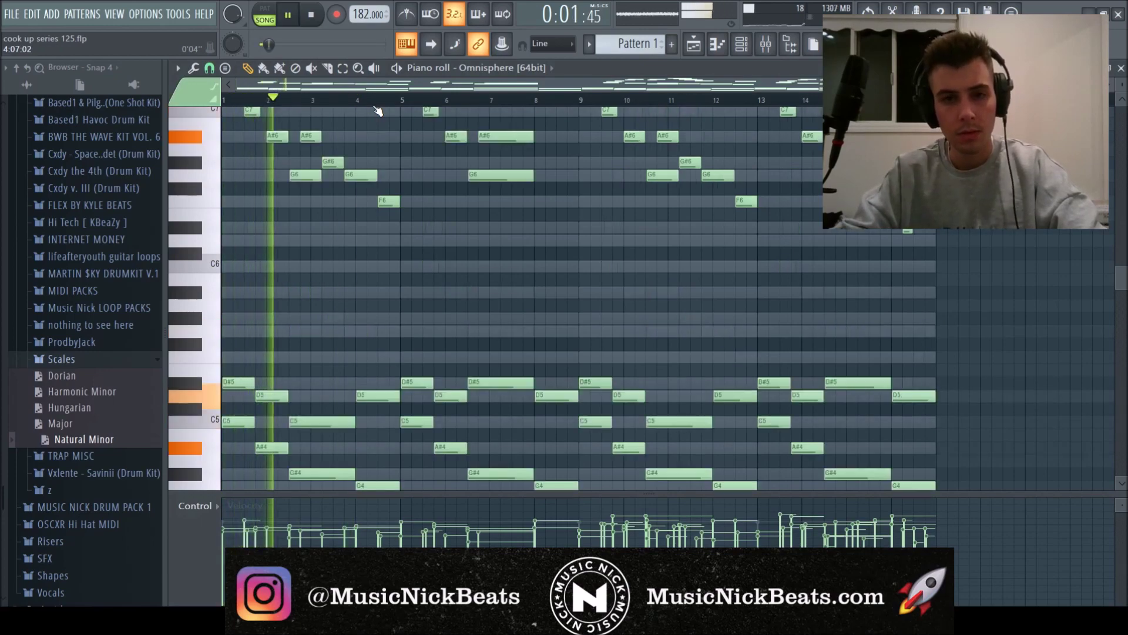
left_click(1120, 68)
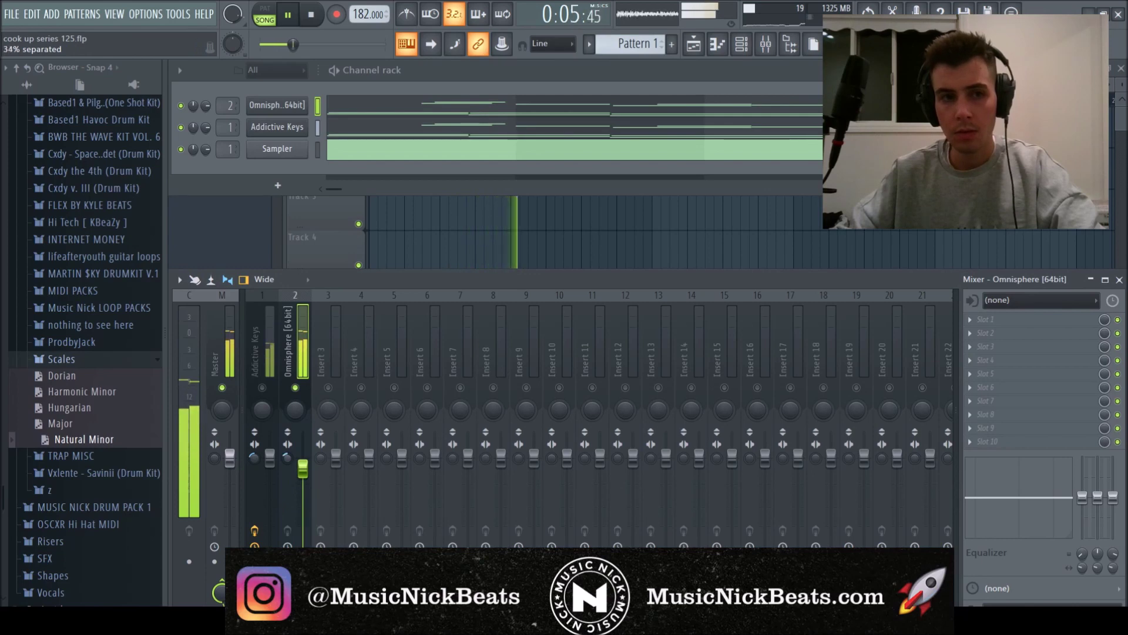
left_click_drag(315, 466, 306, 480)
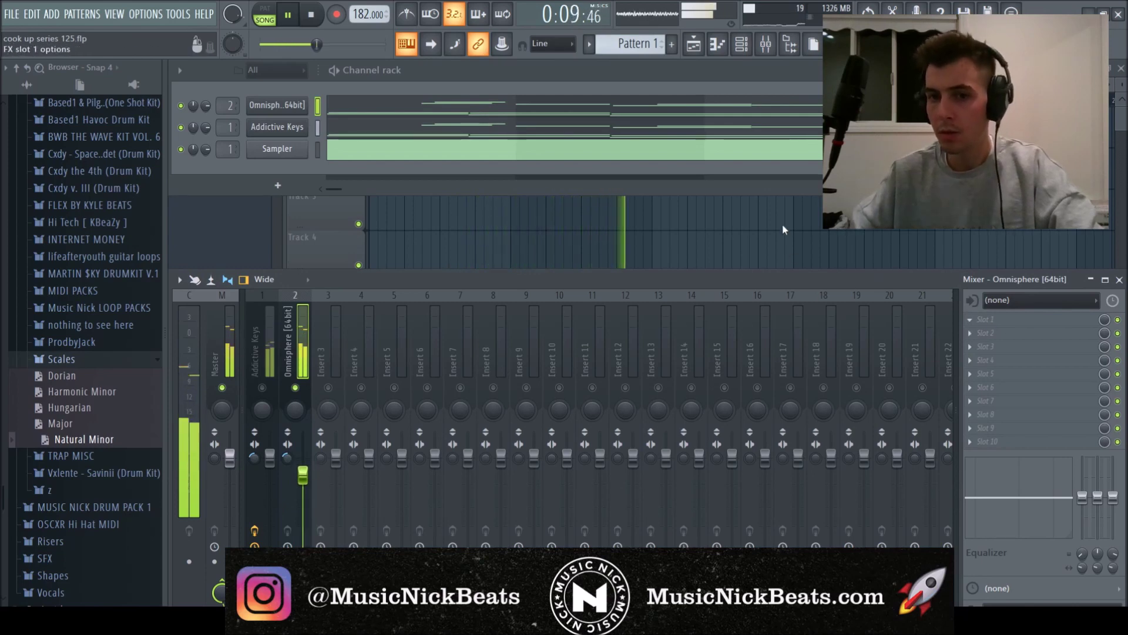
Step: Add Fruity Chorus and RC-20 Retro Color to the Omnisphere track, using the Slight Detune preset with an output width of 120%
left_click(651, 235)
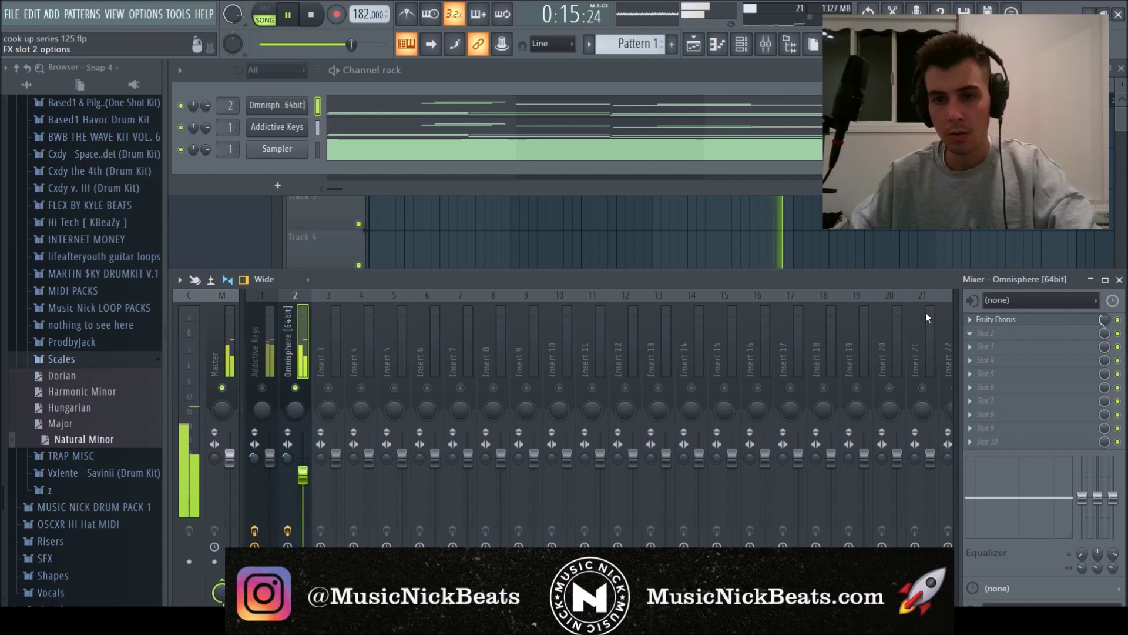
left_click(987, 333)
left_click(243, 321)
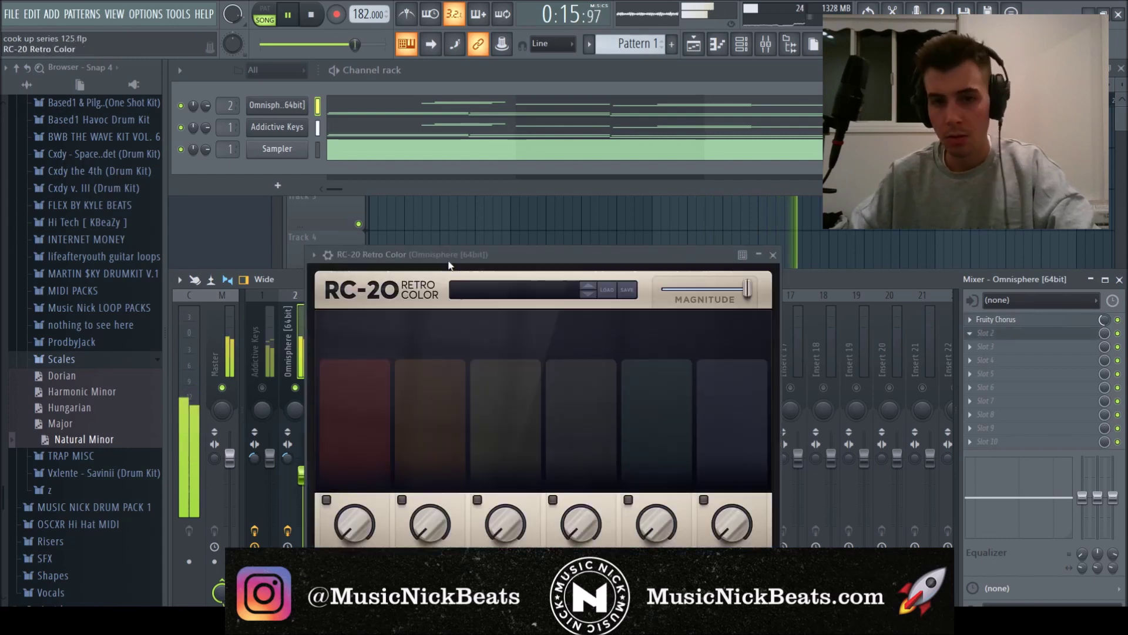
left_click_drag(664, 523, 658, 492)
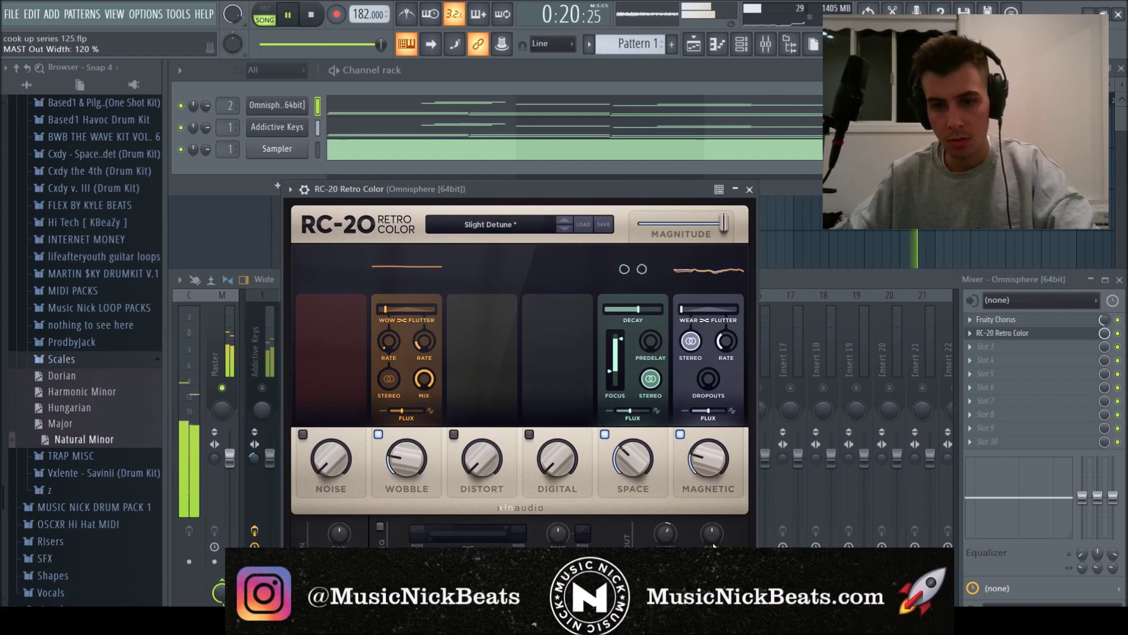
left_click(308, 15)
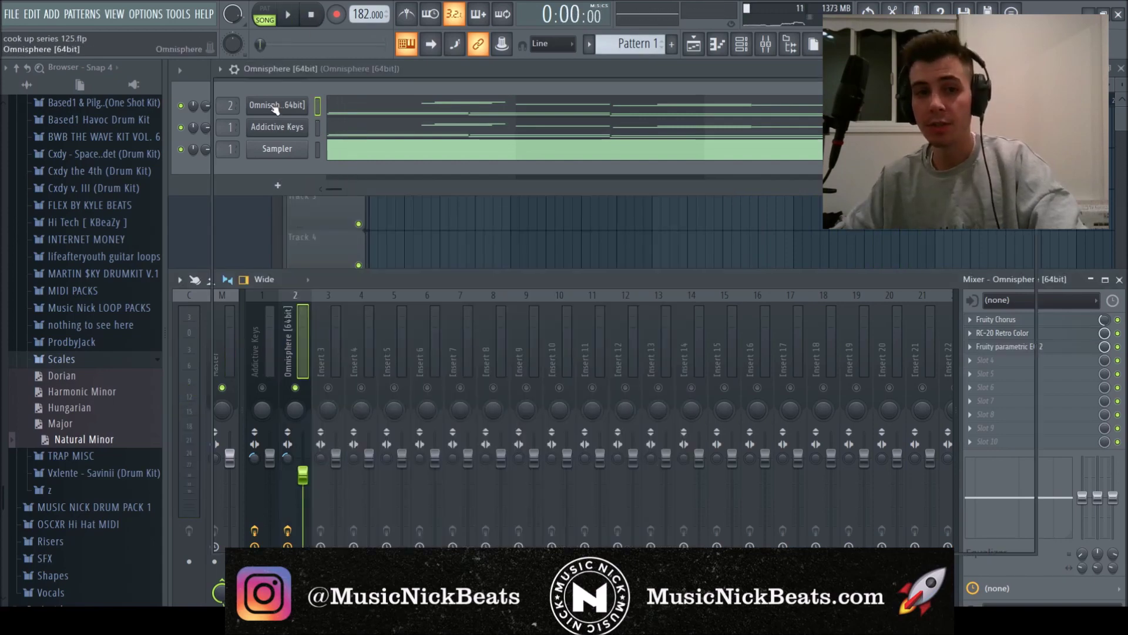
Step: Inspect the "keys - chroma" patch in Omnisphere, including the oscillator settings of layer A
left_click(275, 105)
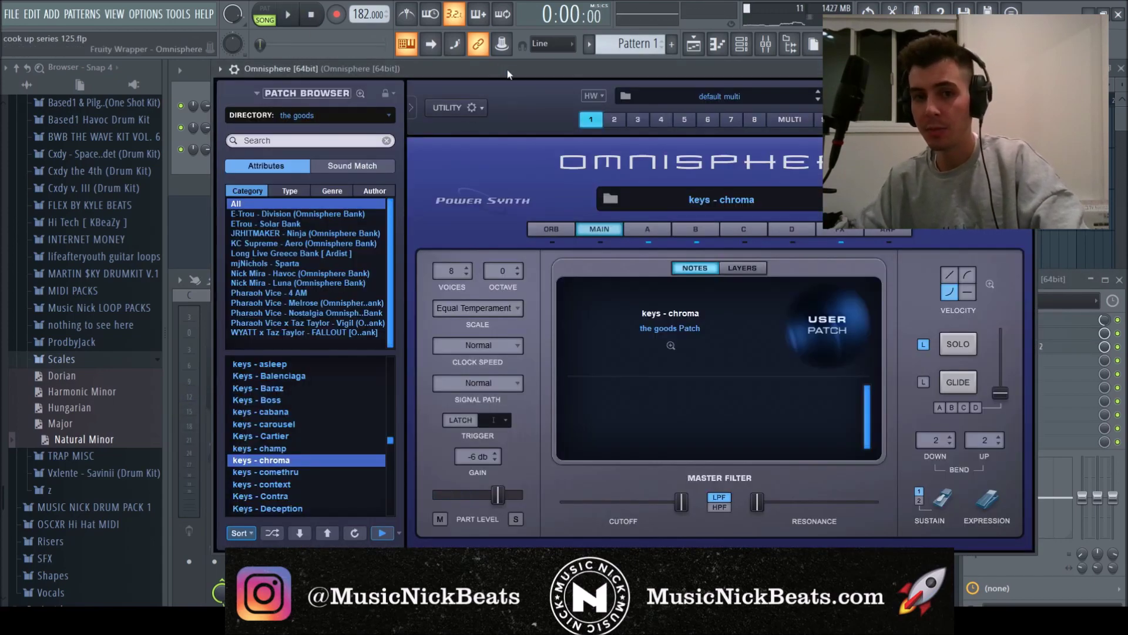
left_click_drag(506, 70, 526, 99)
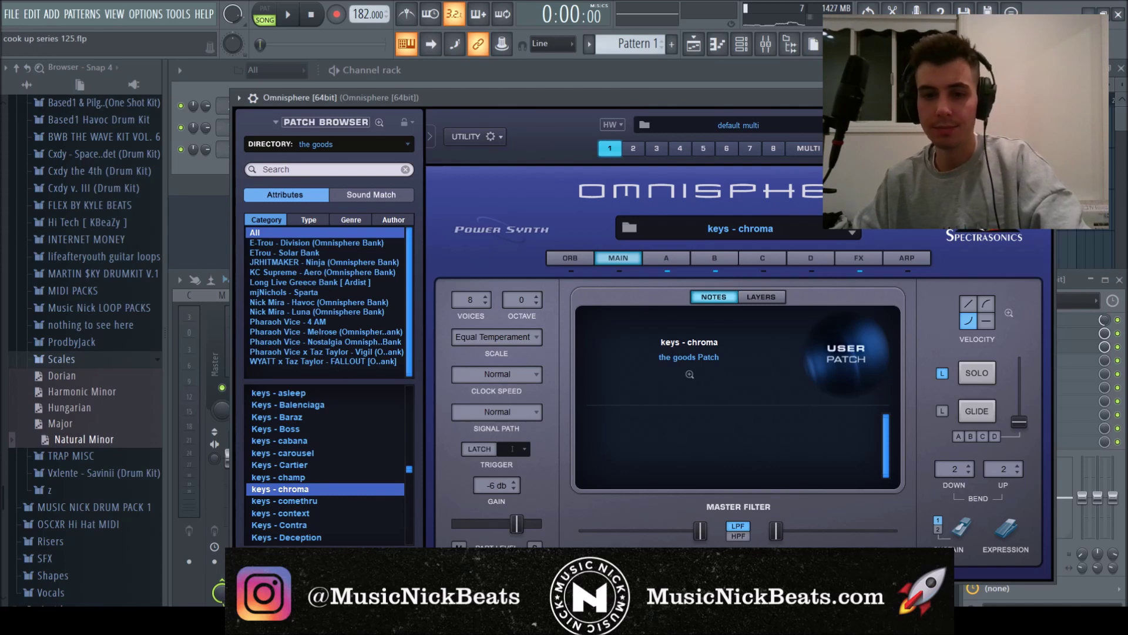
left_click(666, 261)
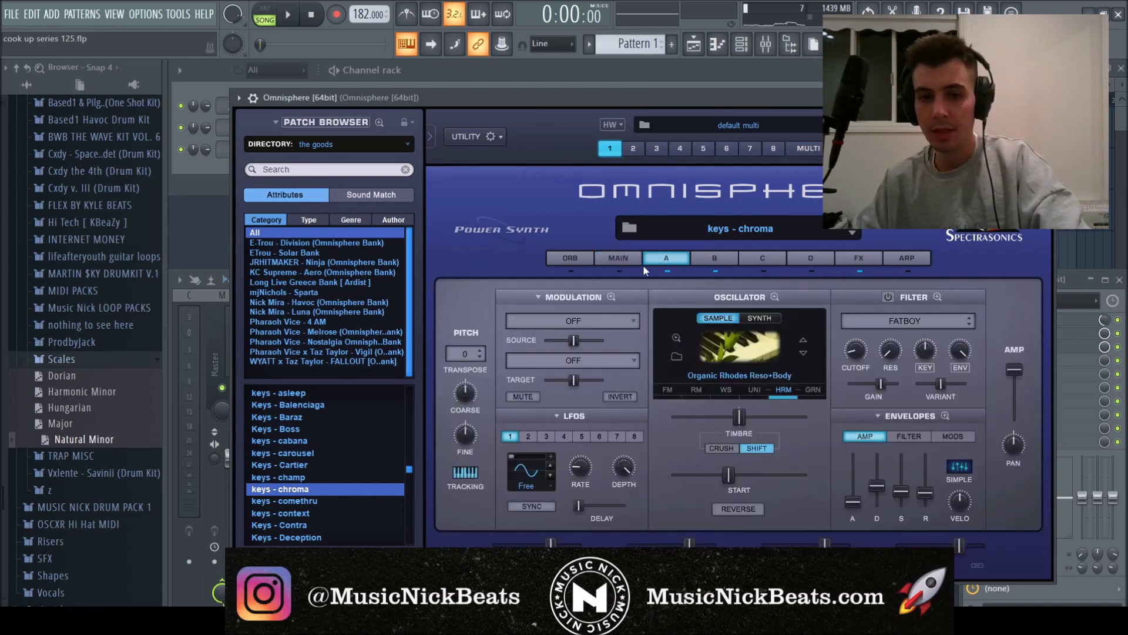
left_click(620, 260)
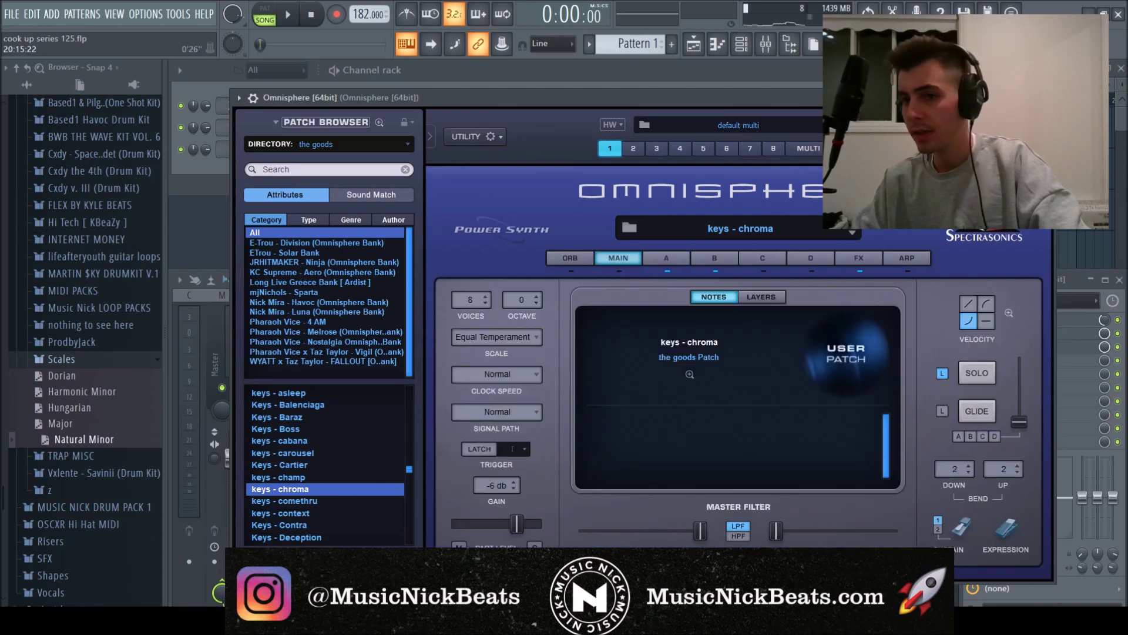
left_click(1048, 98)
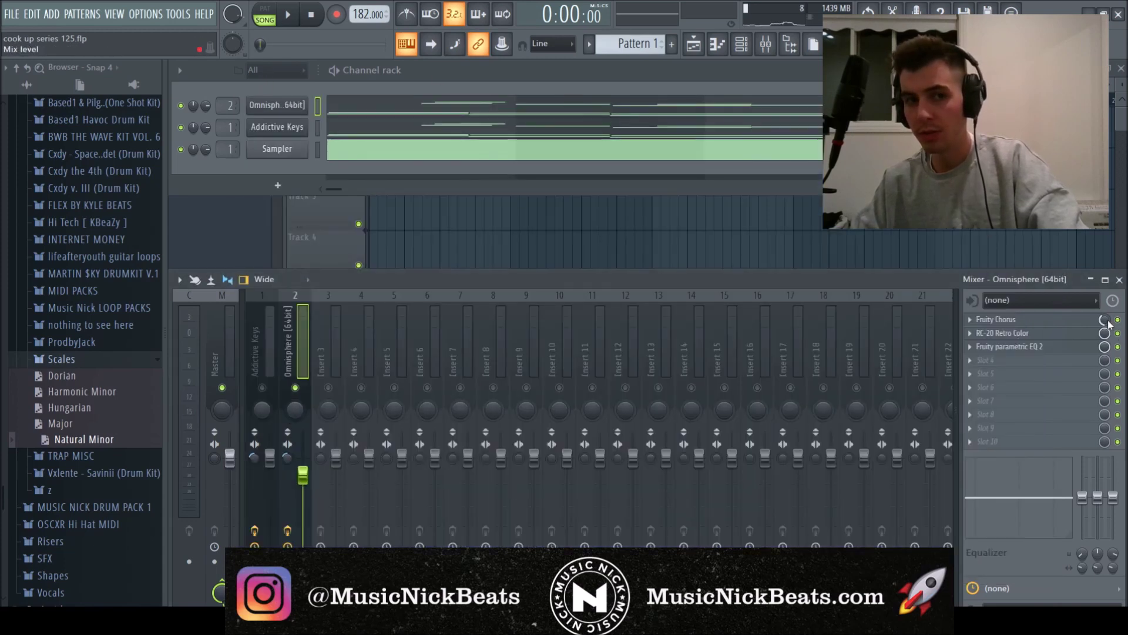
Step: Review the RC-20 Retro Color and Fruity parametric EQ 2 settings on the Omnisphere track and play back the processed sound
left_click(1071, 335)
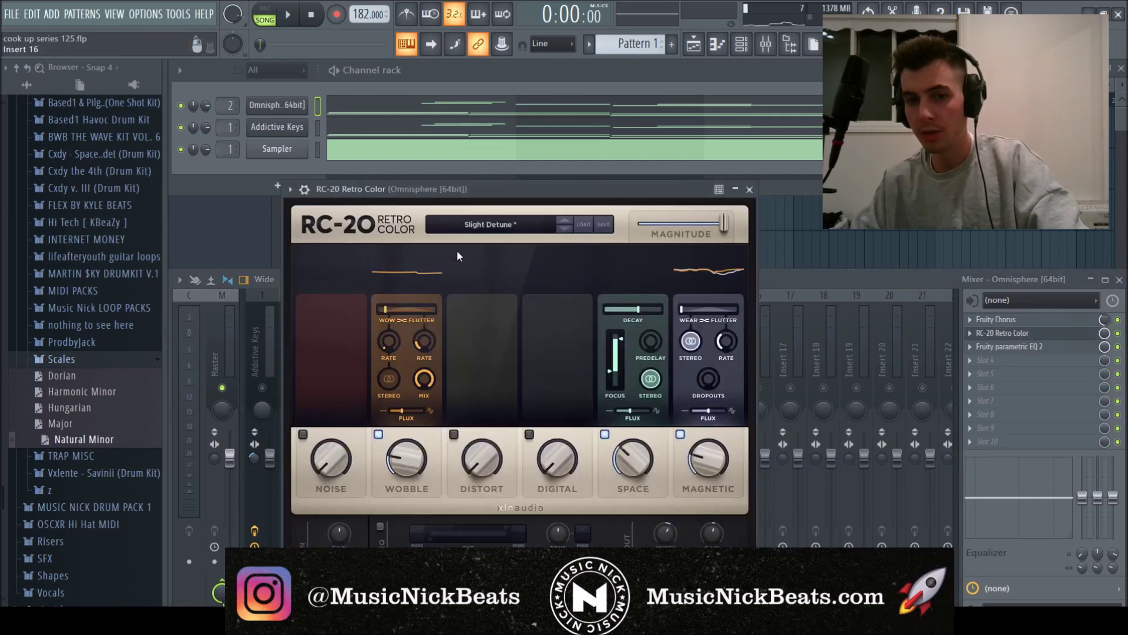
left_click(752, 193)
left_click(1010, 346)
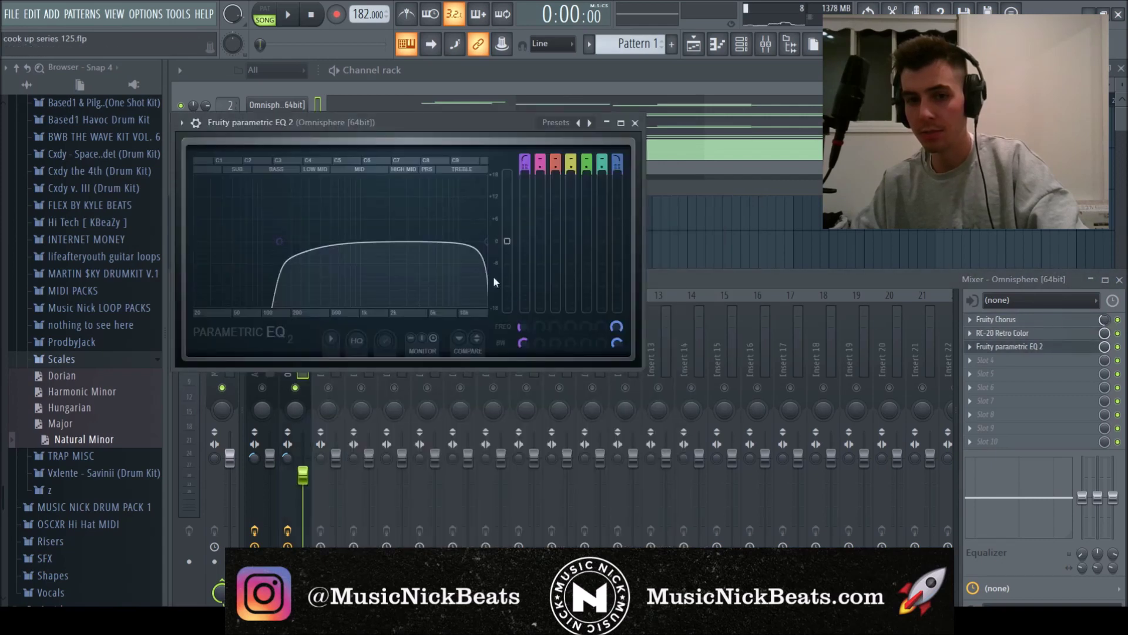
left_click(634, 123)
key("space")
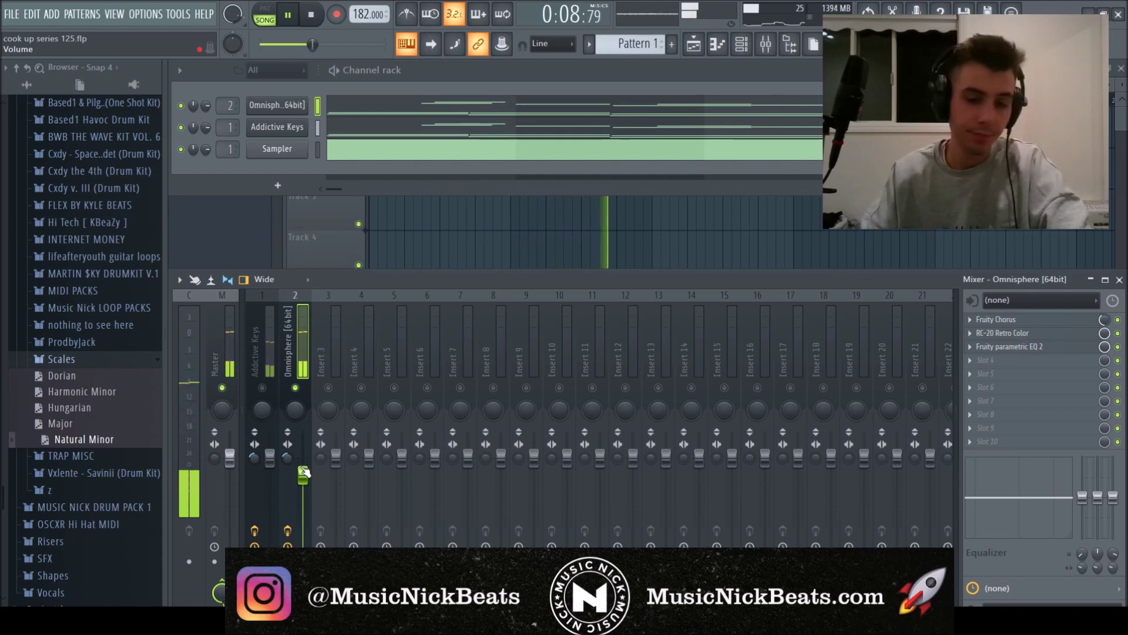
left_click(311, 17)
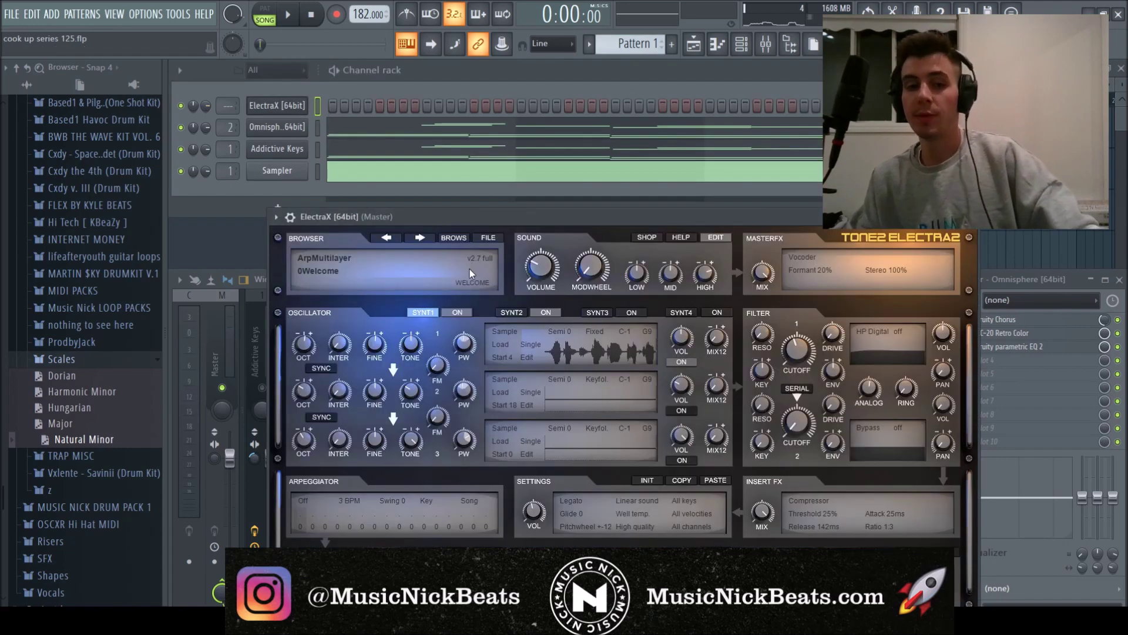
Step: Load the "Arp - Ion" preset in the new ElectraX channel
left_click_drag(398, 221, 383, 157)
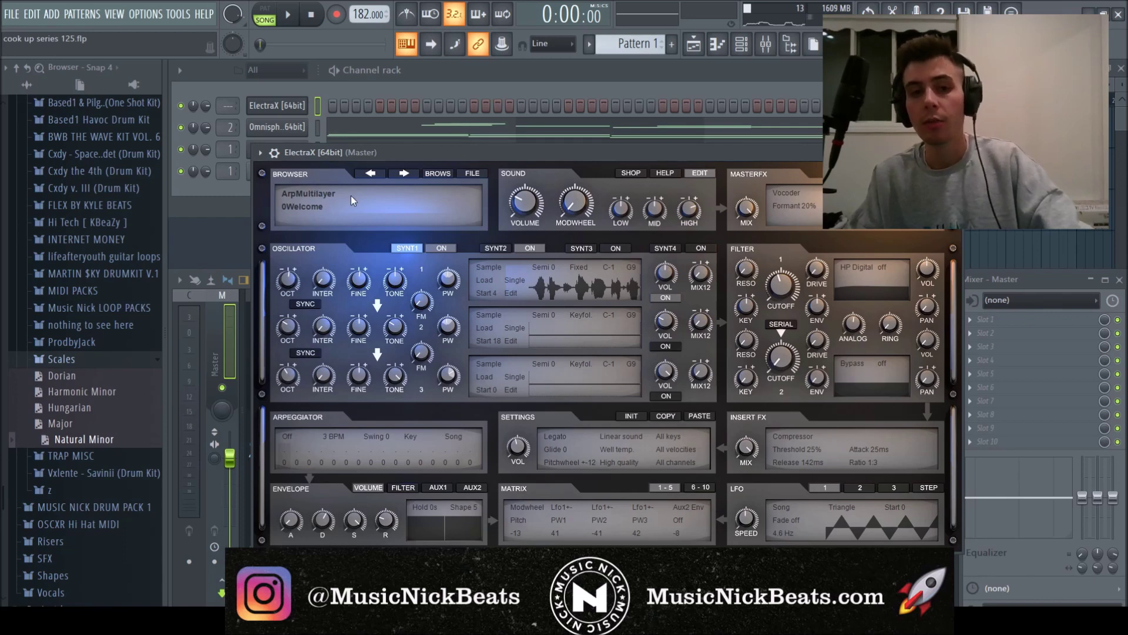
scroll(353, 192, "up", 1)
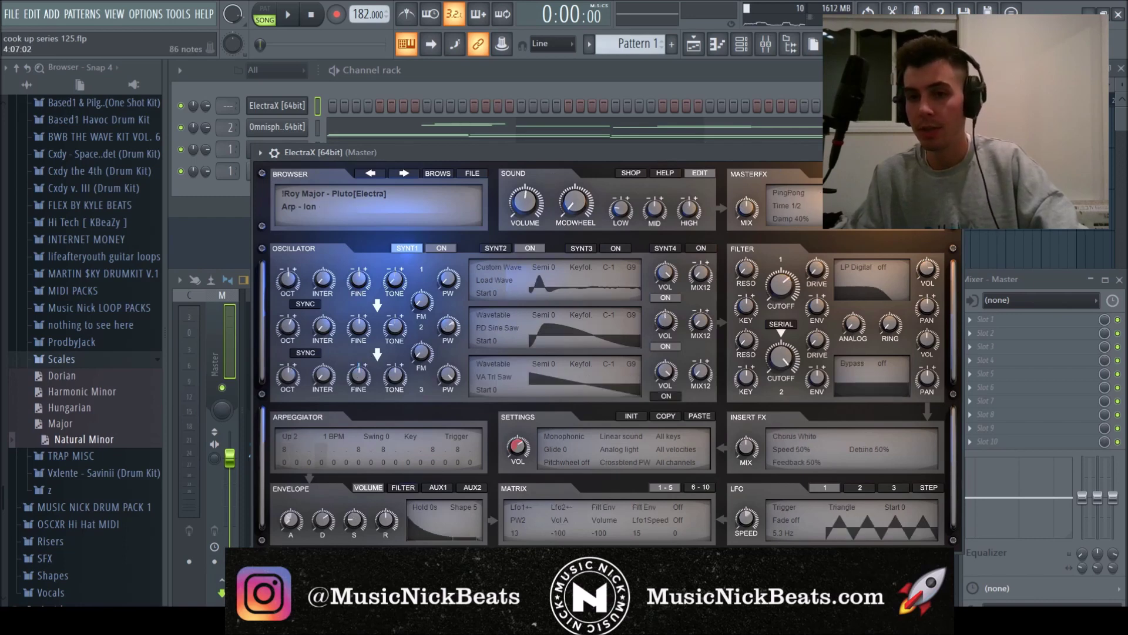
key("Escape")
Step: Route ElectraX to mixer track 3, lower its volume to 78% and play back the pattern with it soloed
left_click(318, 105)
key("ctrl+l")
left_click(337, 329)
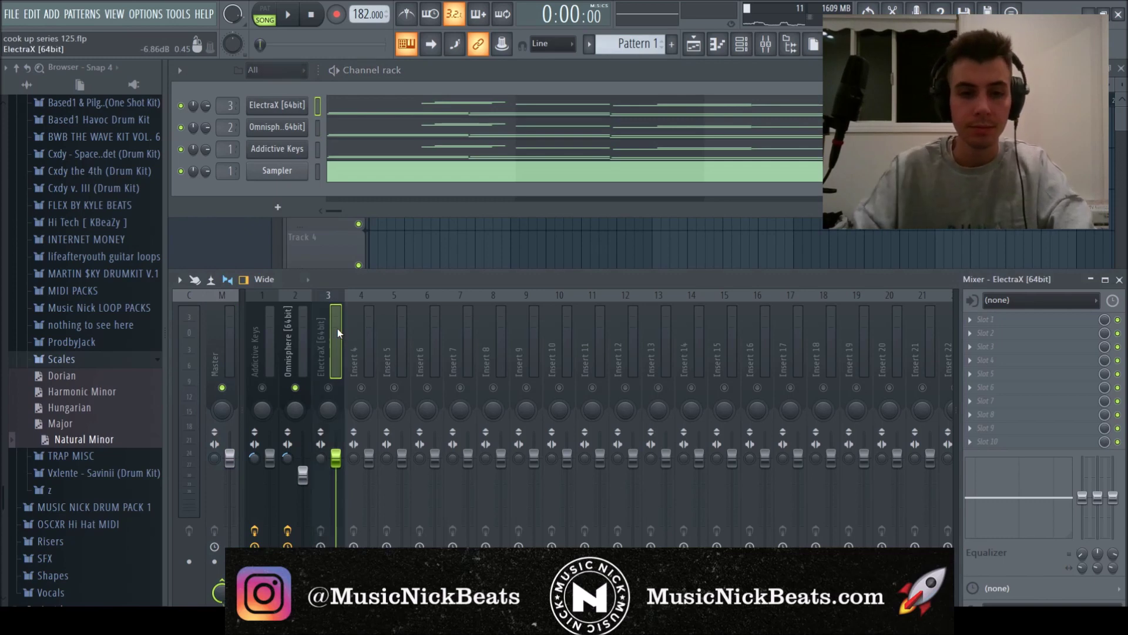
left_click_drag(336, 458, 336, 480)
key("space")
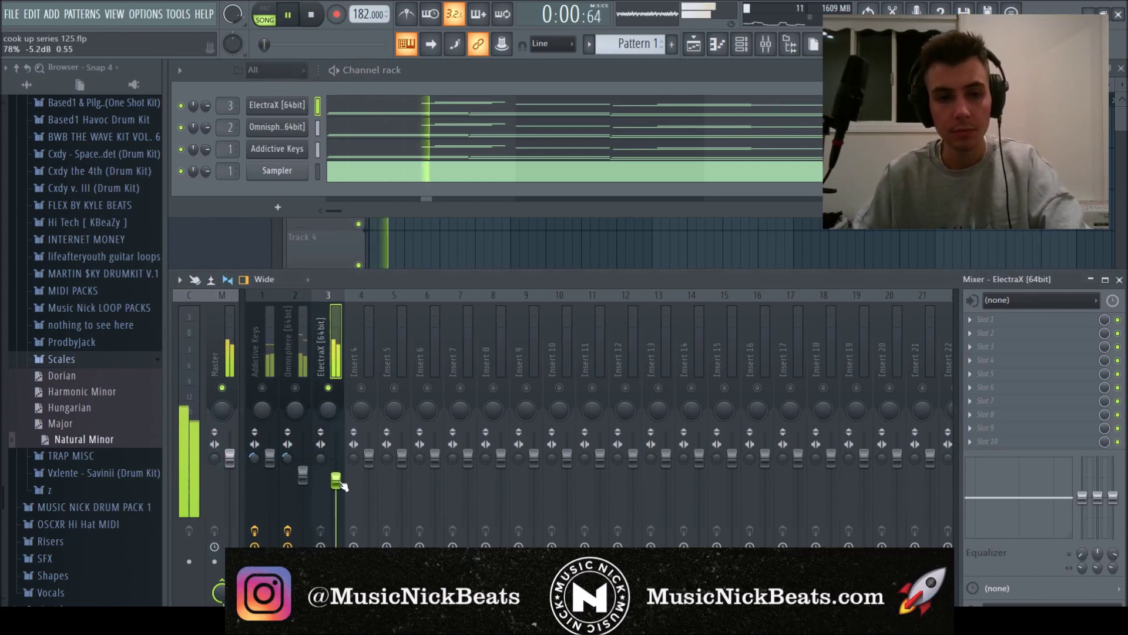
Step: Set the ElectraX mixer track's volume to 70% and compare it within the full mix and soloed
left_click_drag(336, 480, 335, 473)
right_click(328, 389)
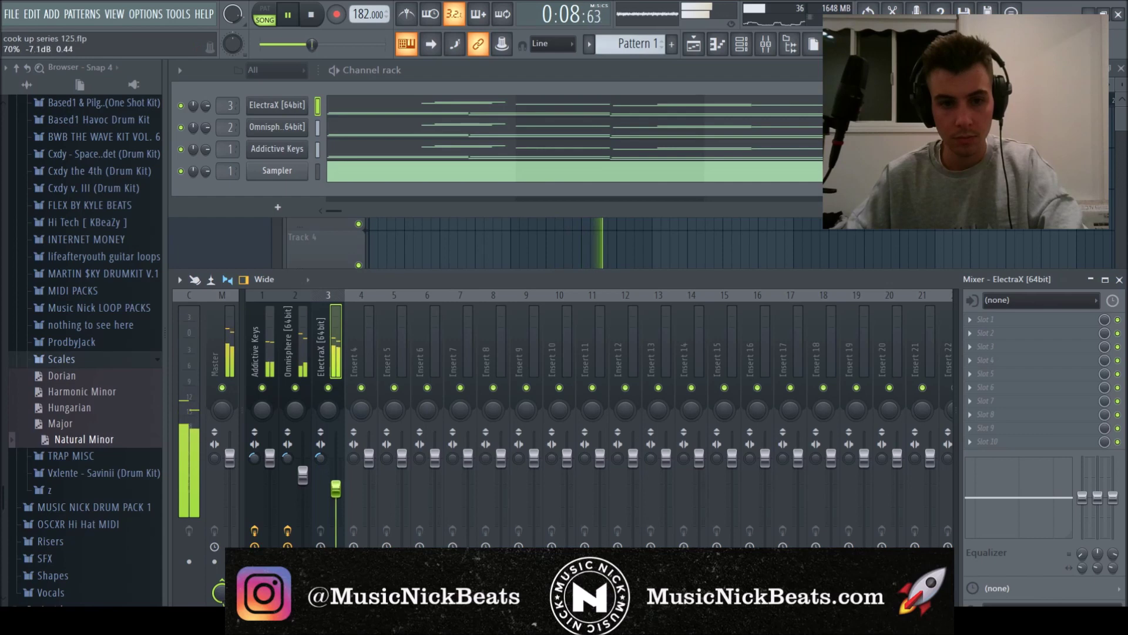
right_click(327, 389)
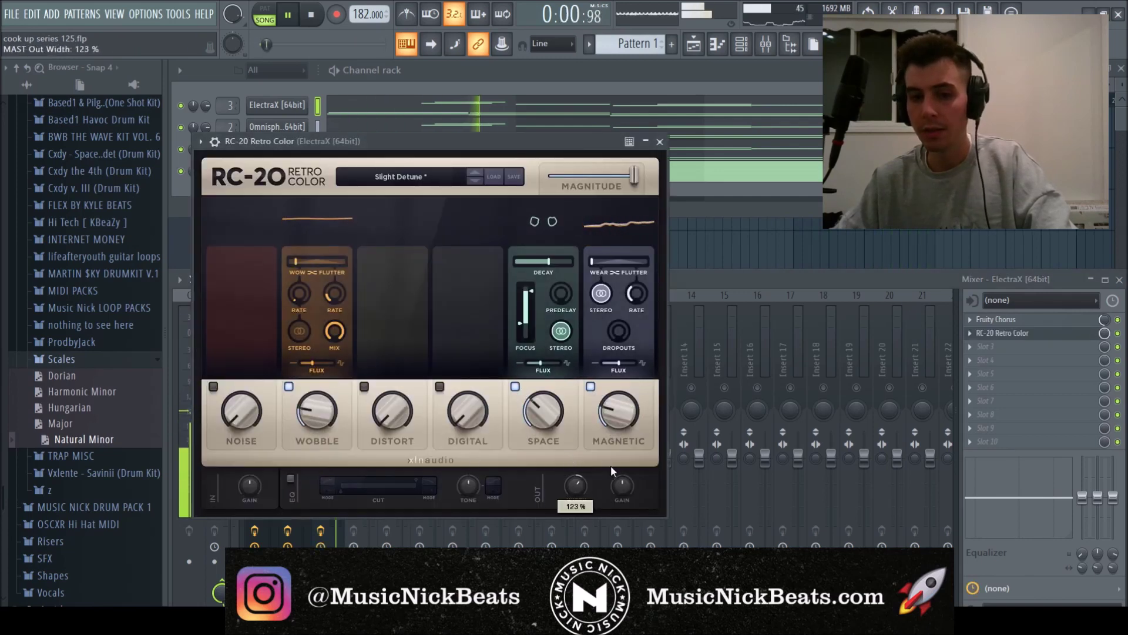
Step: Add Fruity parametric EQ 2 after RC-20 on the ElectraX track, using the 30Hz + 18kHz cut preset with its low cut raised
left_click(989, 330)
left_click(993, 346)
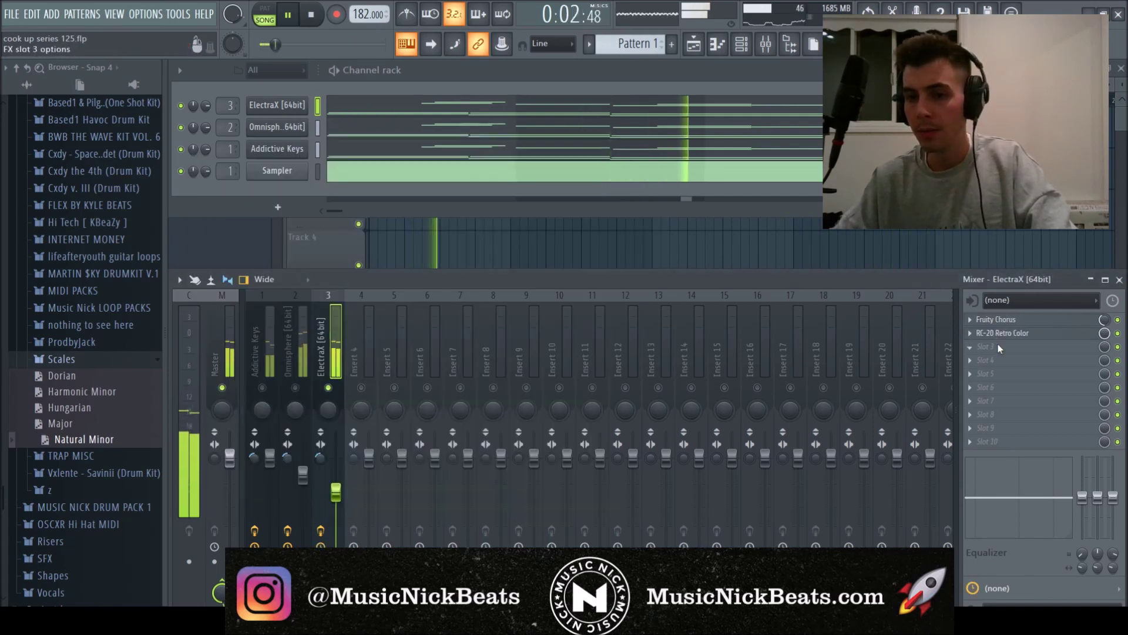
left_click(812, 485)
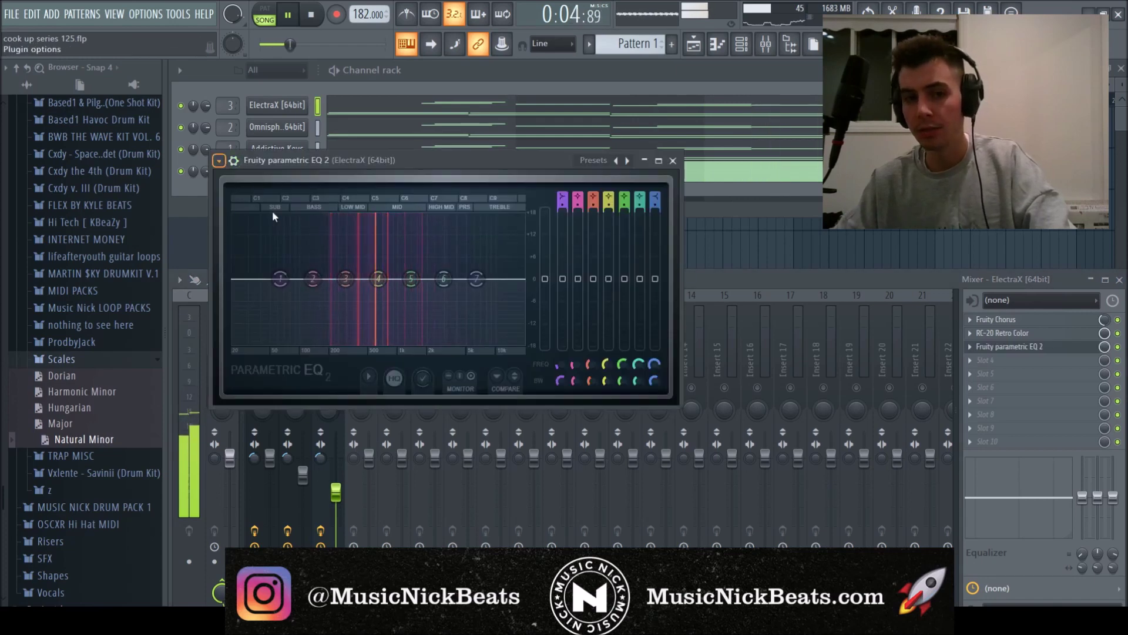
left_click_drag(244, 294, 333, 279)
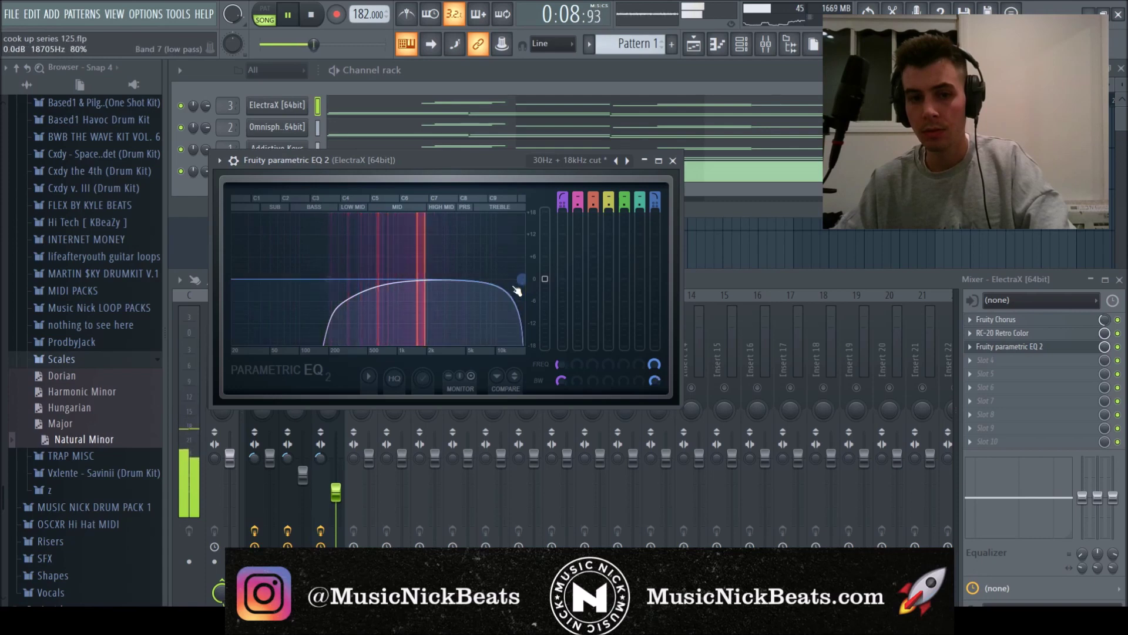
left_click(673, 160)
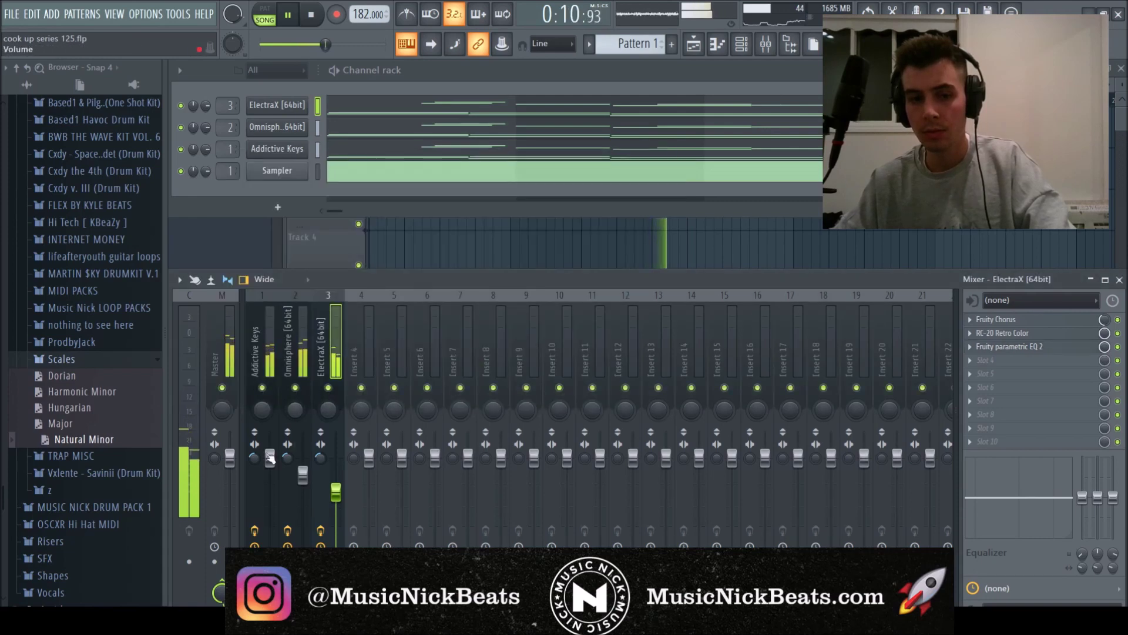
Step: Lower the Addictive Keys and Omnisphere track volumes, set ElectraX to 77%, and open the ElectraX track's parametric EQ
left_click_drag(271, 461, 305, 493)
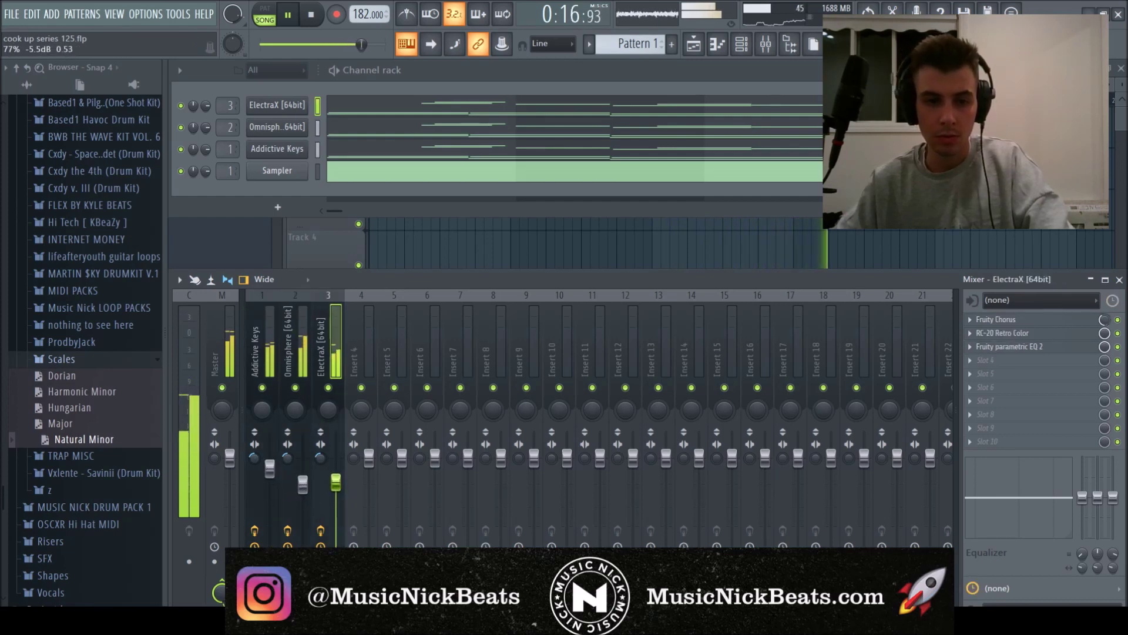
left_click(1009, 347)
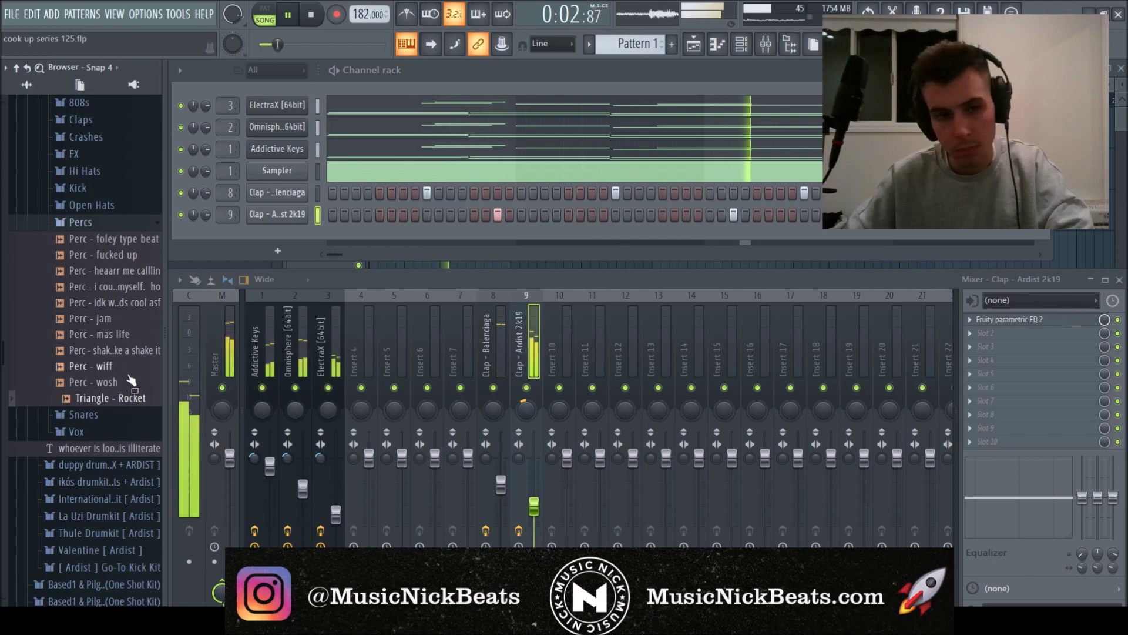
Step: Audition the first four percussion samples in the Ardemis drum kit's Percs folder
left_click(130, 239)
left_click(127, 255)
left_click(126, 271)
left_click(121, 287)
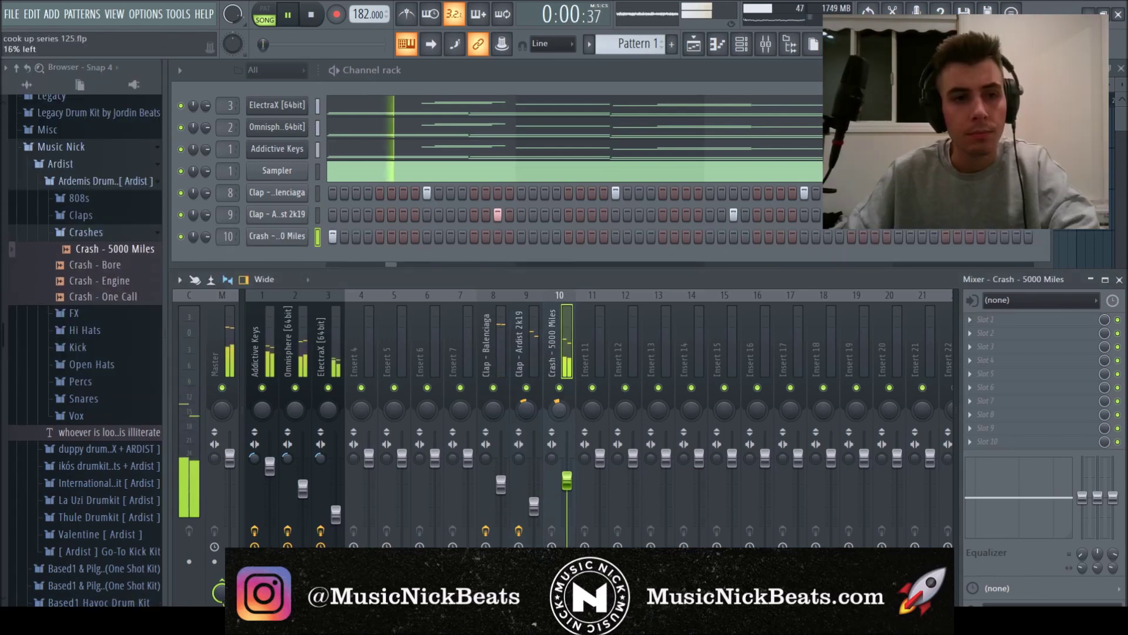
Step: Adjust the stereo separation of the Crash - 5000 Miles mixer track
left_click_drag(551, 457, 551, 441)
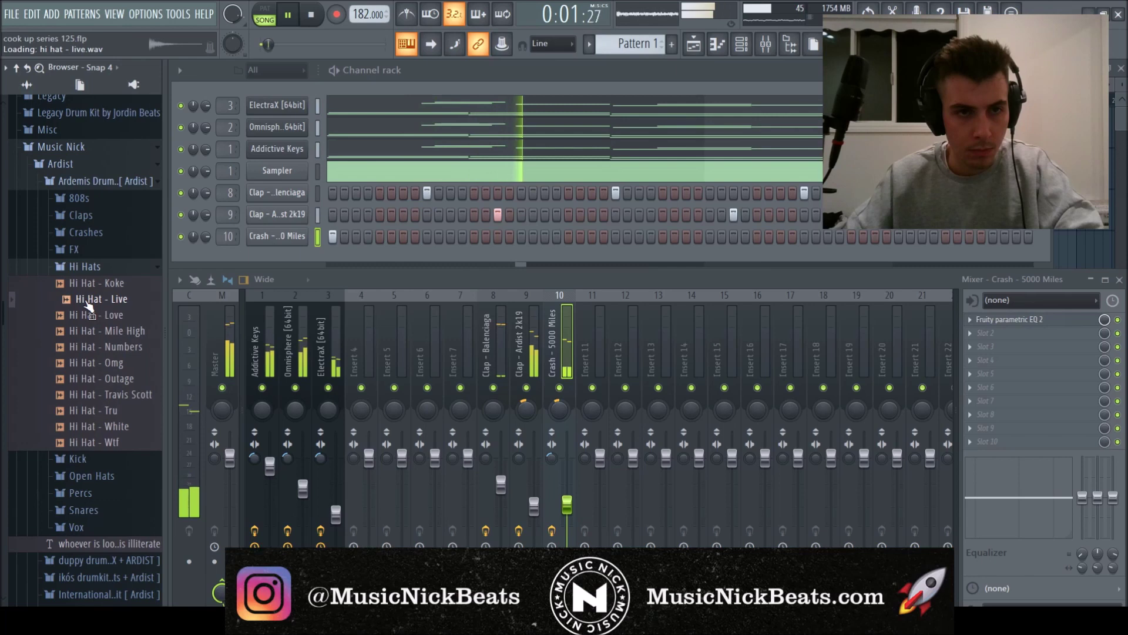
Step: Add the Hi Hat - Love sample as a channel routed to mixer track 11, lower its volume and pan it 21% right
left_click(92, 315)
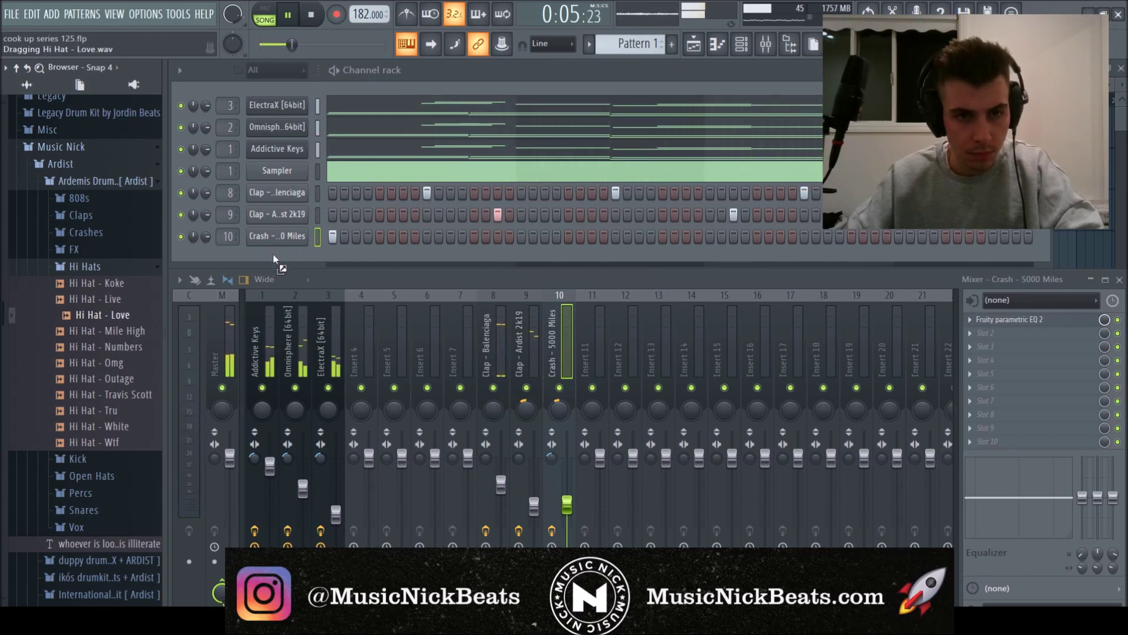
left_click_drag(274, 259, 276, 260)
key("ctrl+l")
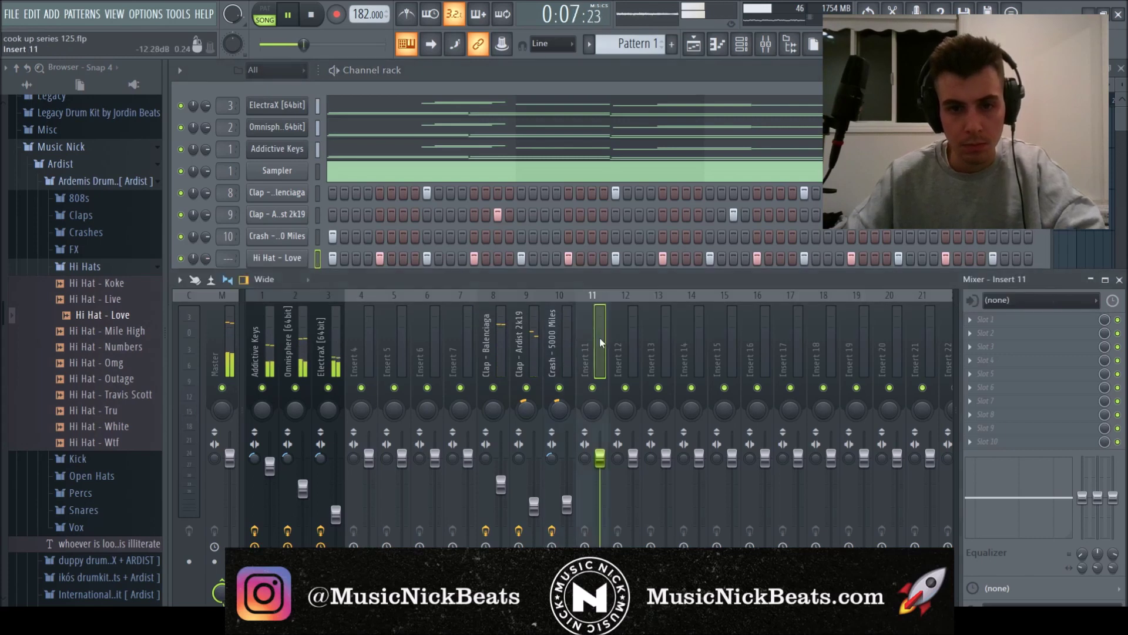
left_click_drag(600, 458, 599, 478)
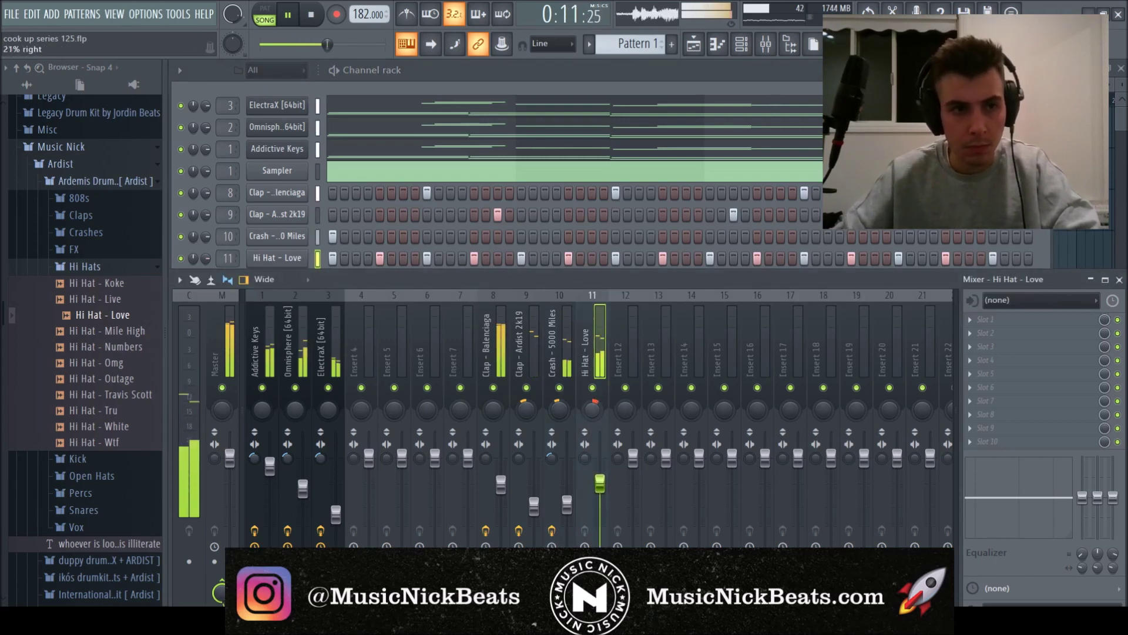
Step: Fine-tune the crash and hi-hat track volumes and review the crash's Fruity parametric EQ 2 curve
left_click_drag(566, 504, 566, 511)
left_click(1007, 319)
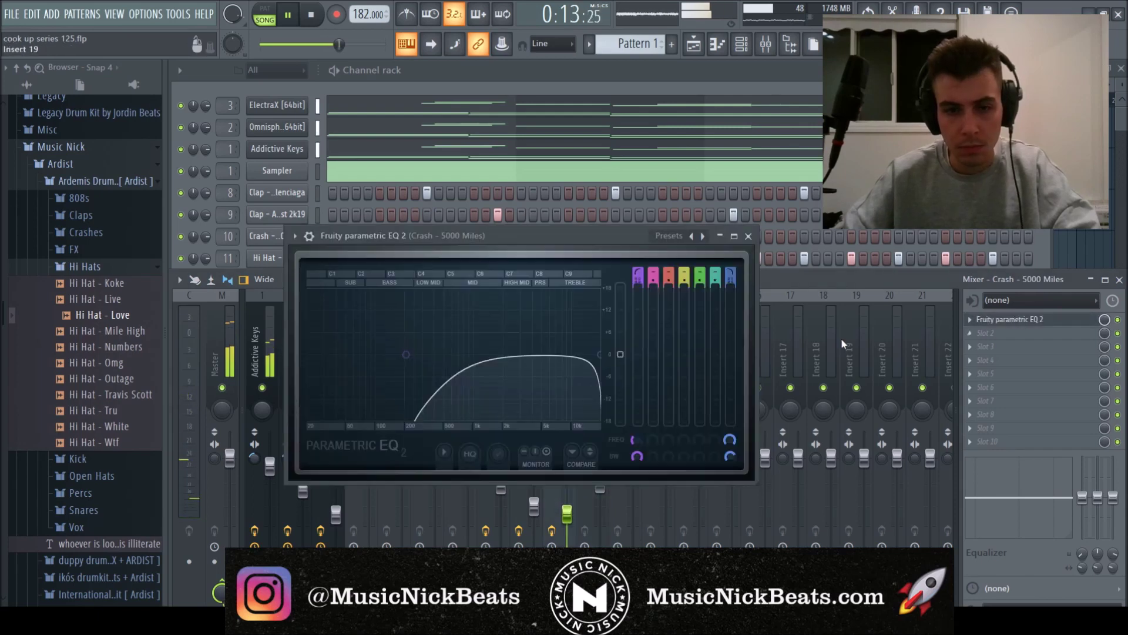
left_click(752, 235)
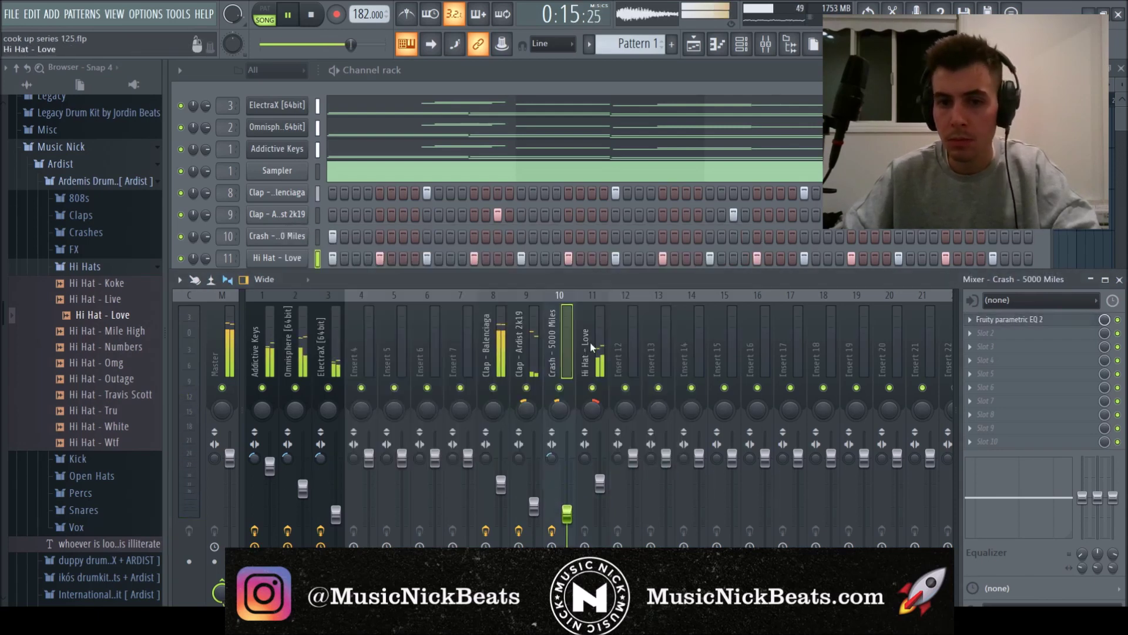
left_click(601, 484)
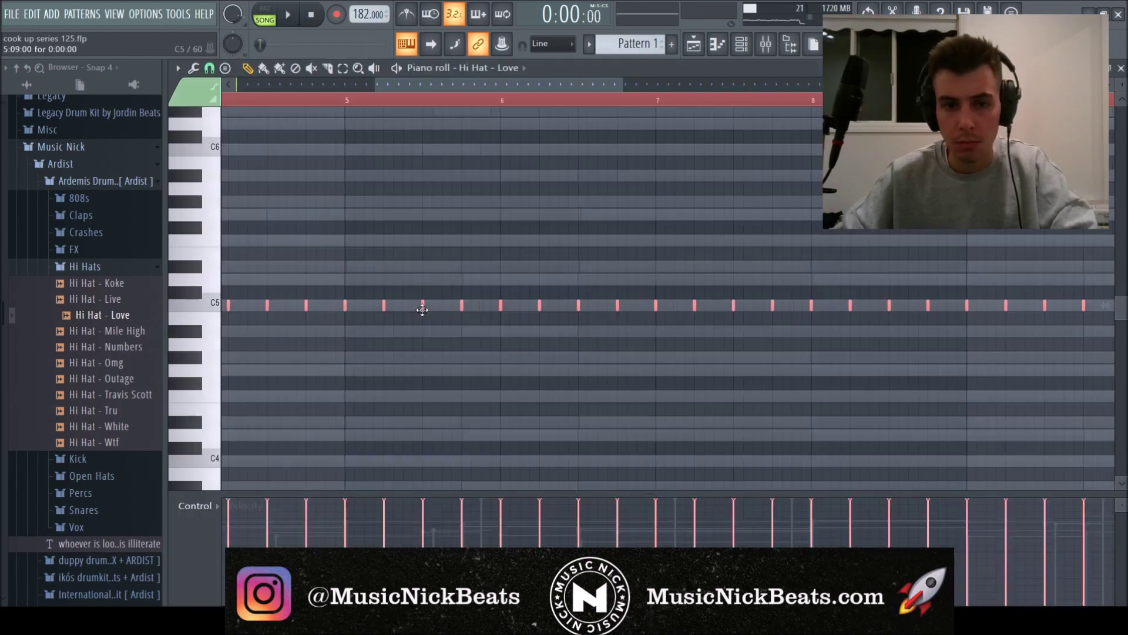
Step: Duplicate all Hi Hat - Love notes at C5 midway between the existing hits and play back the denser pattern
left_click_drag(459, 311, 444, 316, "shift")
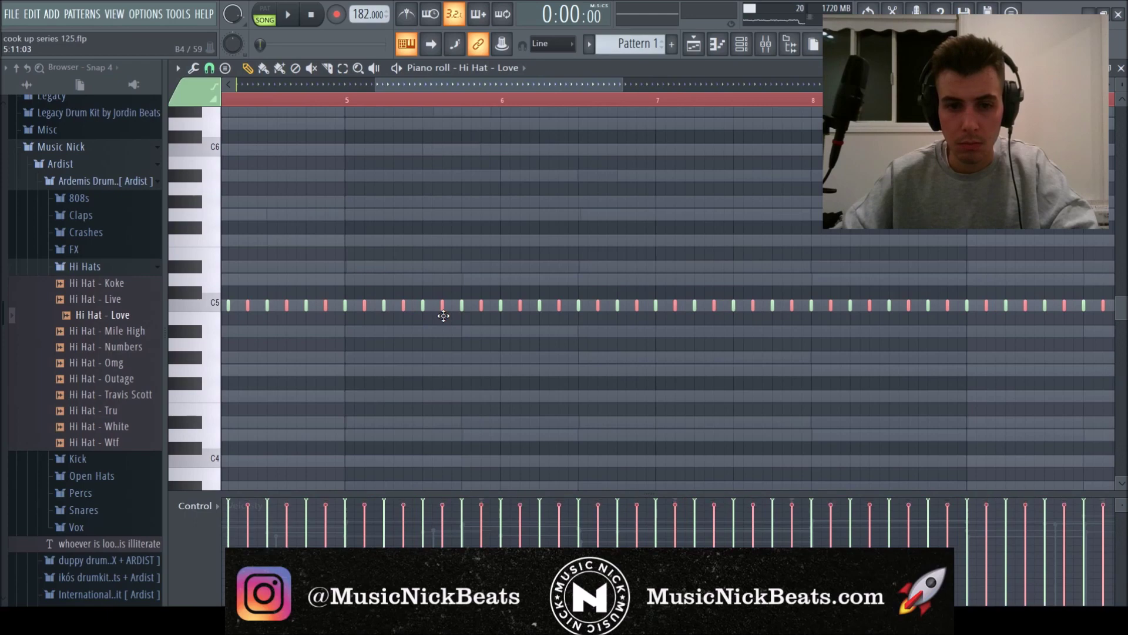
scroll(443, 316, "down", 4)
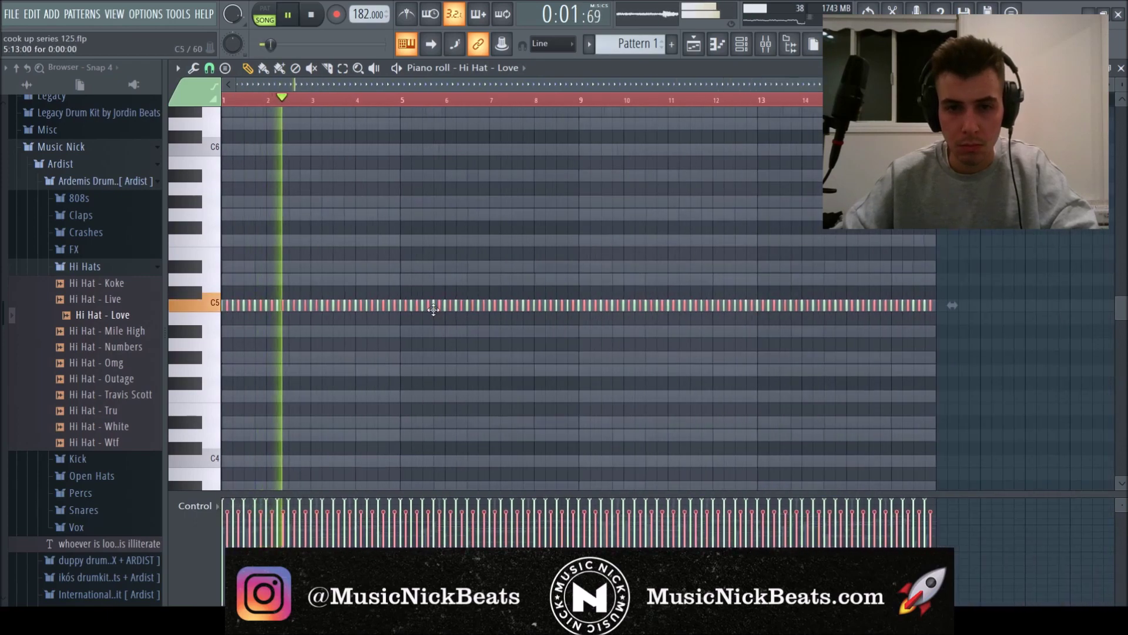
scroll(403, 335, "up", 4)
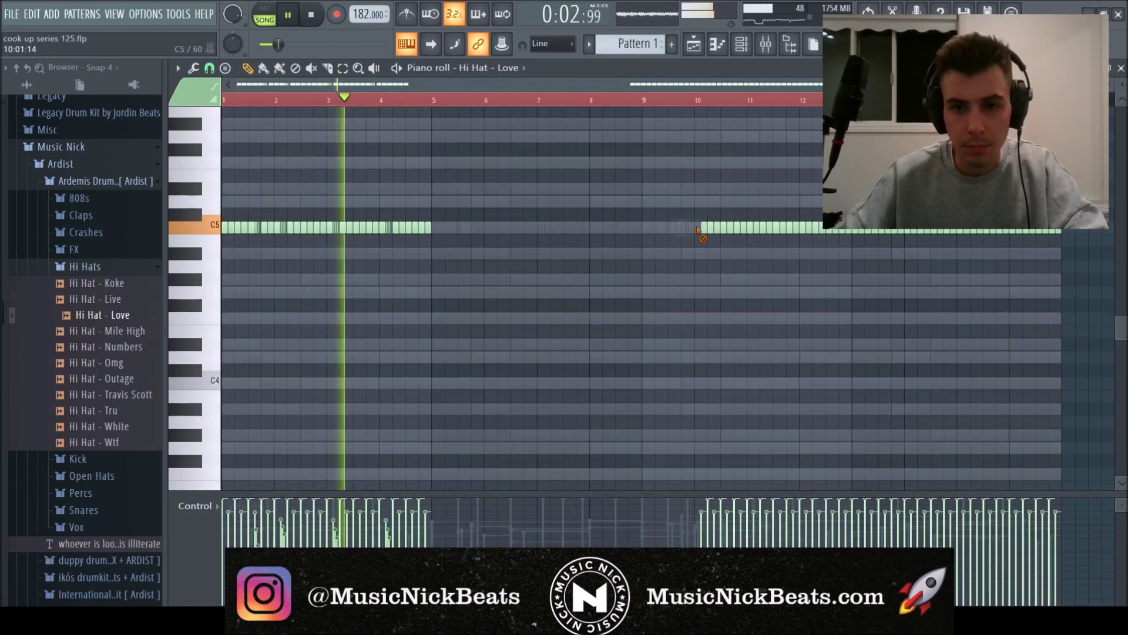
Step: Delete the remaining hi-hat notes after bar 4, repeat the four-bar pattern three times to fill sixteen bars, and play it back
right_click(758, 227)
key("space")
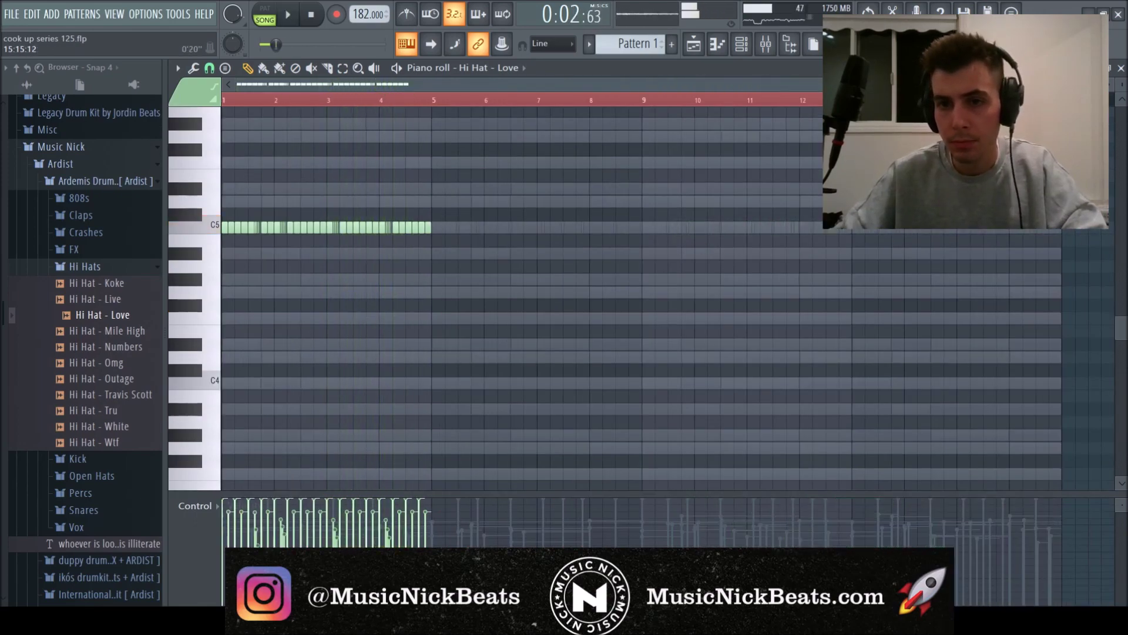
left_click_drag(223, 240, 468, 126)
key("ctrl+b")
key("ctrl+b")
key("ctrl+b")
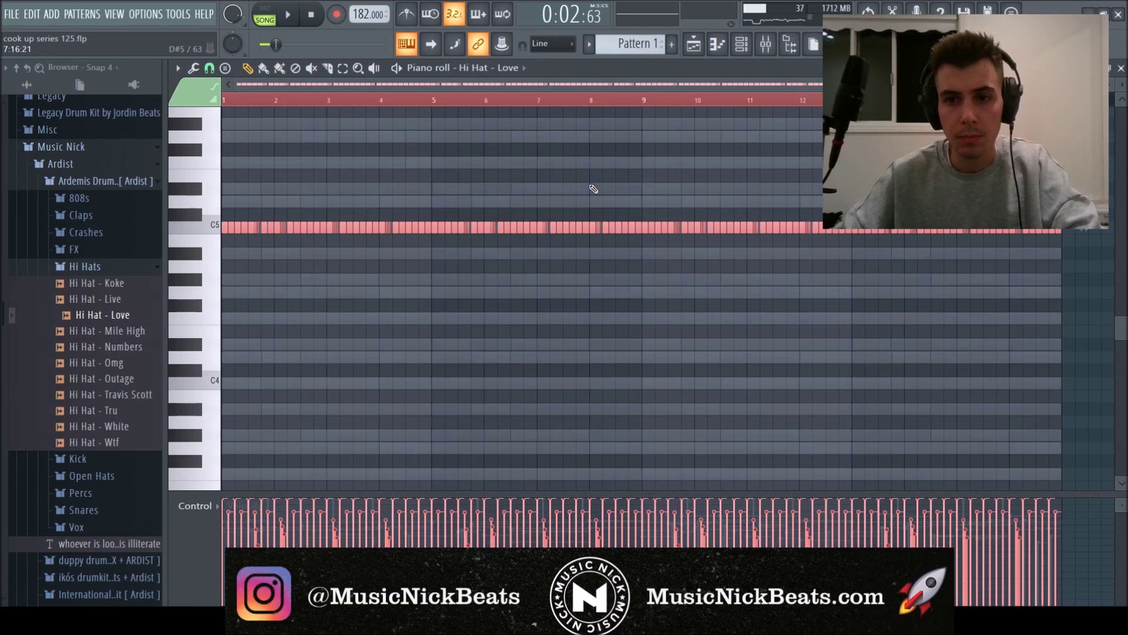
key("space")
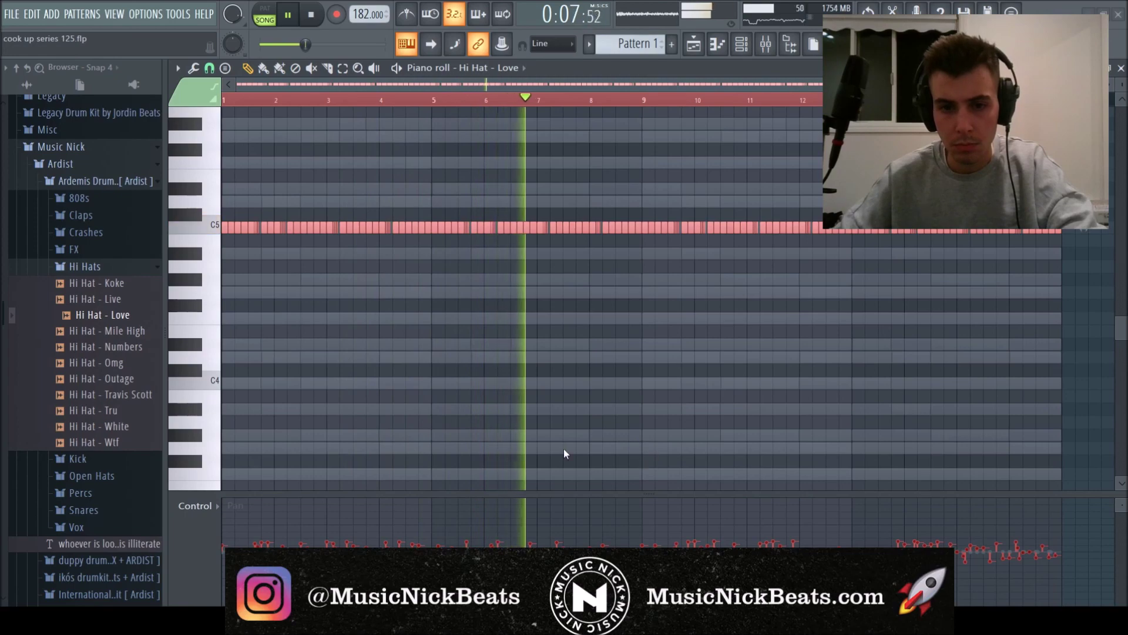
key("F7")
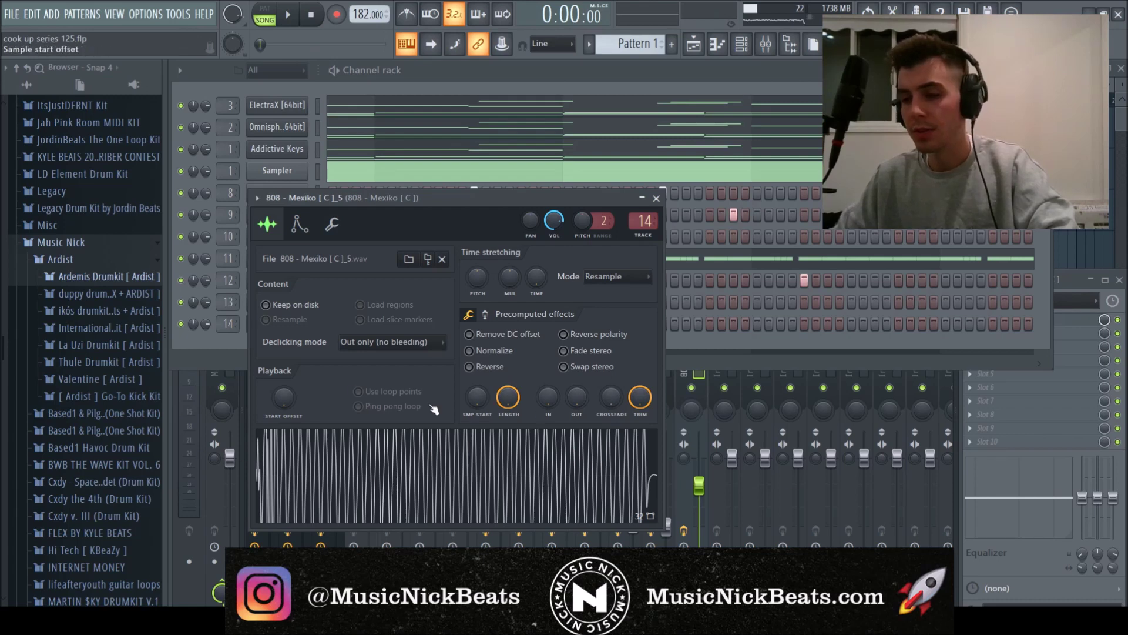
Step: Apply a fade-out to the 808 - Mexiko [ C ] sample, audition it before and after, and check its miscellaneous channel settings
left_click(437, 493)
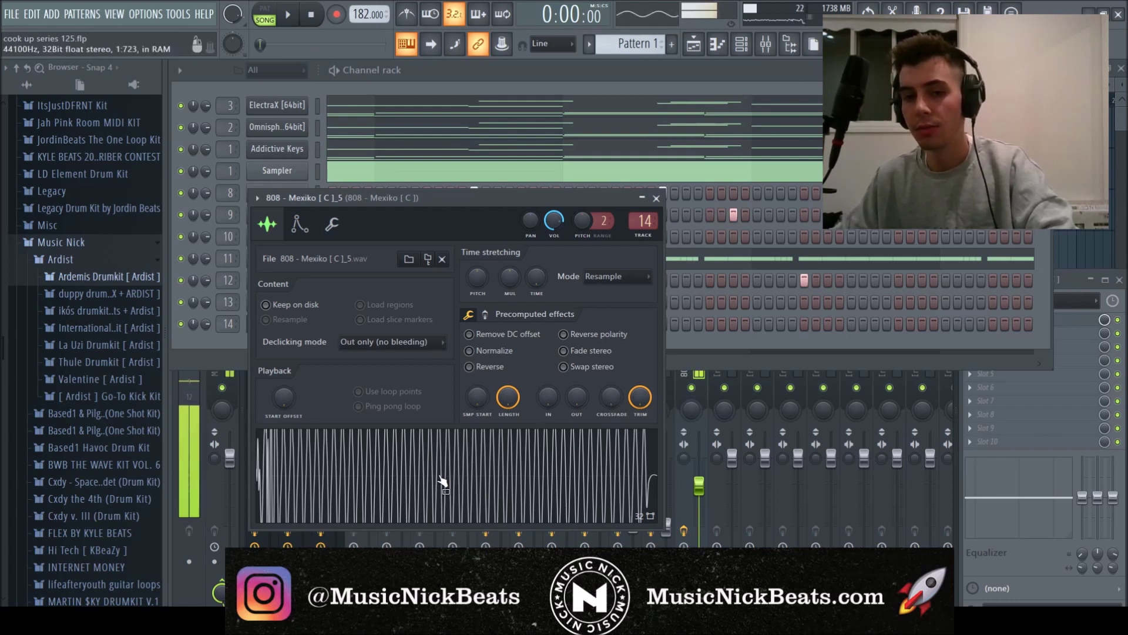
left_click_drag(587, 386, 581, 459)
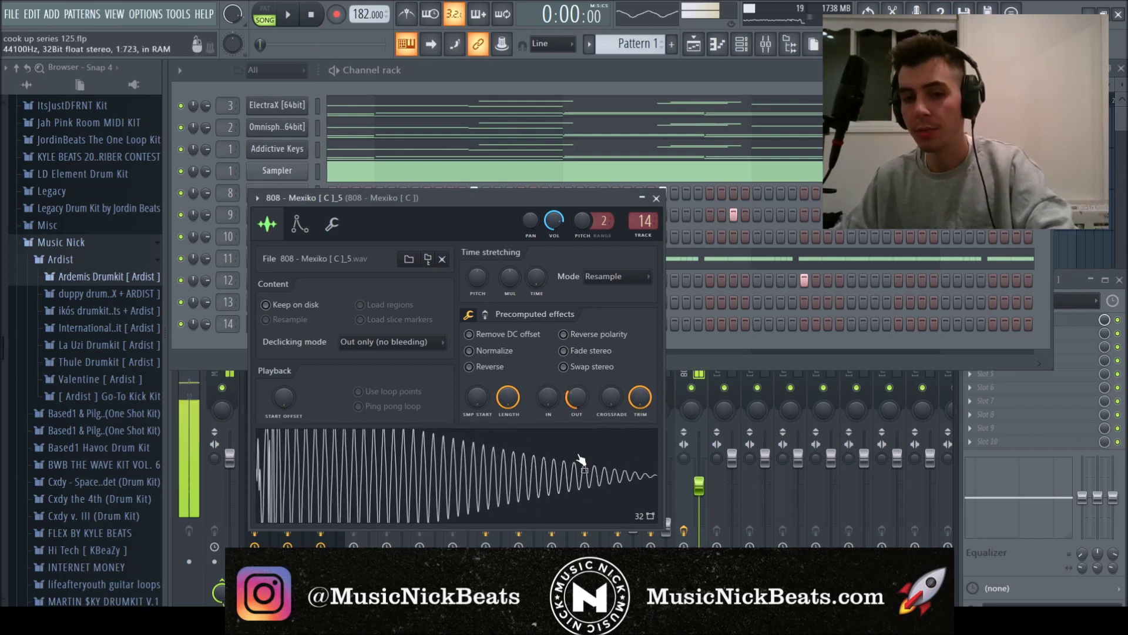
left_click(582, 464)
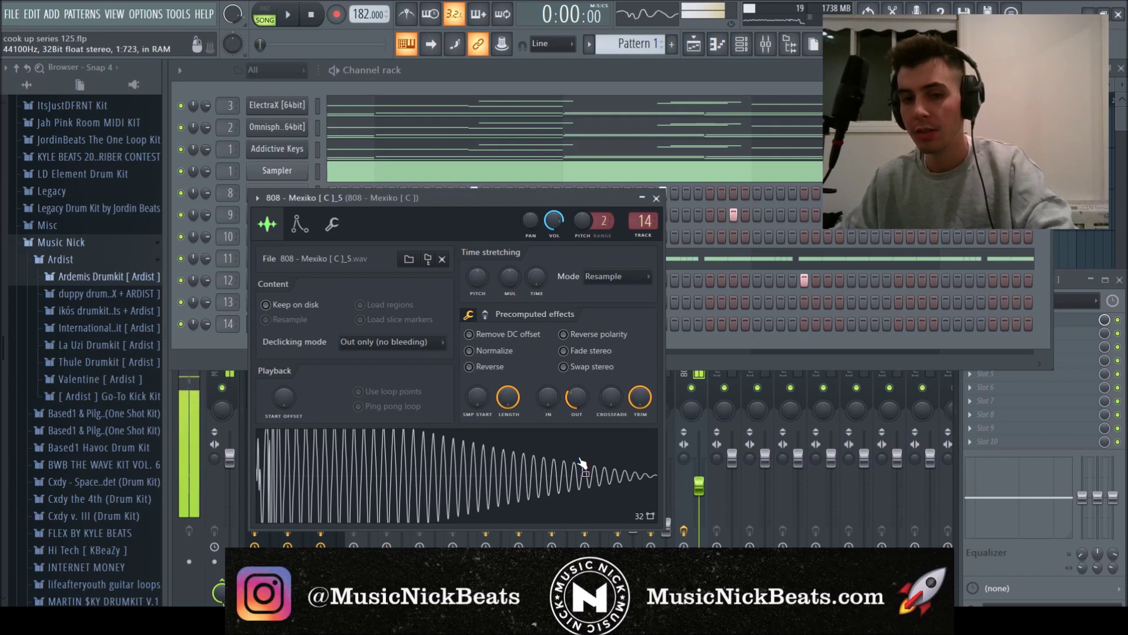
left_click(333, 225)
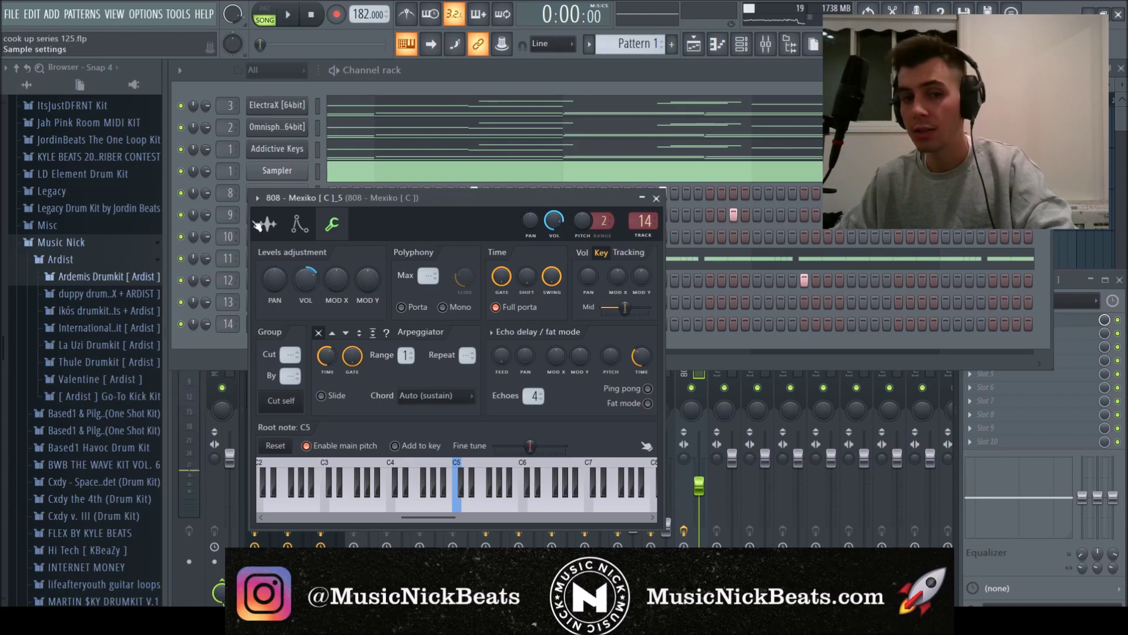
left_click(267, 224)
left_click(657, 198)
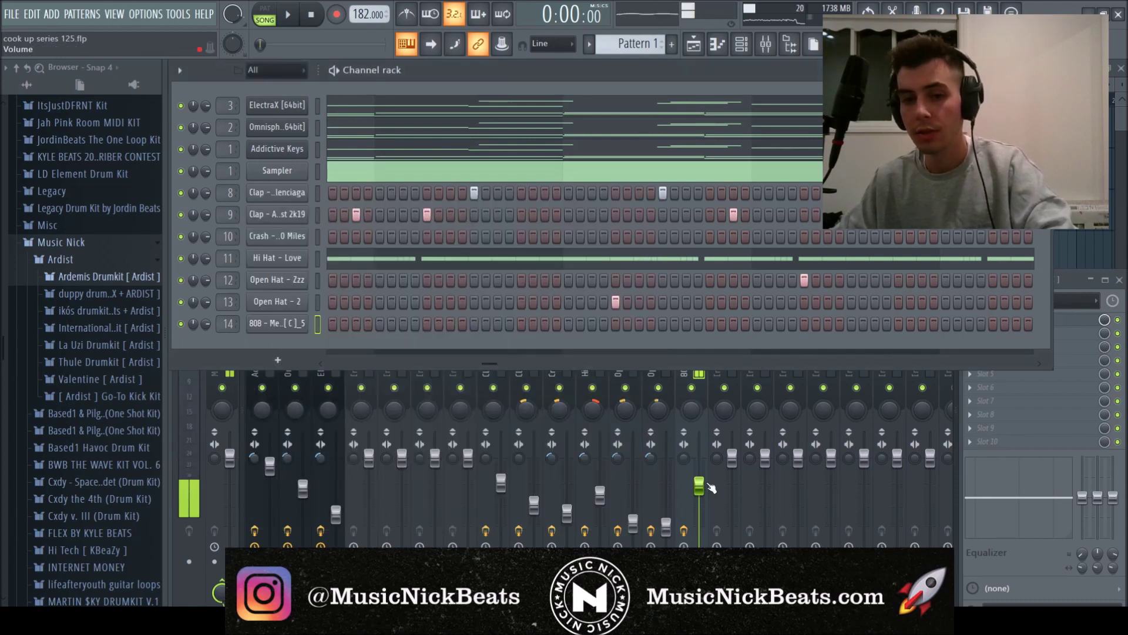
Step: Solo the Addictive Keys mixer track, open its melody in the piano roll and start playback
left_click(457, 156)
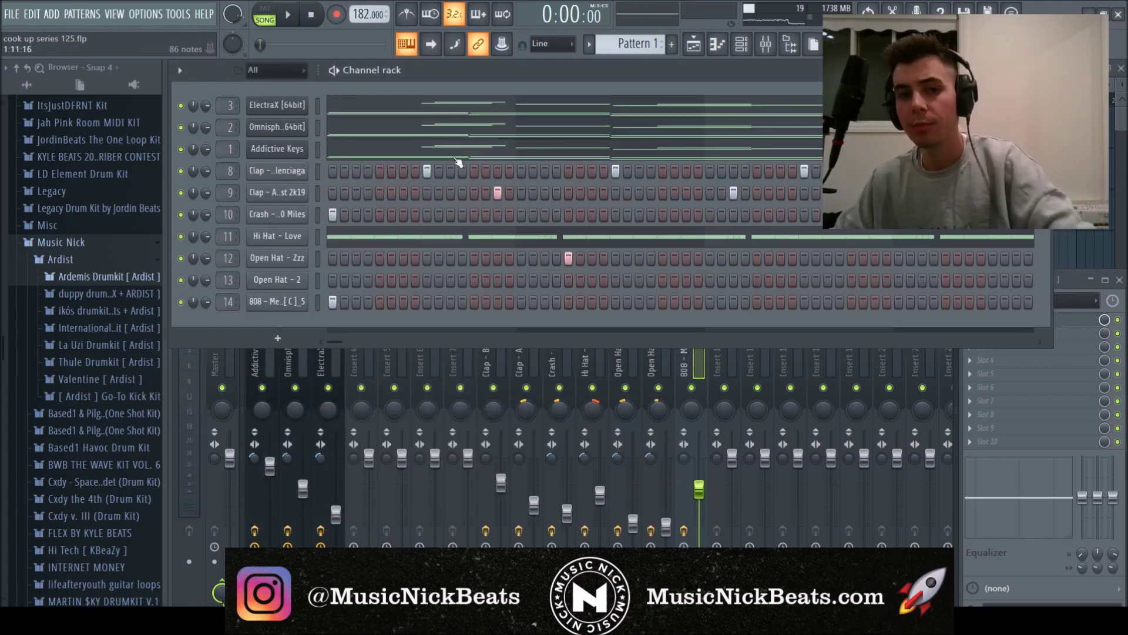
left_click(264, 390)
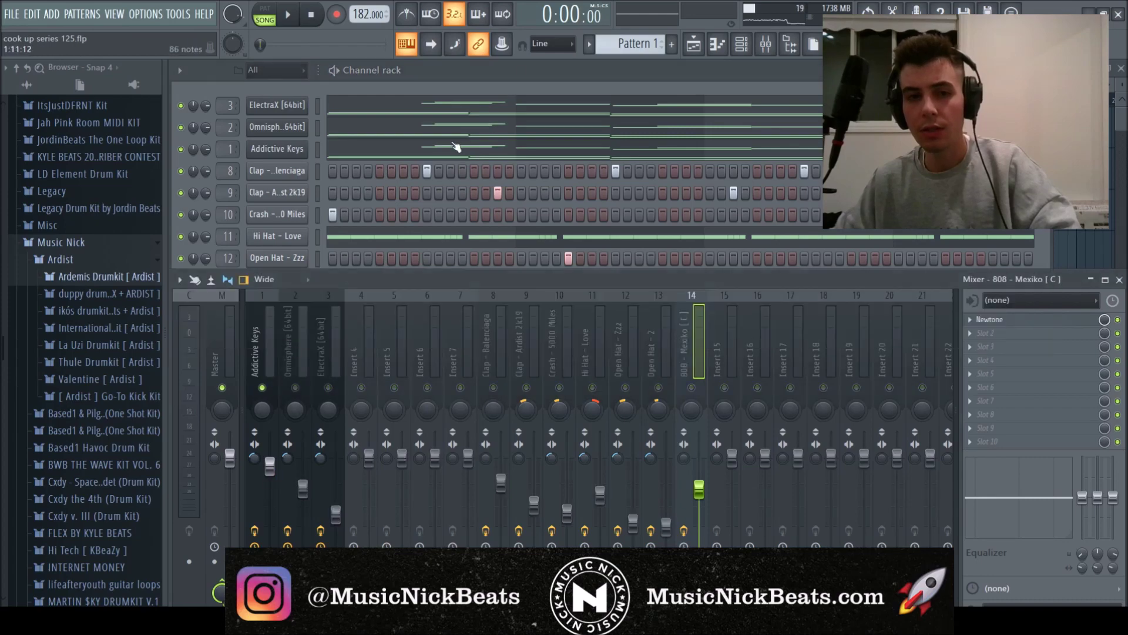
left_click(517, 69)
left_click(445, 153)
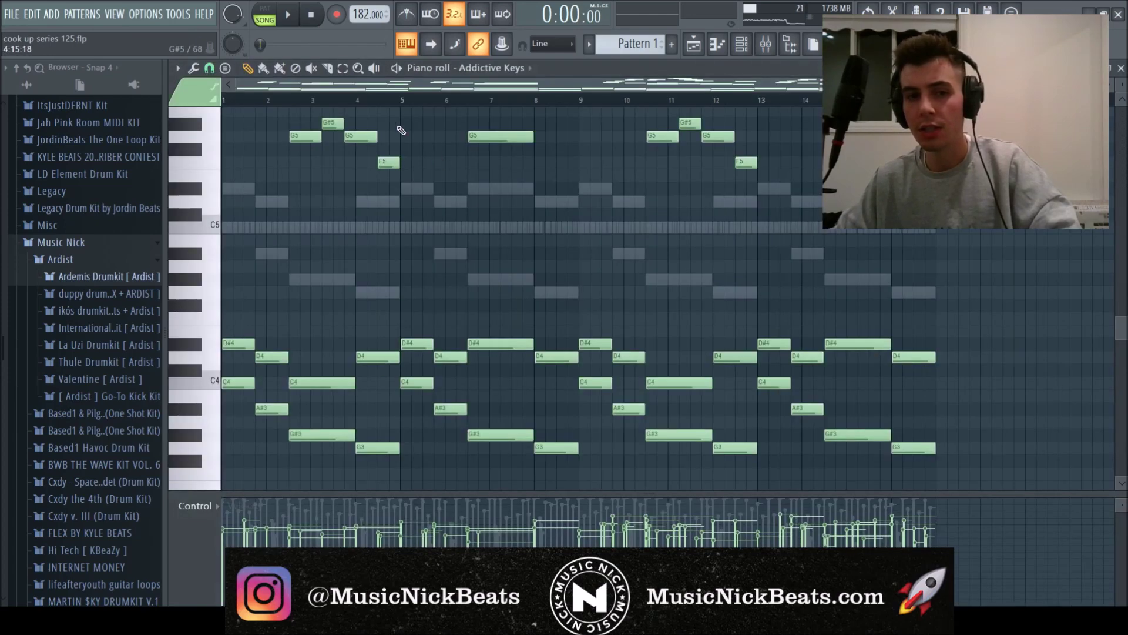
left_click(295, 17)
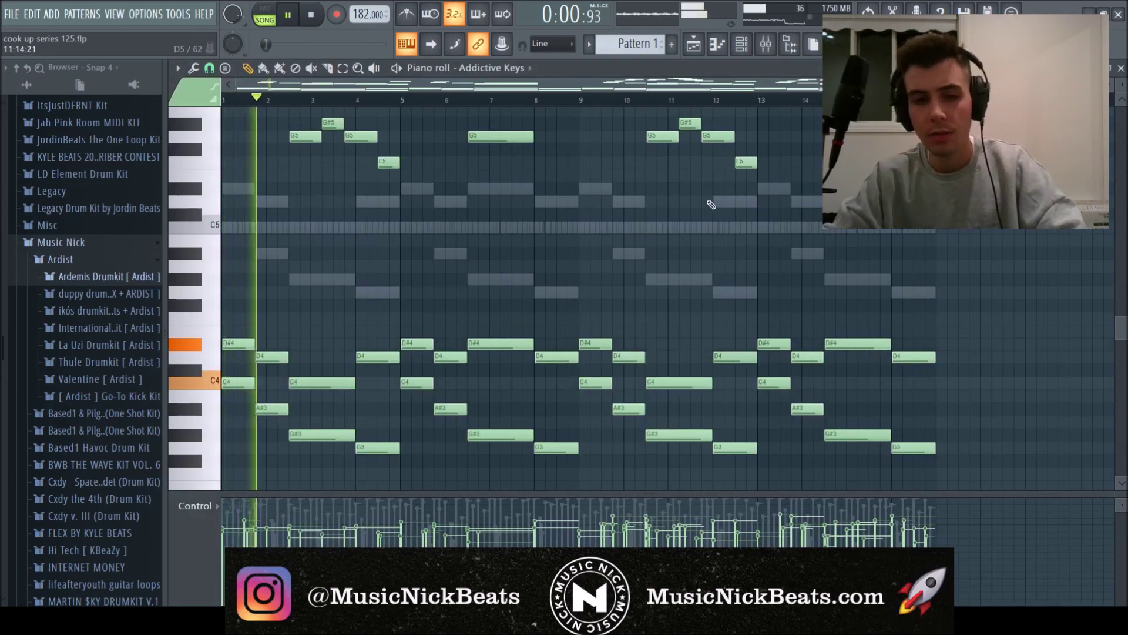
Step: Transpose the whole Addictive Keys melody up three semitones and play it back
key("Up")
key("Up")
key("Up")
key("space")
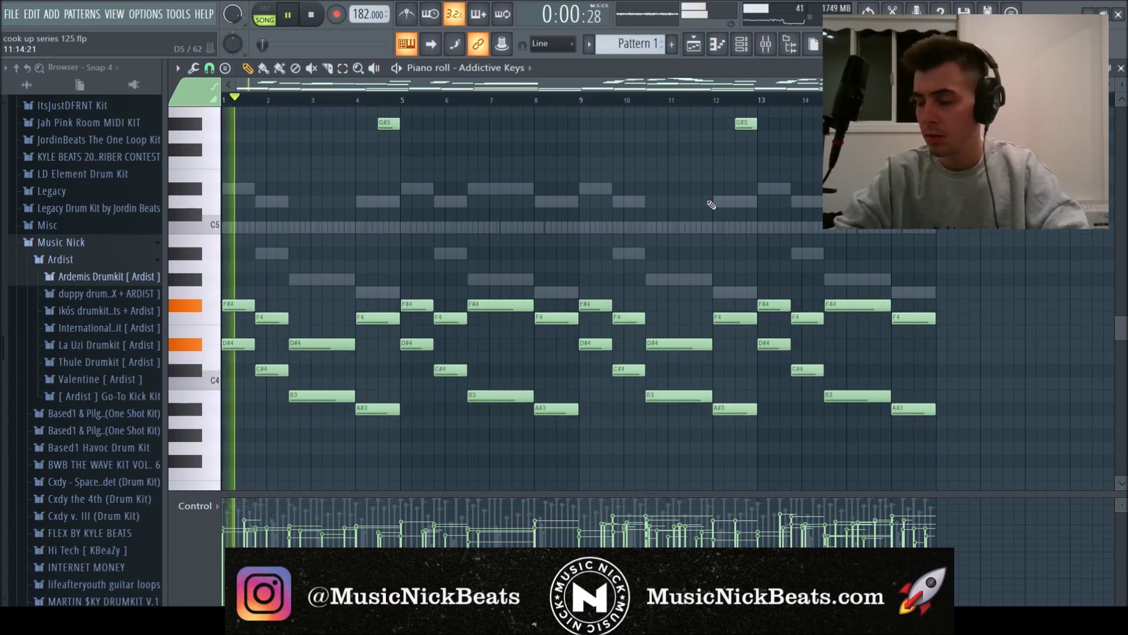
Step: Transpose the Addictive Keys melody down one semitone and play it back
key("Down")
key("space")
key("space")
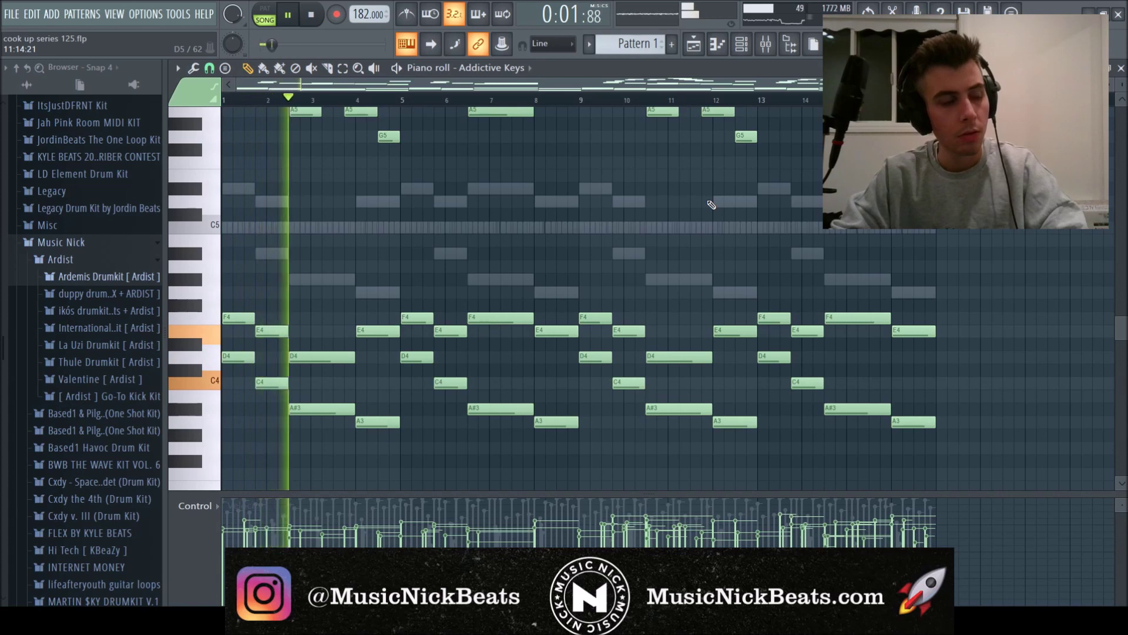
Step: Transpose the Addictive Keys melody down four more semitones and play it back
key("space")
key("Down")
key("Down")
key("Down")
key("Down")
key("space")
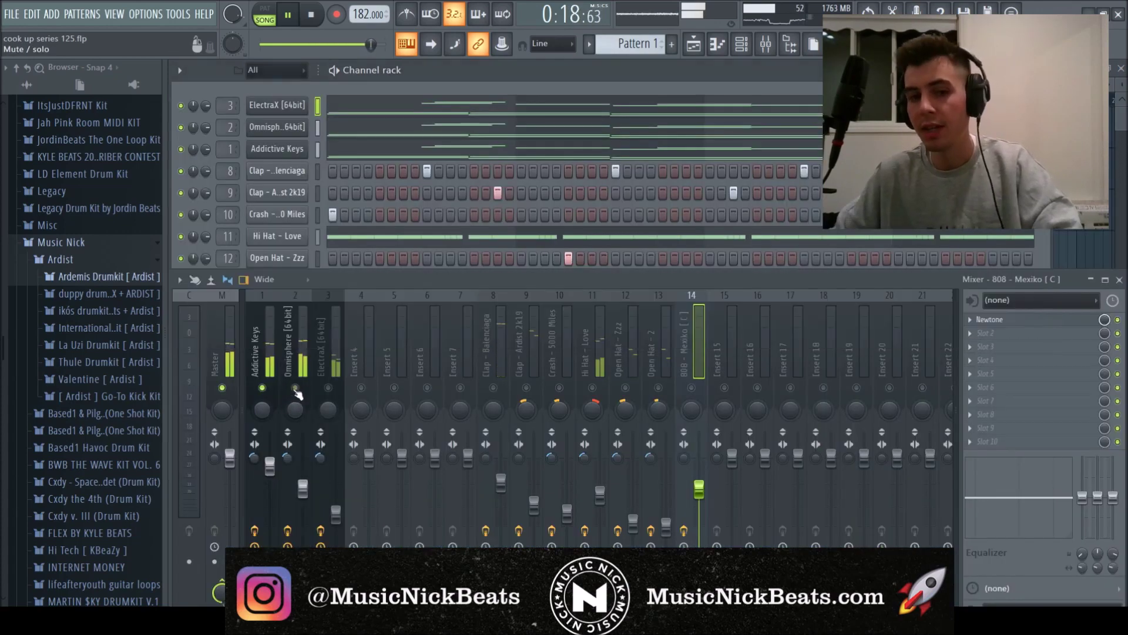
Step: Unmute the ElectraX mixer track and raise its volume slightly
left_click(328, 387)
left_click(335, 512)
left_click_drag(336, 511, 335, 506)
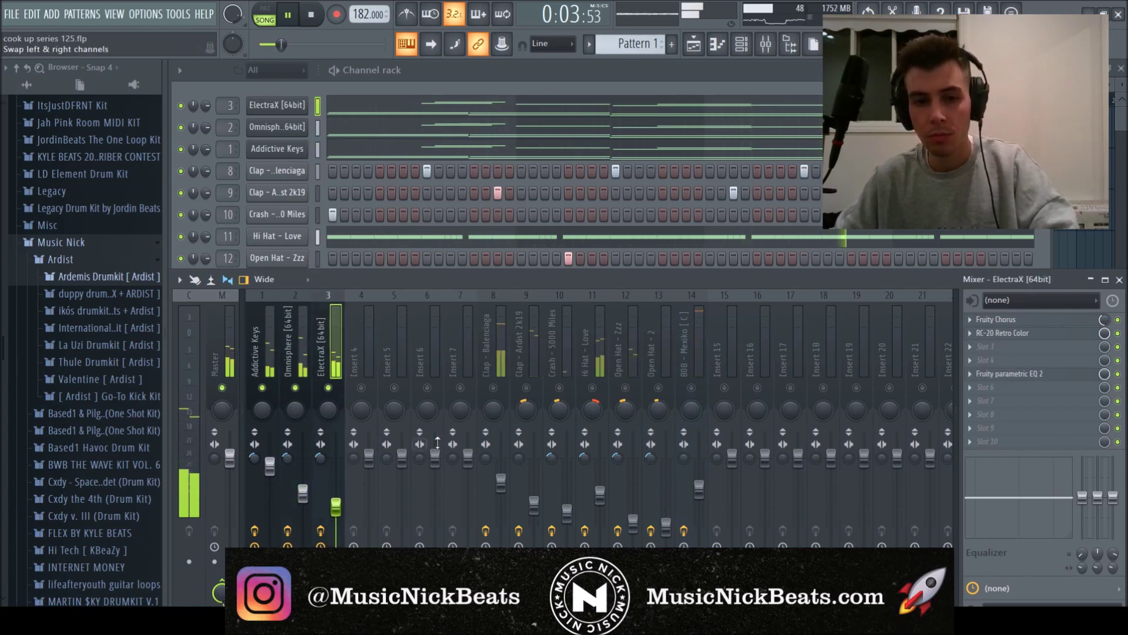
Step: Unmute the clap, crash, hi-hat, open hat and 808 mixer tracks to hear the full mix
left_click(493, 388)
left_click(526, 388)
left_click(501, 482)
left_click(593, 388)
left_click(691, 388)
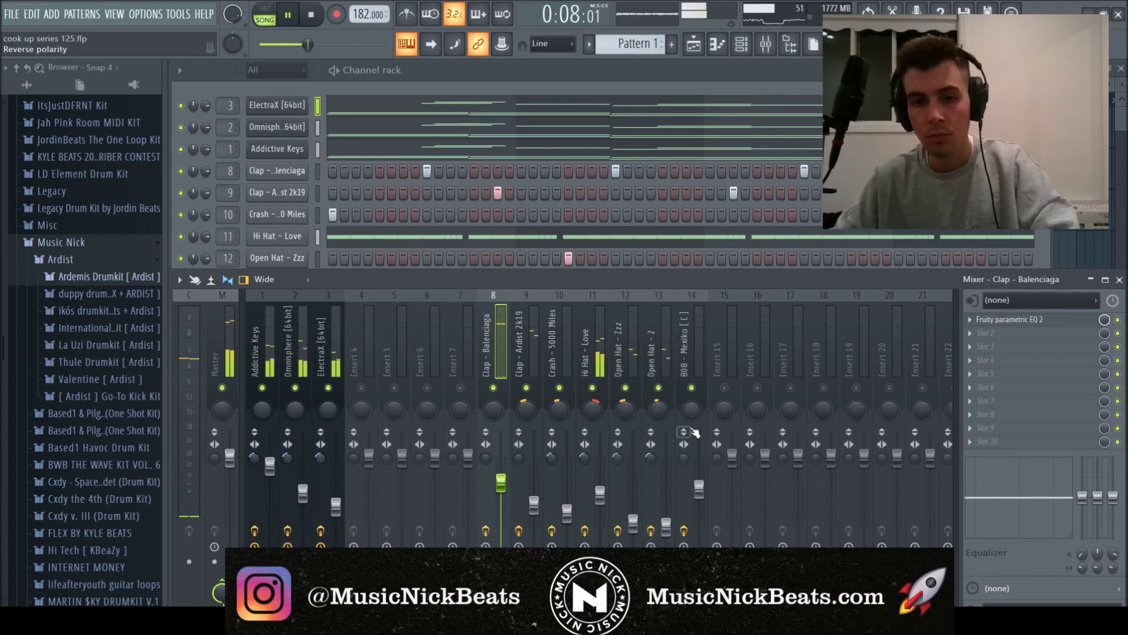
Step: Open the 808 notes in the piano roll and duplicate the four-bar pattern into bars 5 to 8
left_click(455, 69)
key("F7")
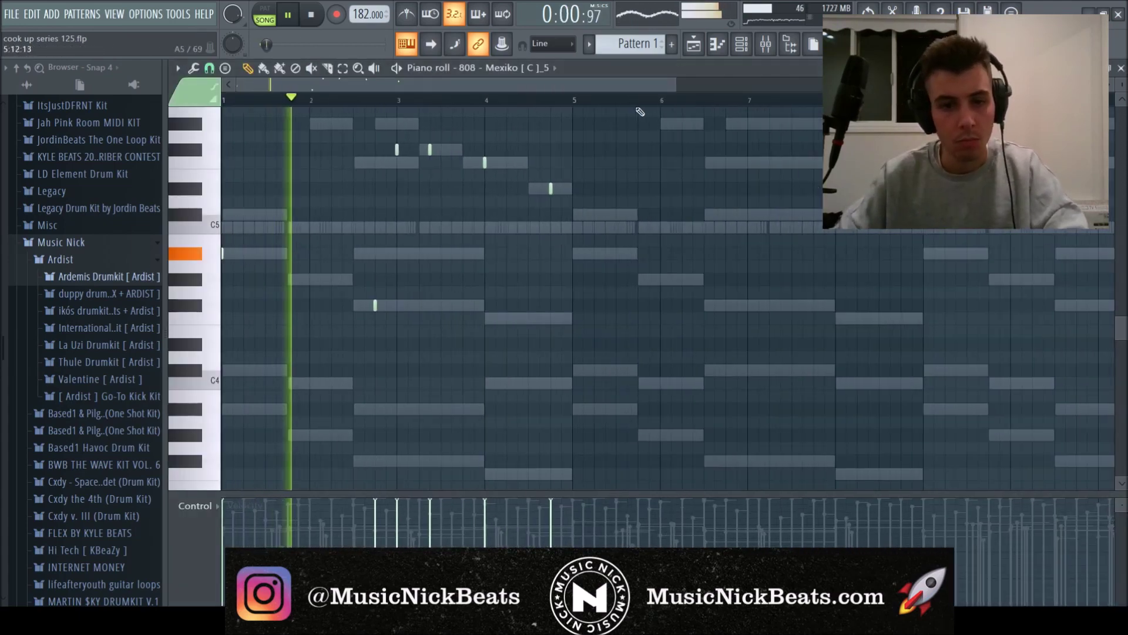
key("ctrl+a")
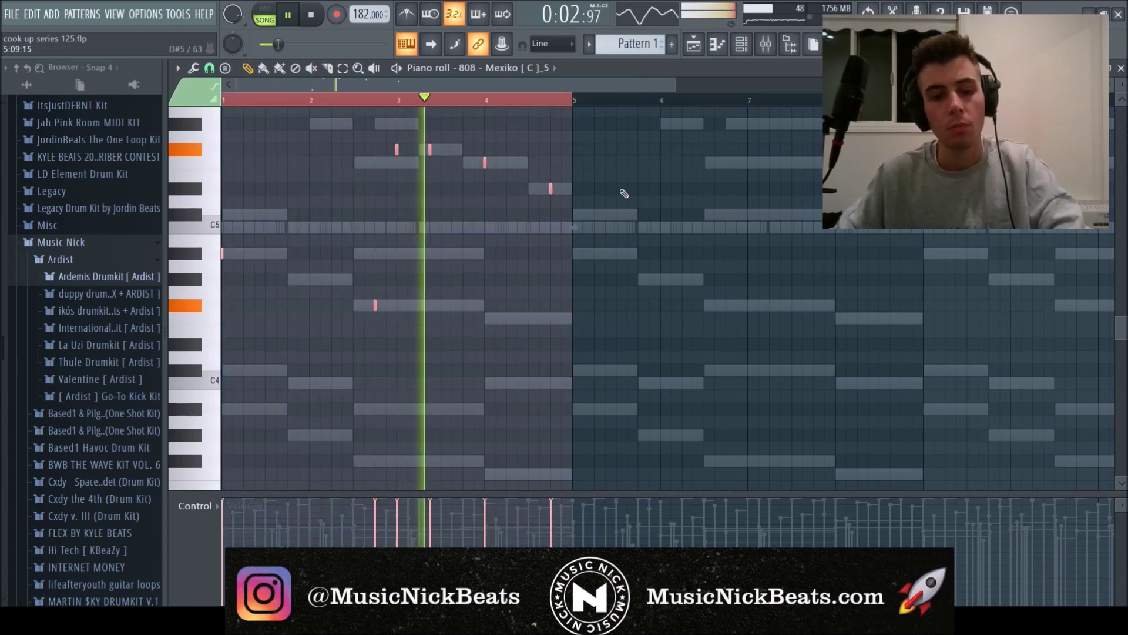
key("ctrl+b")
Step: Rework the duplicated 808 notes around bar 7, add another F#5 hit near the bar's end and play it back
left_click_drag(794, 165, 739, 146)
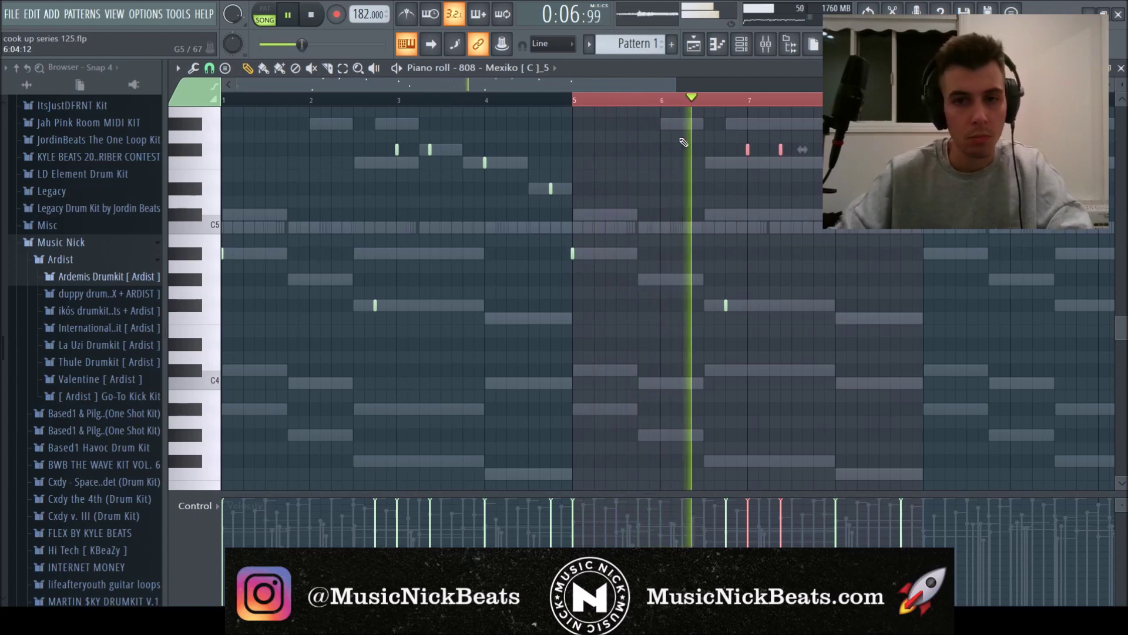
left_click(668, 193)
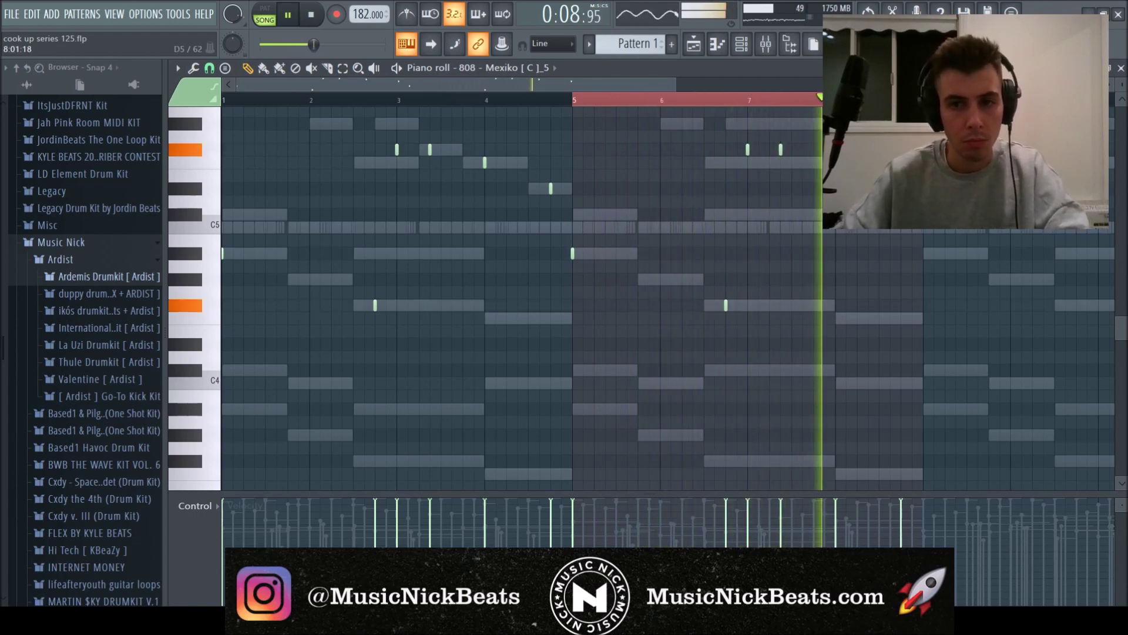
key("space")
left_click(747, 101)
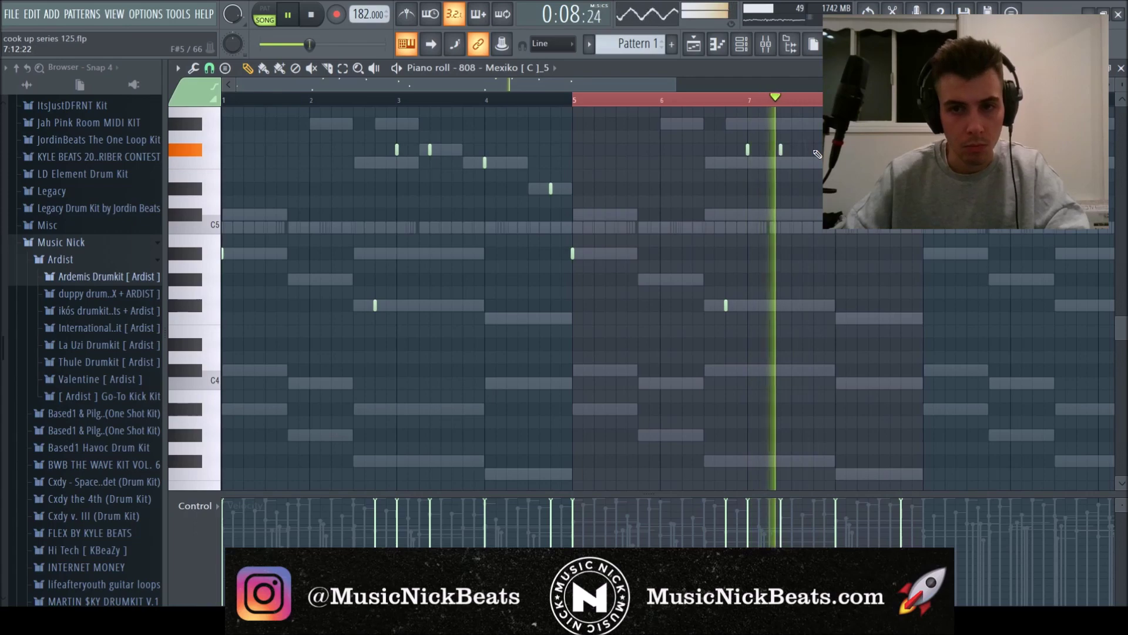
left_click(814, 150)
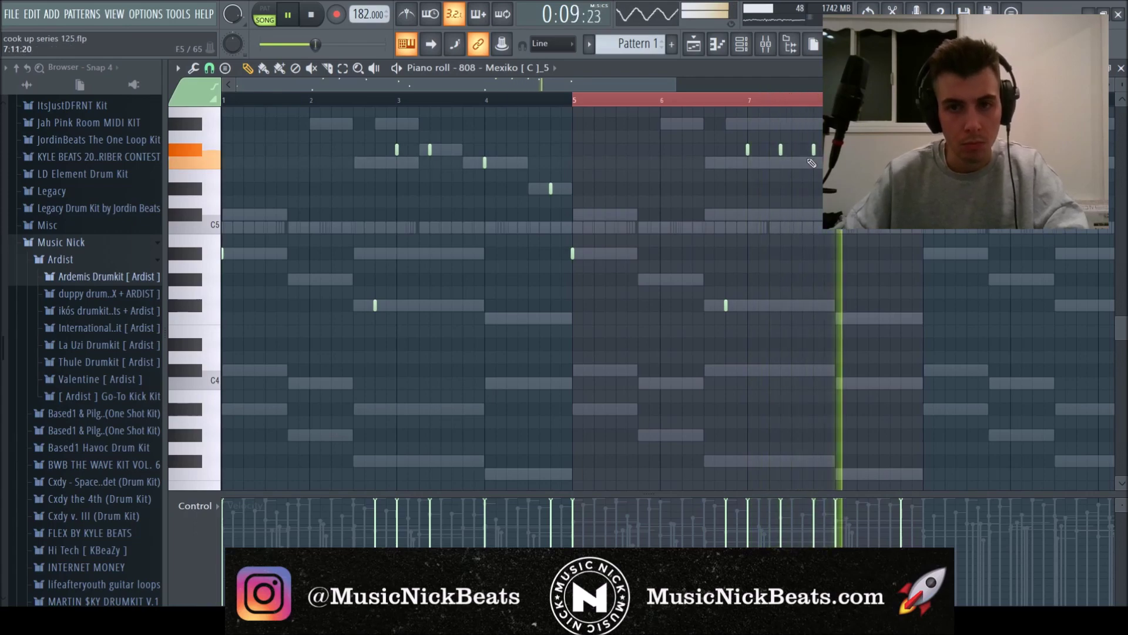
Step: Open the Kick [ Rack ] pattern in the piano roll and adjust its note velocities
key("F7")
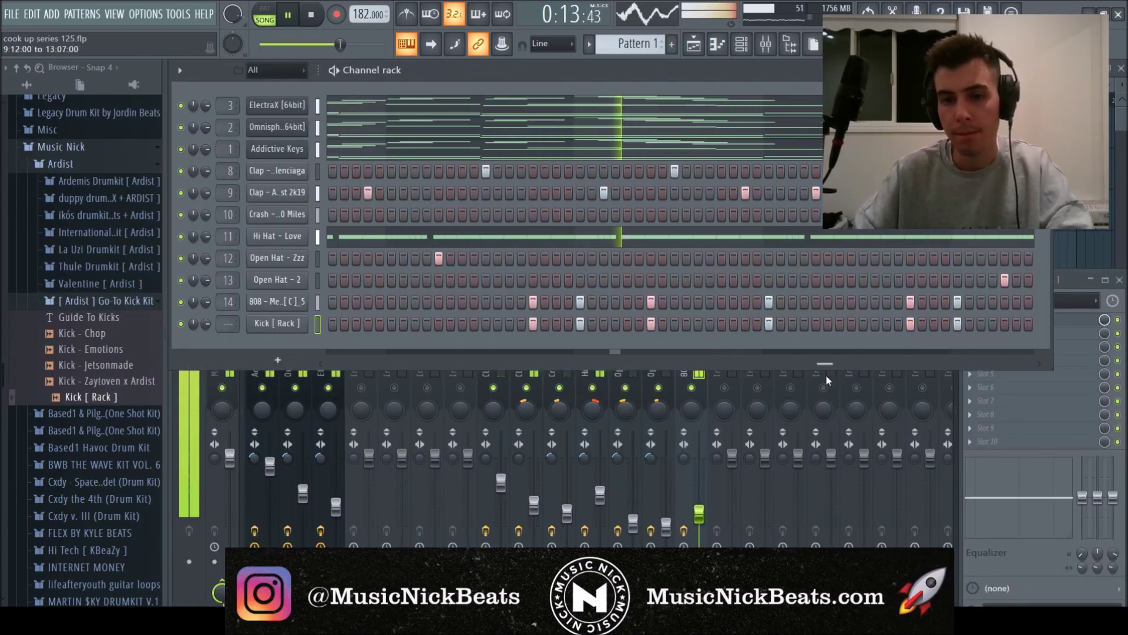
key("F7")
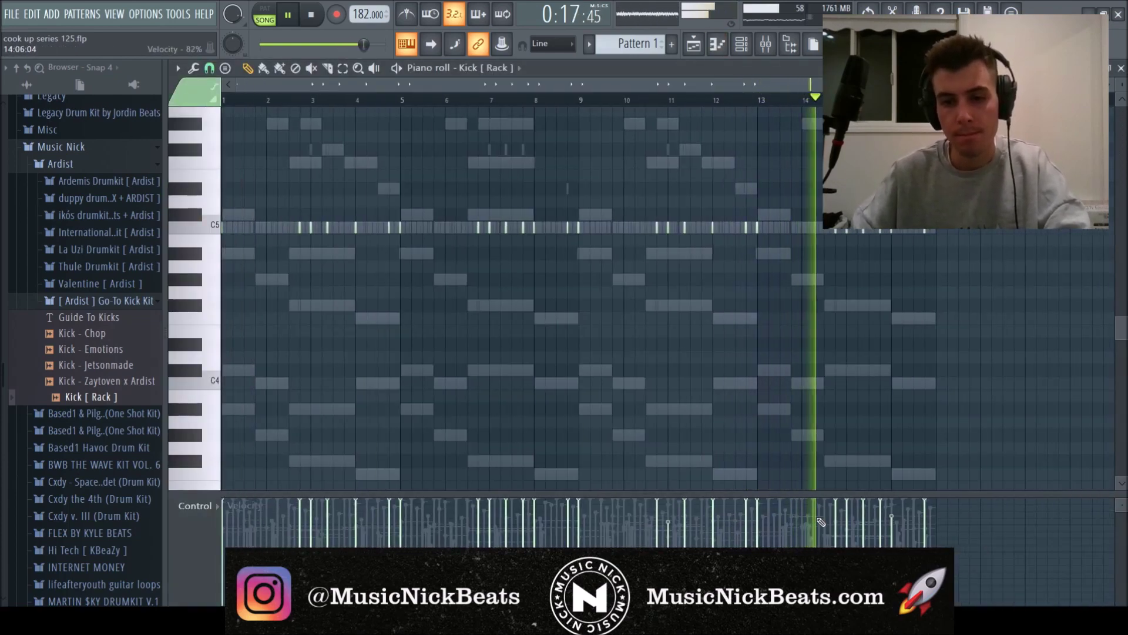
left_click_drag(887, 493, 888, 408)
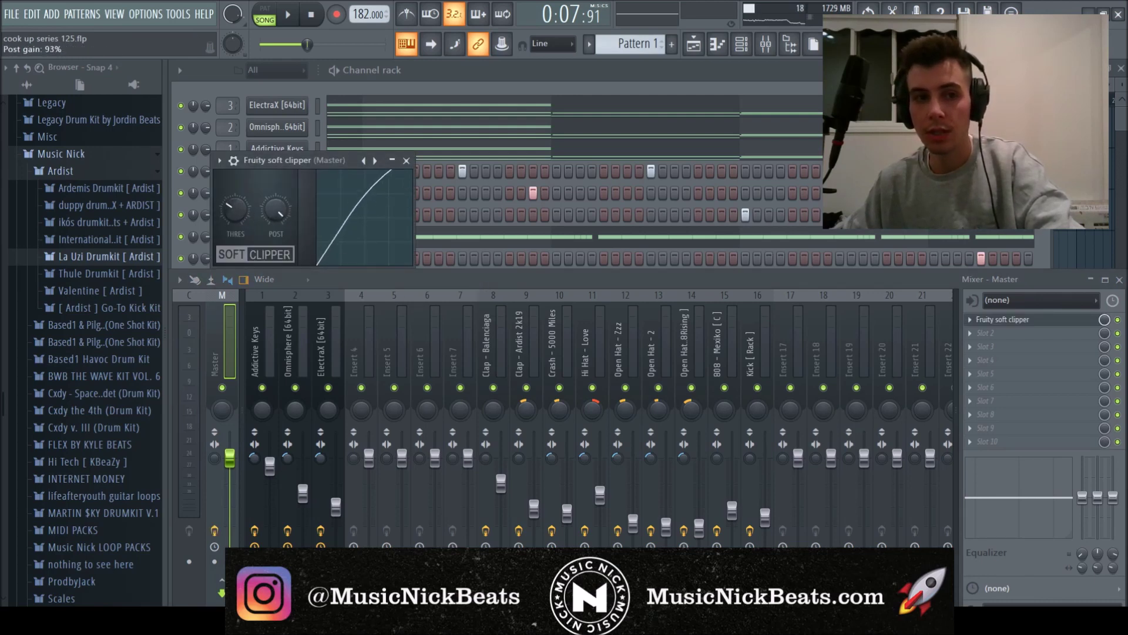
Step: Close the master's soft clipper, solo the Addictive Keys mixer track during playback and check its level
left_click(406, 161)
right_click(272, 388)
key("space")
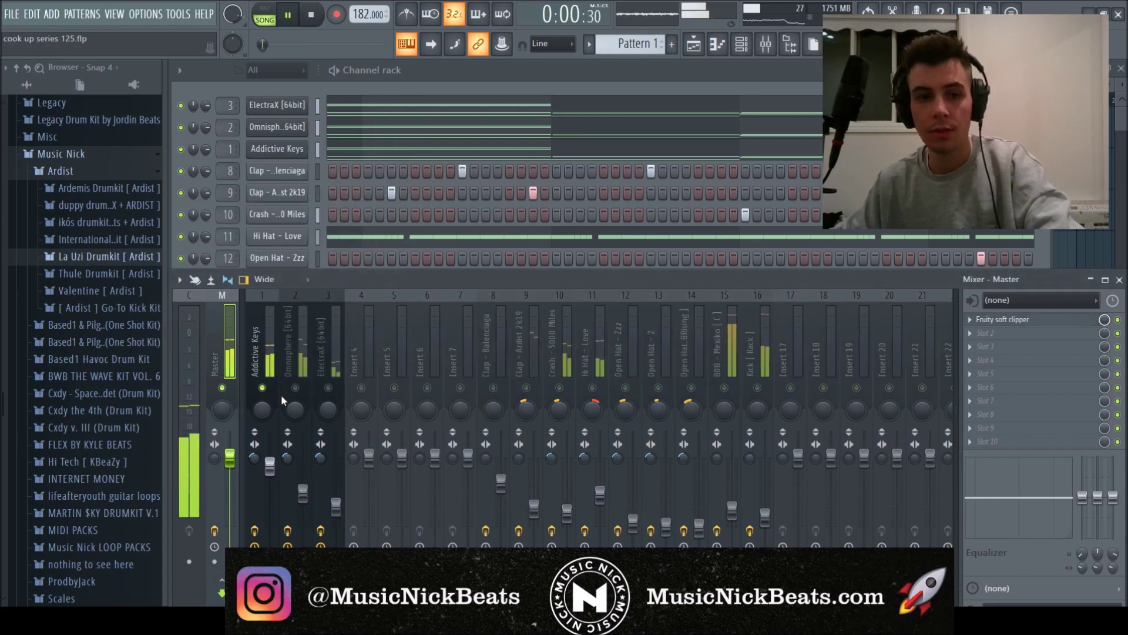
left_click(270, 464)
Step: Bring in the Omnisphere and ElectraX tracks and balance the volumes of the three melody layers
left_click(295, 388)
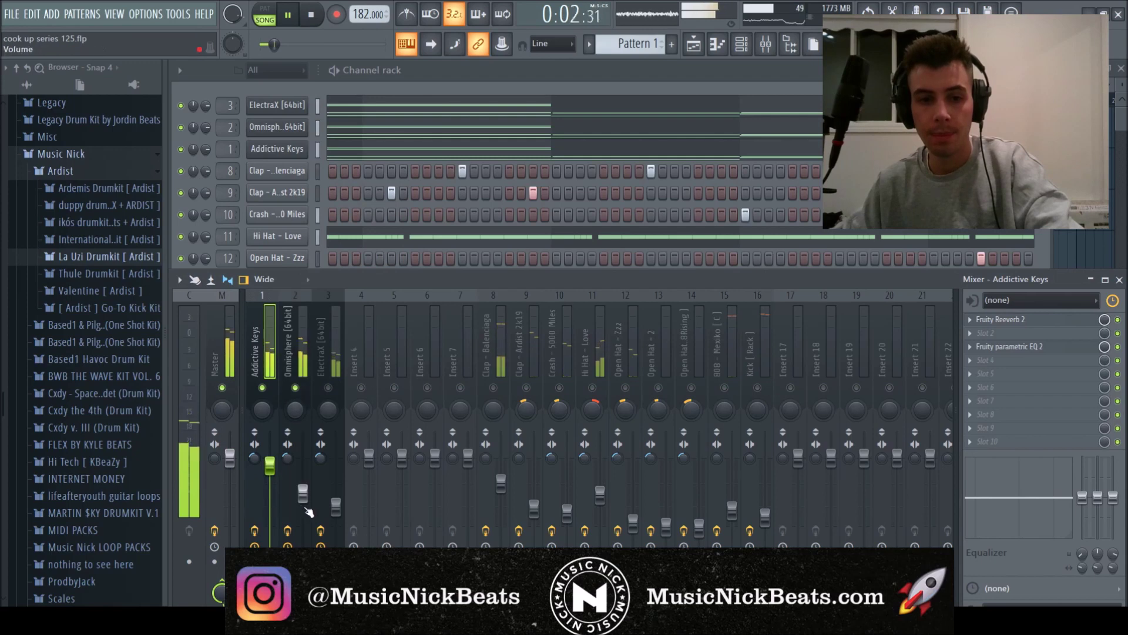
left_click(303, 494)
left_click(270, 464)
left_click(302, 498)
left_click(328, 388)
left_click(336, 507)
left_click_drag(305, 498, 303, 489)
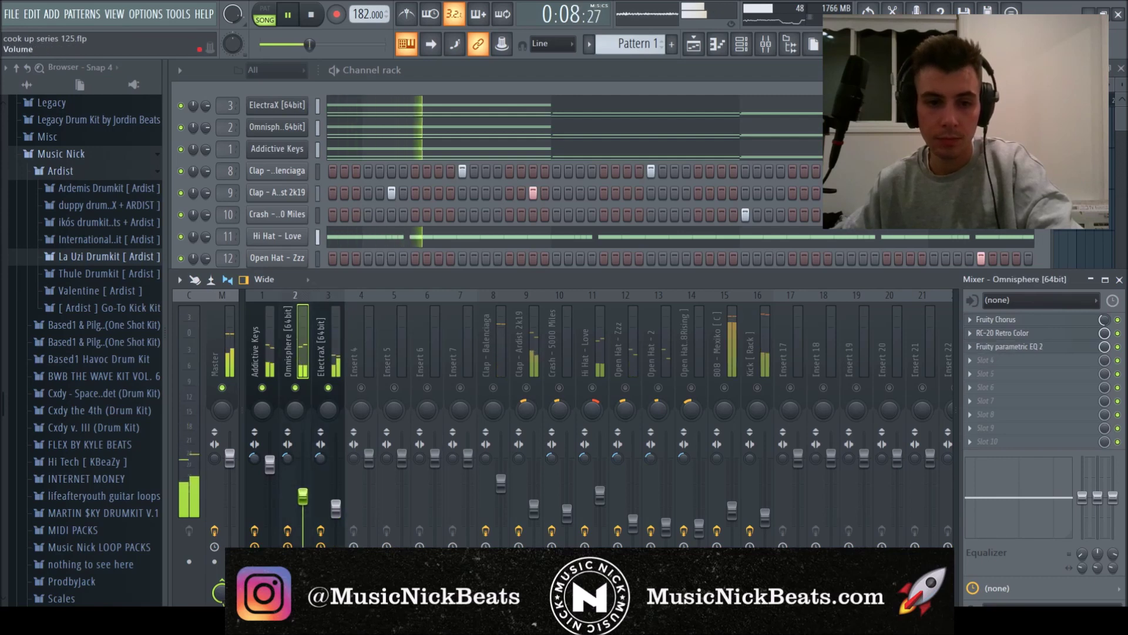
Step: Solo the Omnisphere track and lower the high cut slightly in its Fruity parametric EQ 2
left_click(295, 388)
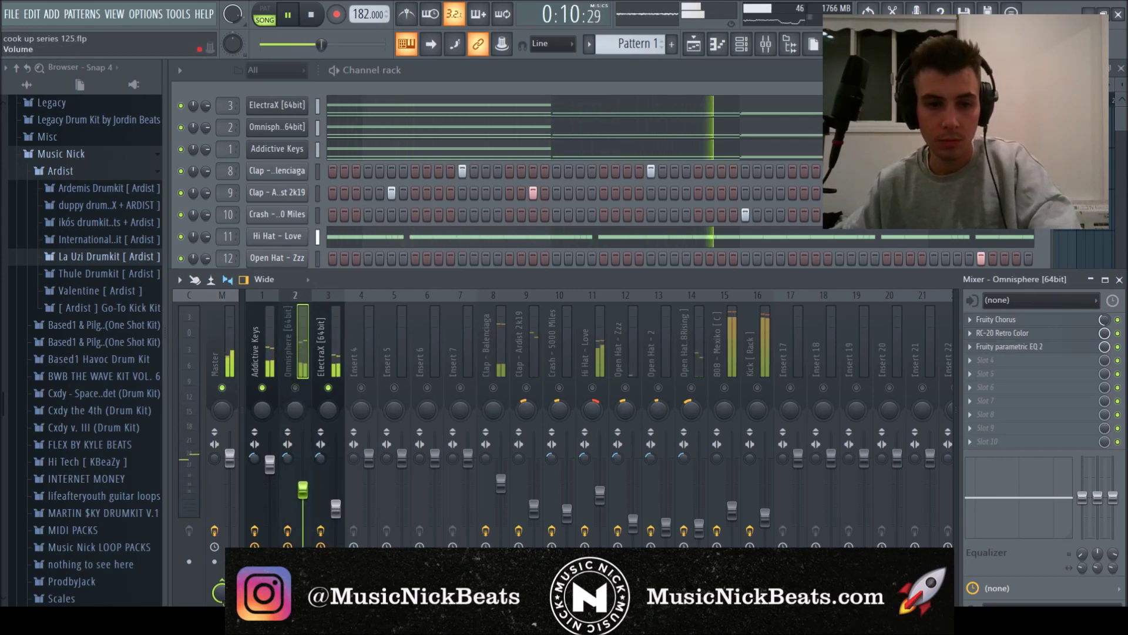
left_click(295, 388)
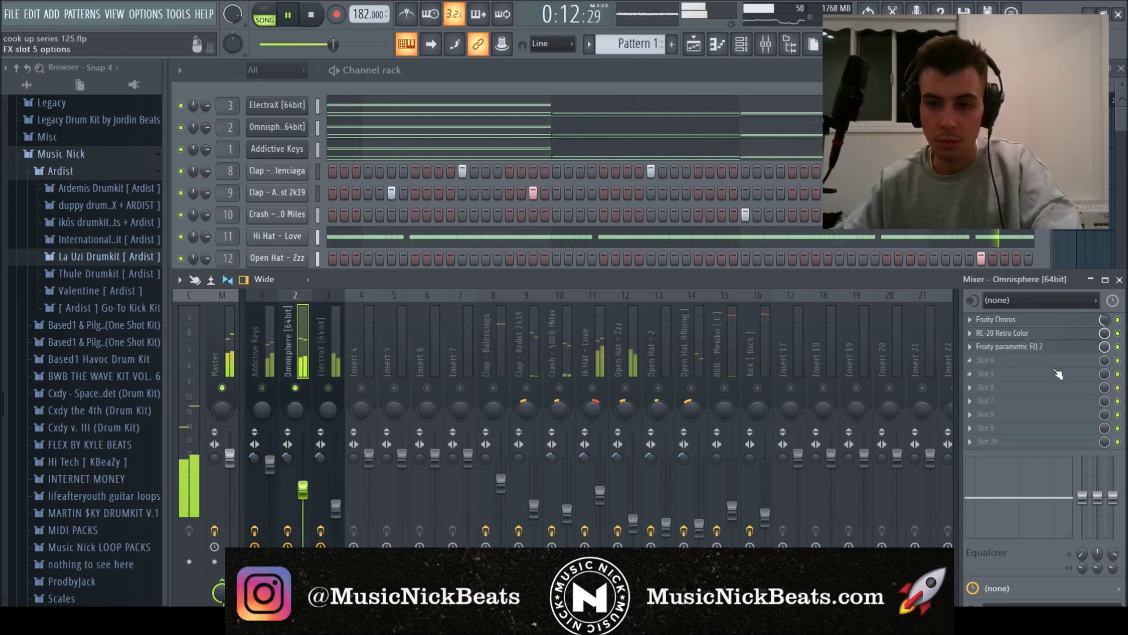
left_click(1009, 346)
left_click_drag(461, 251, 456, 252)
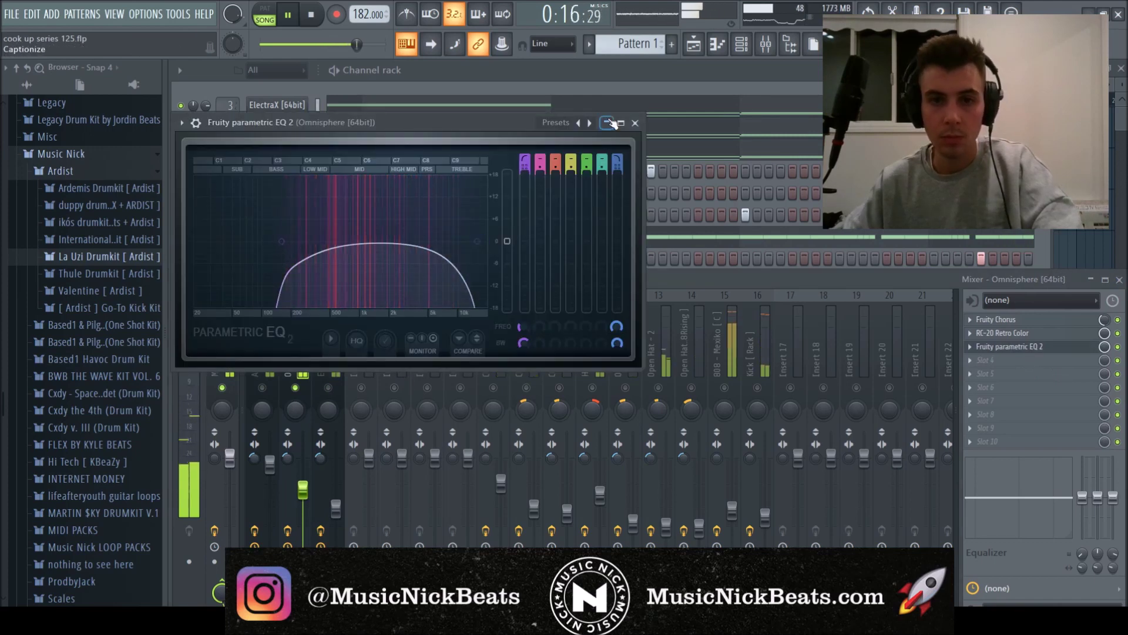
left_click(608, 122)
Step: Unmute the Addictive Keys and ElectraX tracks alongside Omnisphere and fine-tune the melody levels
left_click(262, 388)
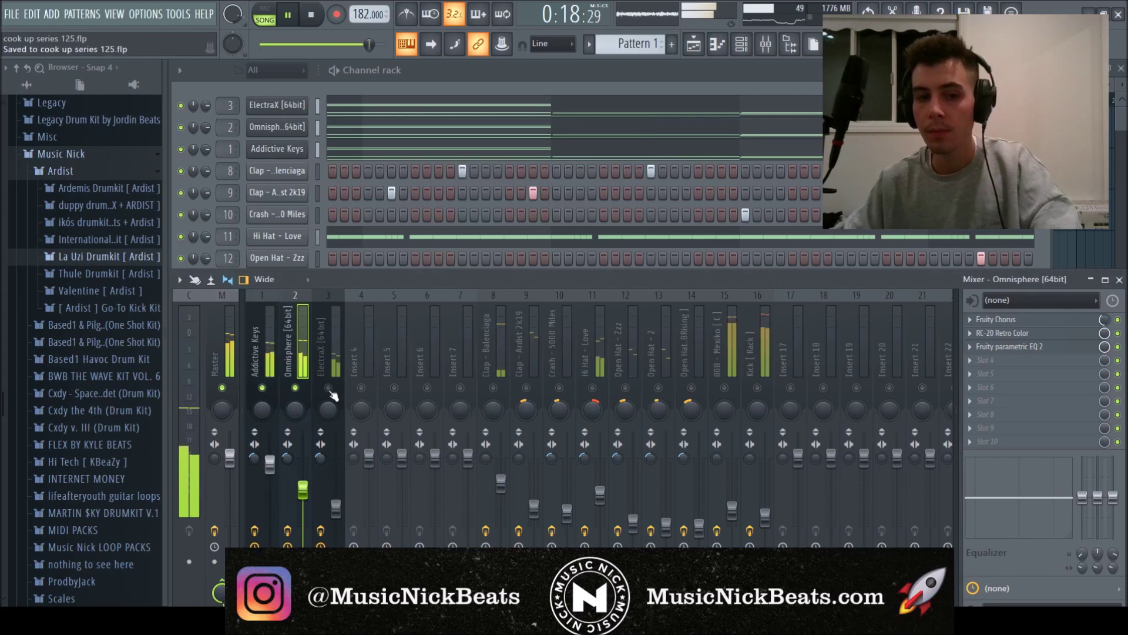
key("Left")
key("Right")
key("Right")
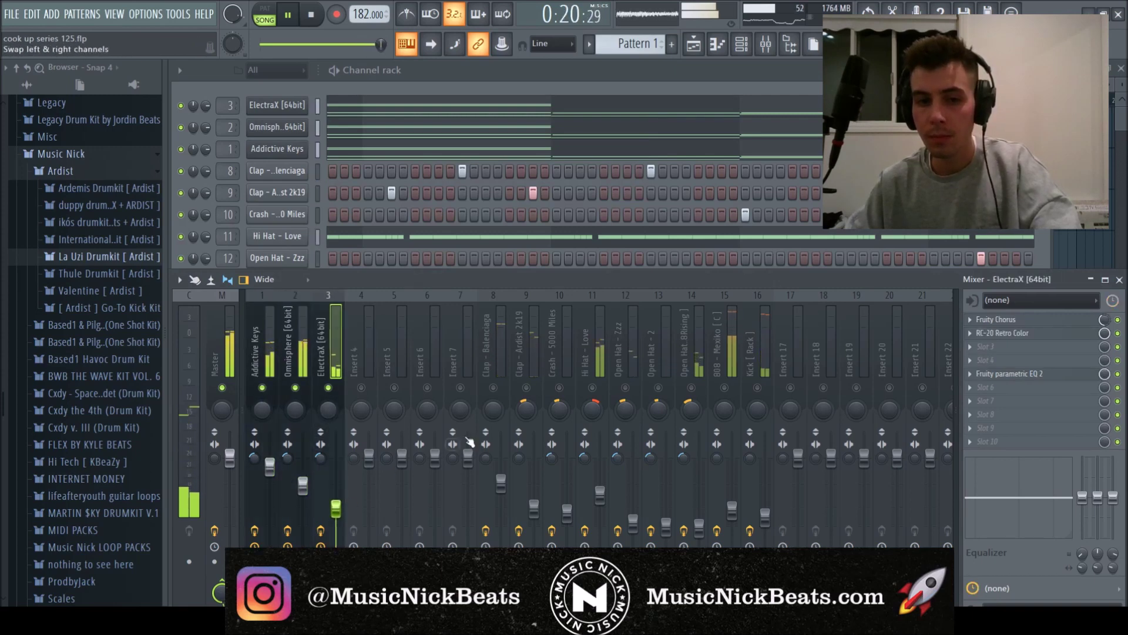
Step: Unmute the percussion, 808 and kick mixer tracks and rebalance their volumes against the melodies
left_click_drag(493, 387, 691, 387)
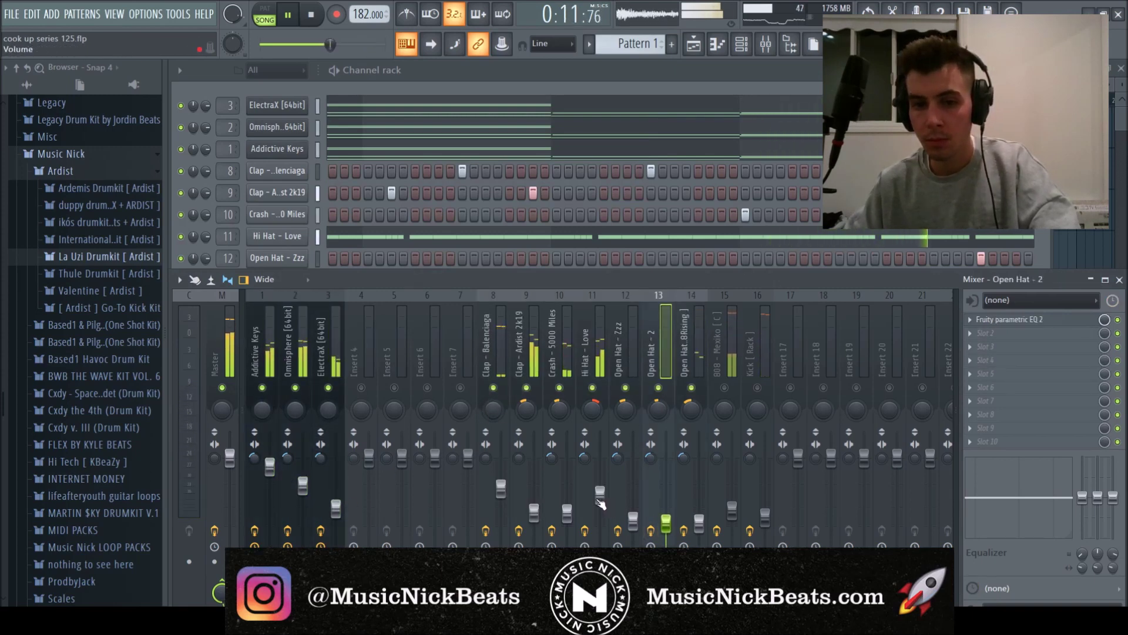
left_click(567, 511)
left_click(724, 387)
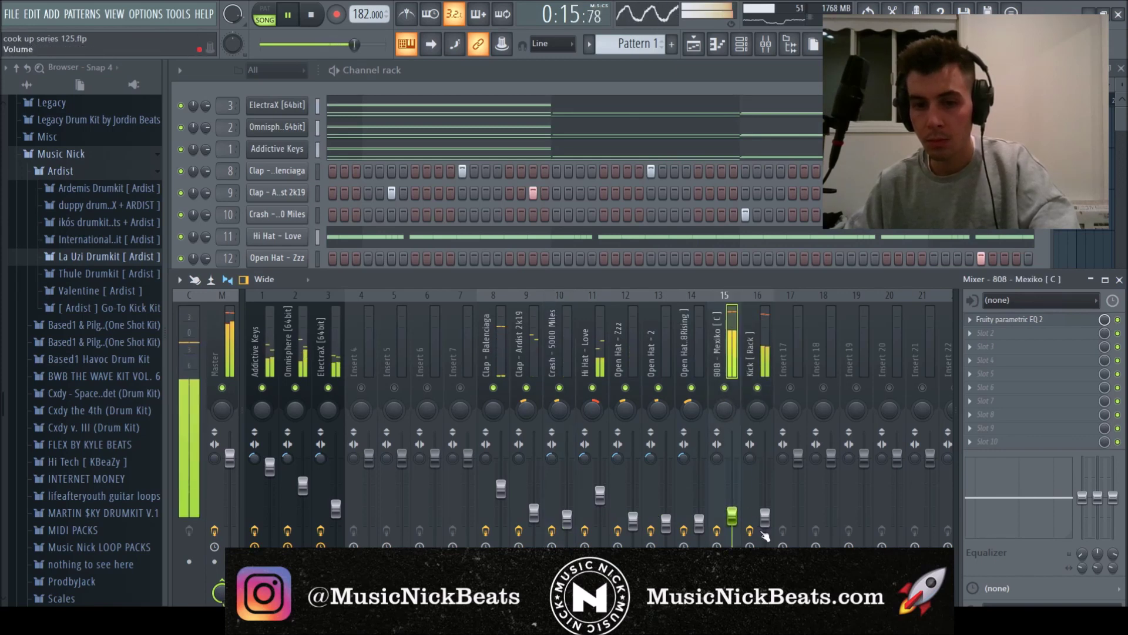
left_click(758, 388)
left_click(758, 529)
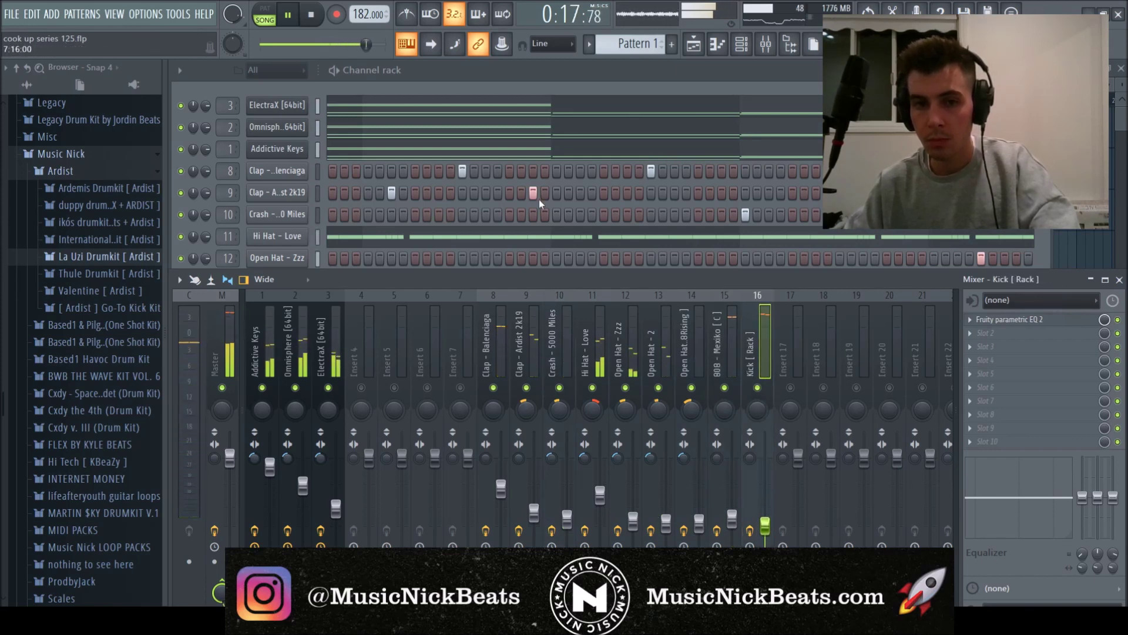
Step: Select the 808 channel in the channel rack, save the project and stop playback
left_click(498, 78)
left_click(286, 325)
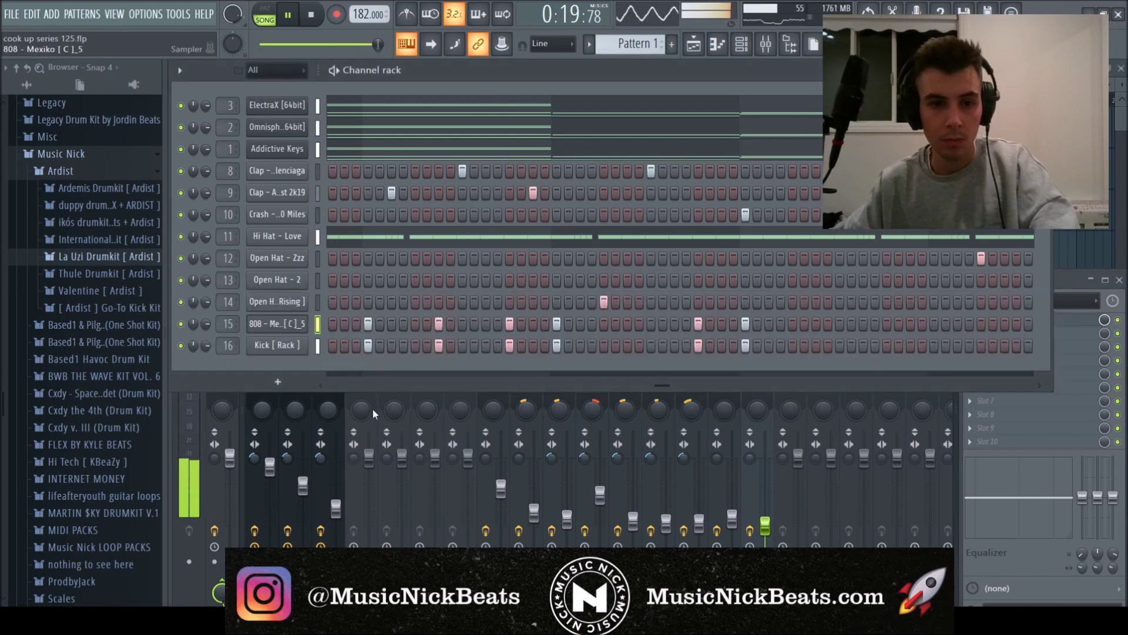
key("ctrl+s")
key("F9")
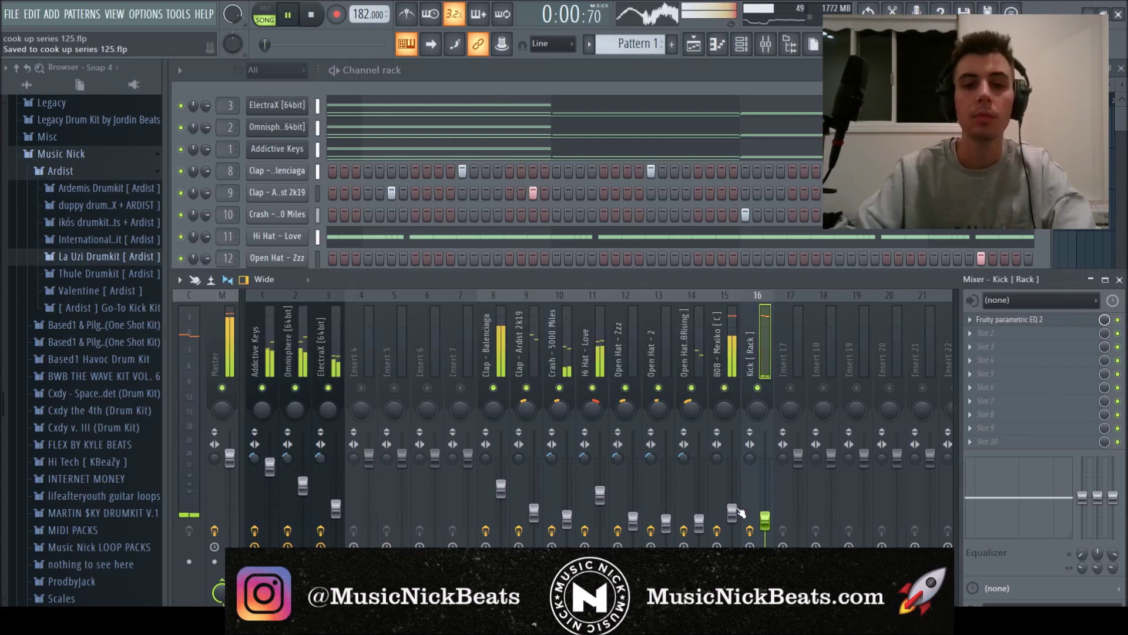
left_click(314, 18)
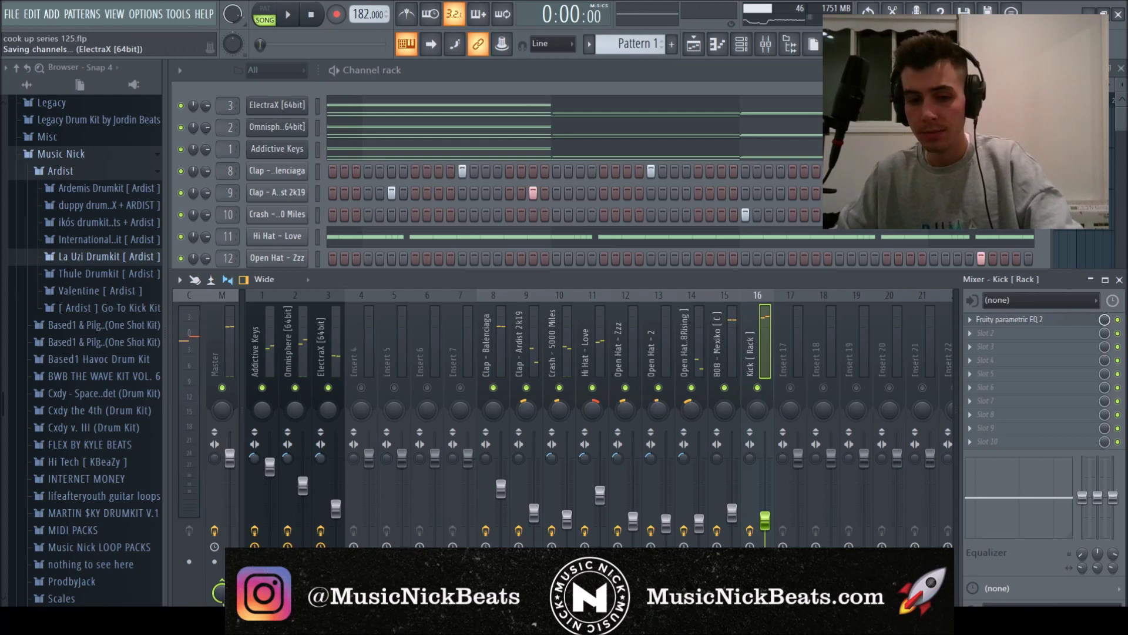
Step: Leave only the melody tracks audible in the mixer and add an Arcade channel above ElectraX
right_click(327, 388)
left_click(294, 387)
left_click(286, 105)
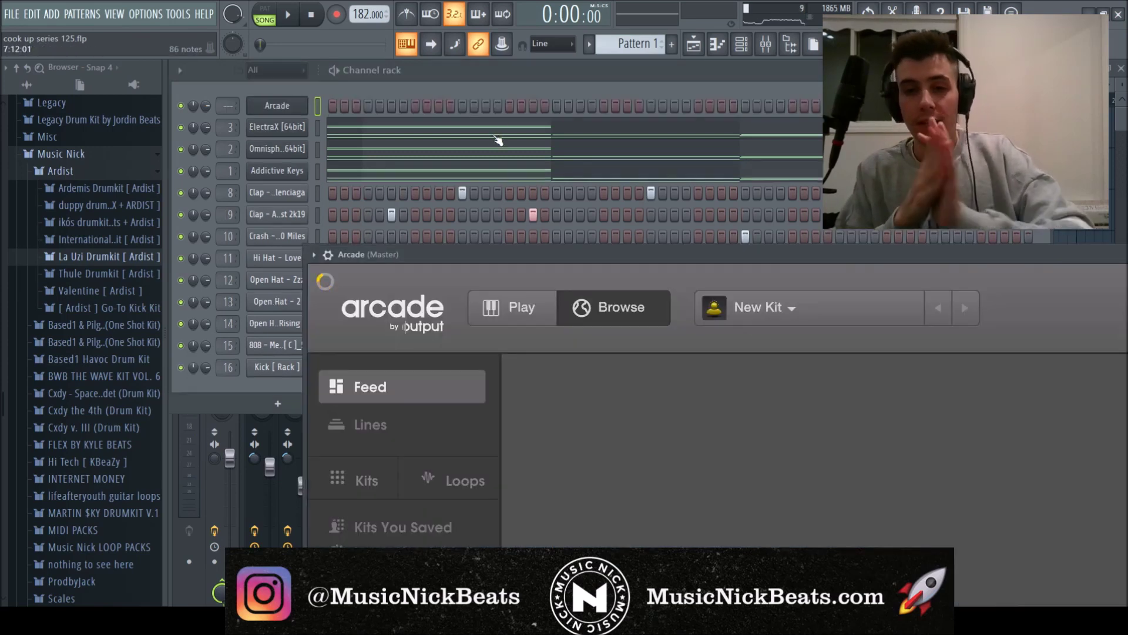
Step: Load the Fuzzy Memories kit in Arcade and set its key to A# min (+1)
left_click_drag(438, 248, 337, 101)
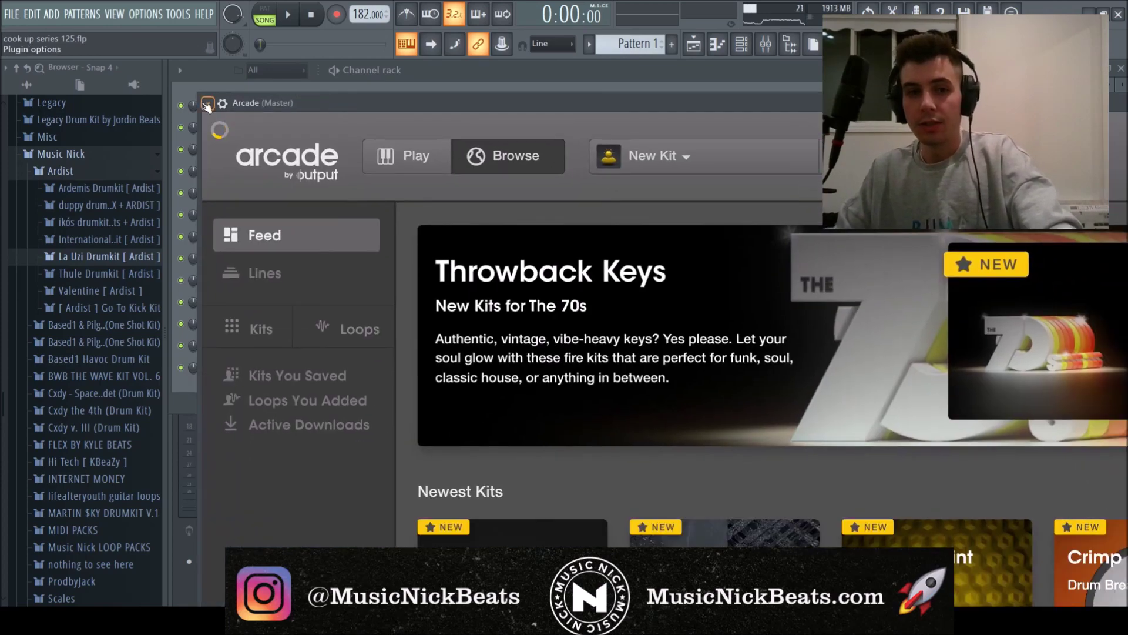
left_click_drag(202, 94, 563, 465)
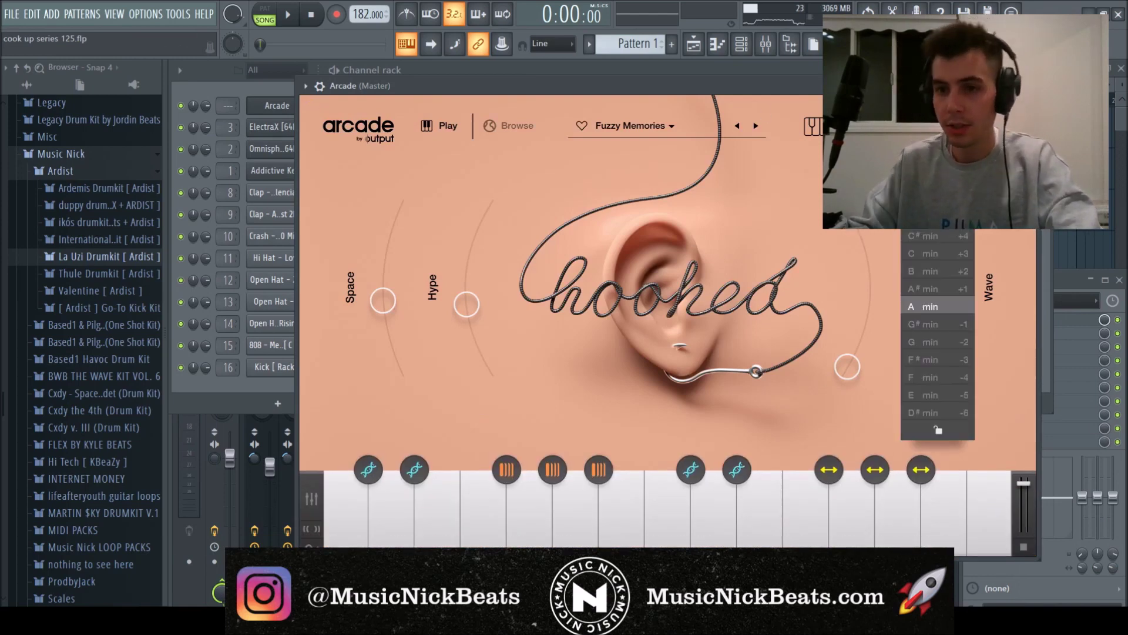
left_click(928, 289)
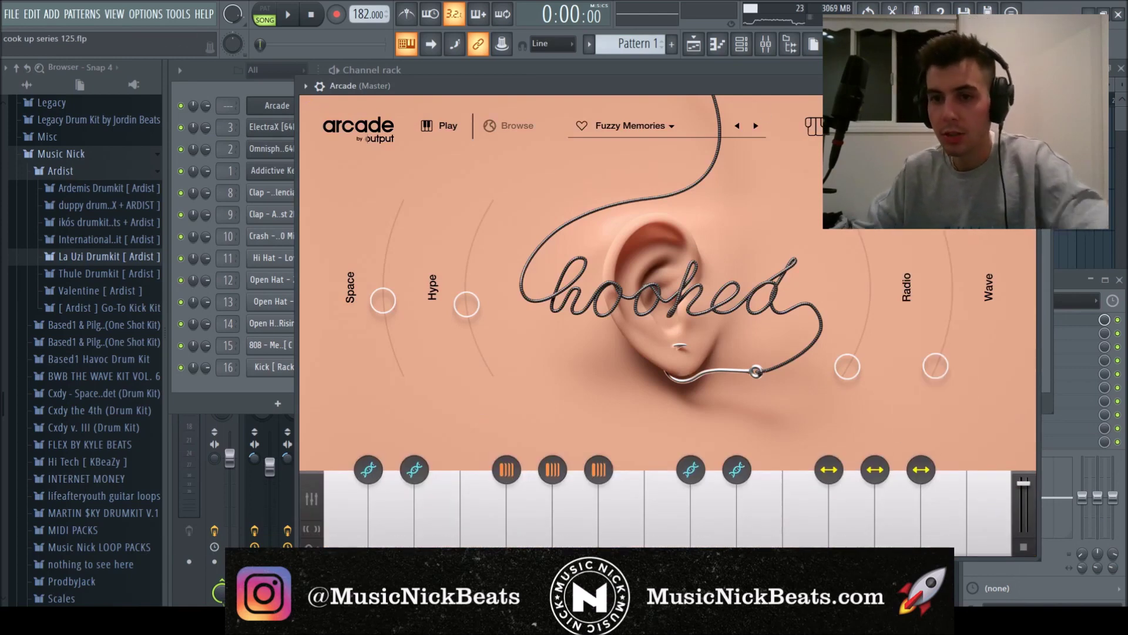
Step: Place the notes A4, G5, F5 and G4 in sequence in Arcade's piano roll and play them back
key("F7")
left_click_drag(376, 356, 378, 451)
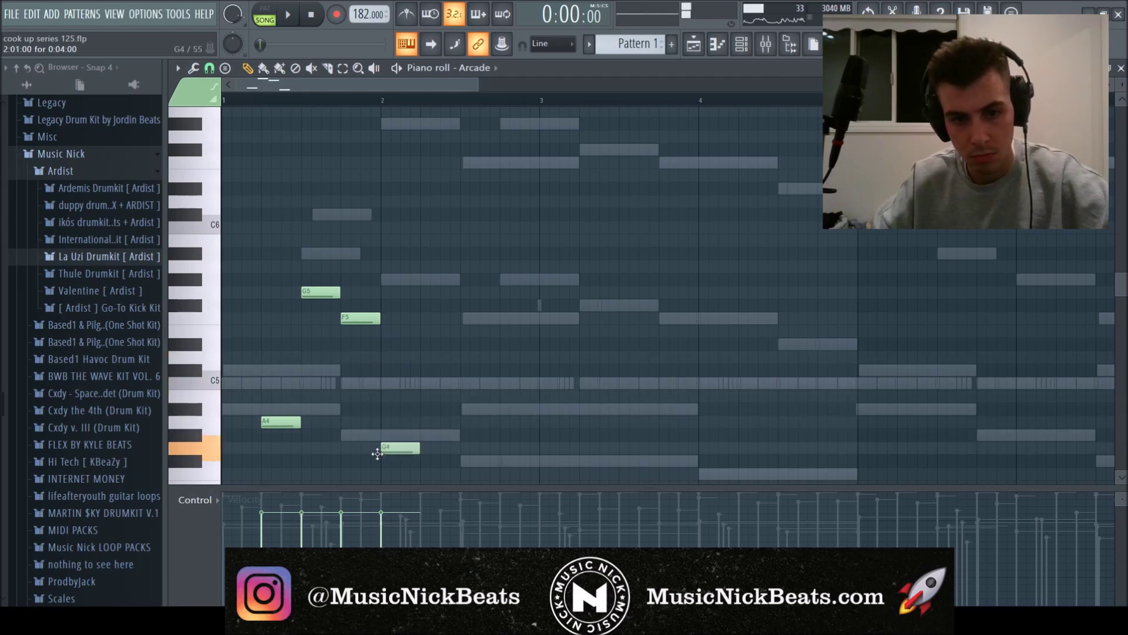
key("space")
Step: Move the Arcade note at bar 2 to E4, follow it with an F4 note and replay the phrase
scroll(393, 411, "down", 3)
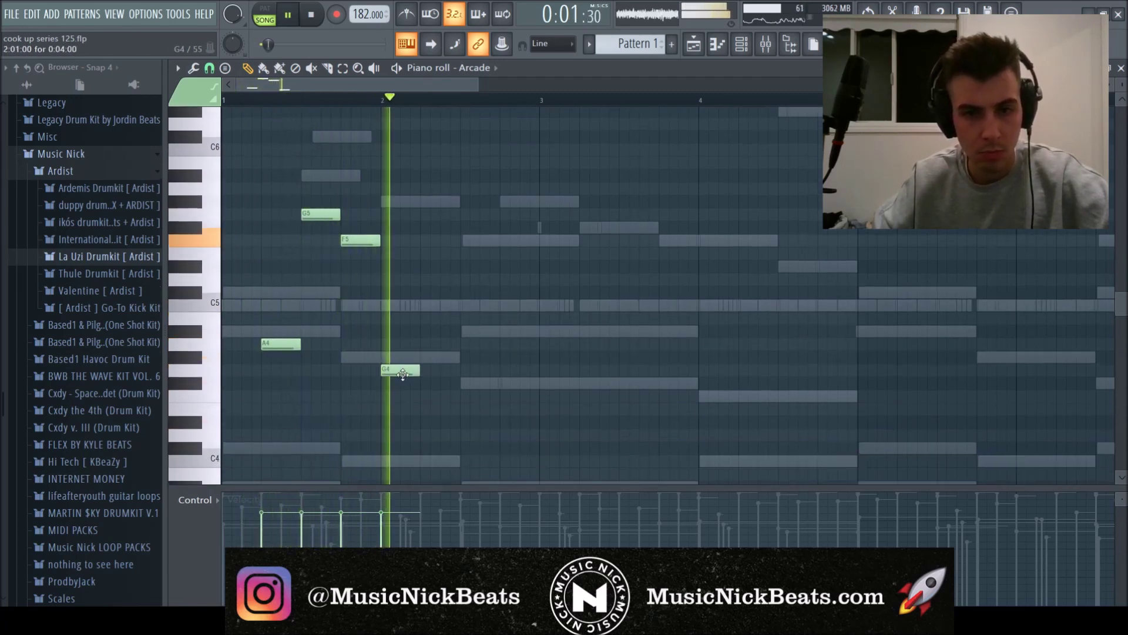
left_click_drag(406, 371, 392, 409)
left_click(424, 370)
right_click(442, 371)
key("space")
key("space")
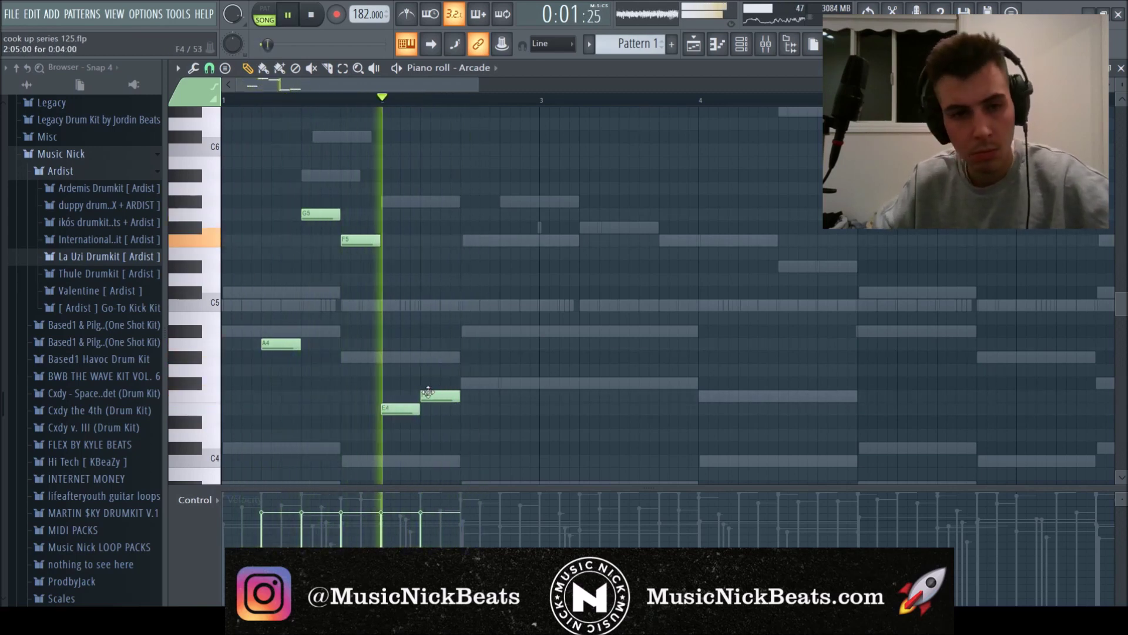
Step: Select the first two bars of Arcade notes and duplicate them into bars 3 and 4
left_click_drag(541, 104, 252, 85)
key("ctrl+b")
scroll(351, 106, "down", 6)
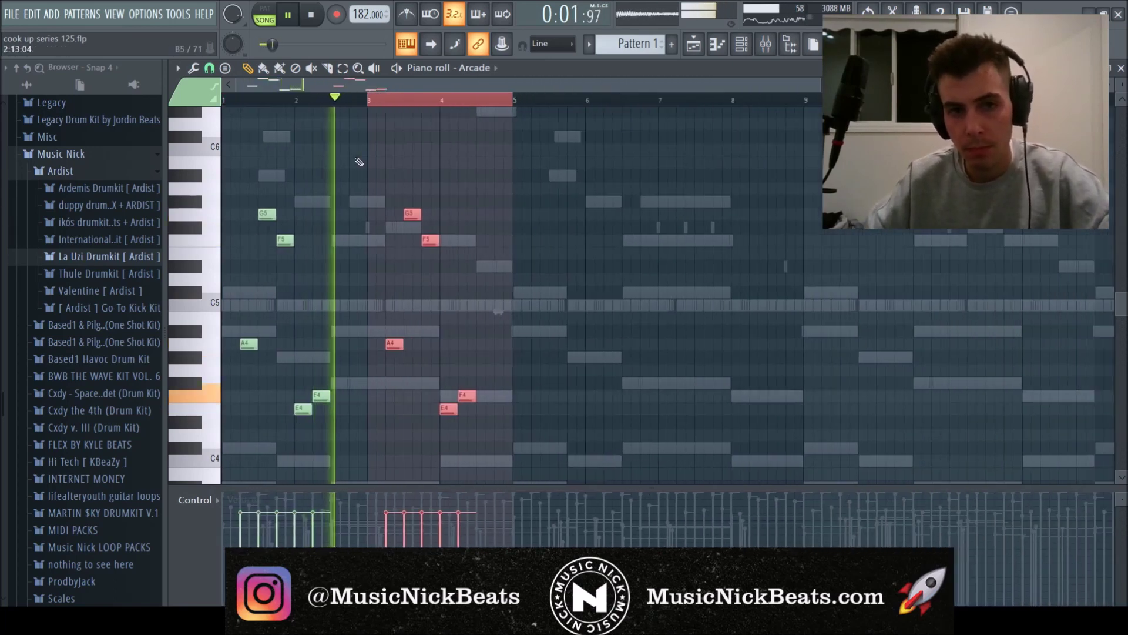
Step: Add C5 and A4 notes at the end of bar 4 of the Arcade pattern and play them back
key("ctrl+a")
key("space")
scroll(465, 347, "up", 2)
left_click(413, 267)
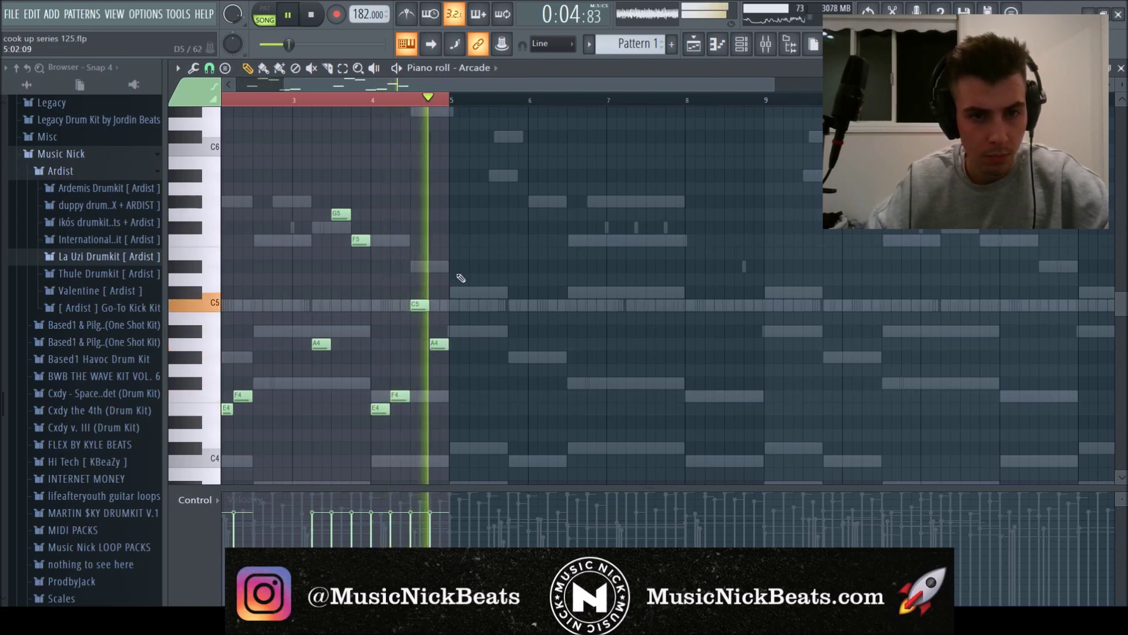
Step: Replace the last A4 note in bar 4 of the Arcade pattern with G4 and replay it
key("space")
right_click(438, 345)
key("space")
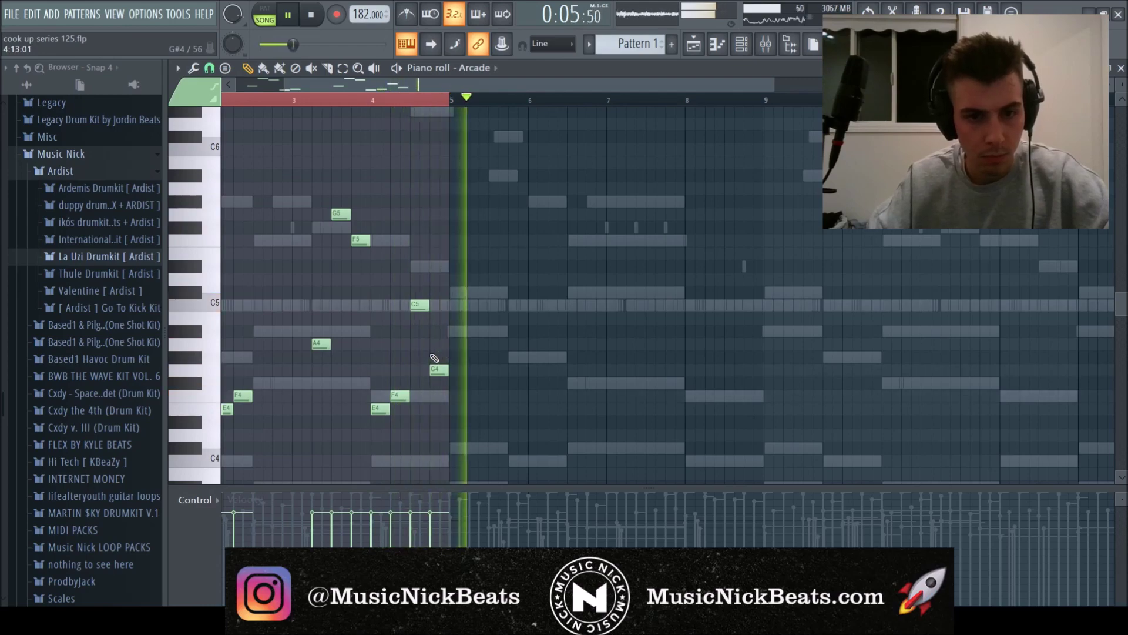
Step: Stop playback, duplicate the four-bar Arcade phrase three times to fill the 16-bar pattern and close the piano roll
key("space")
key("ctrl+b")
scroll(439, 311, "down", 2)
key("ctrl+b")
key("ctrl+b")
left_click(1120, 69)
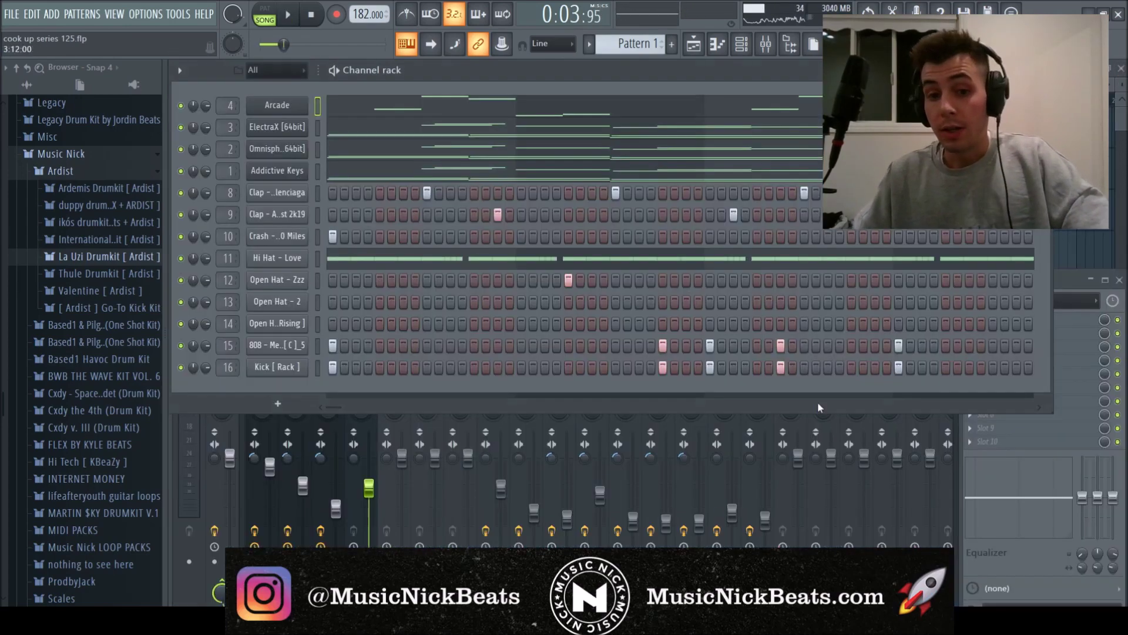
Step: Audition the Arcade mixer track solo and in the full mix, trying a volume change and undoing it
key("F9")
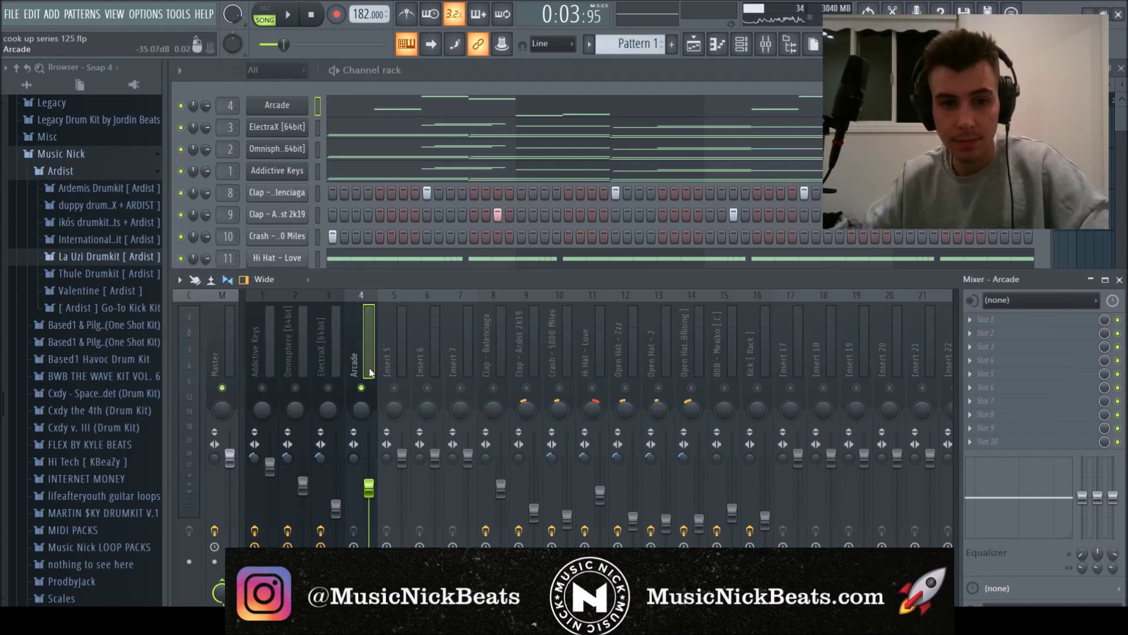
key("space")
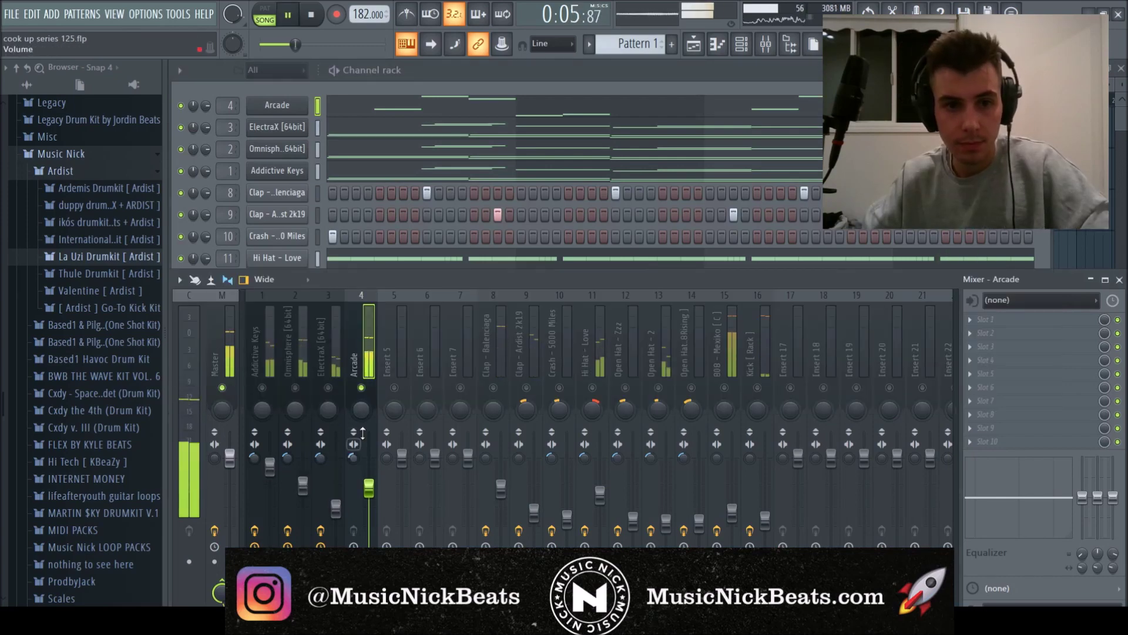
right_click(360, 387)
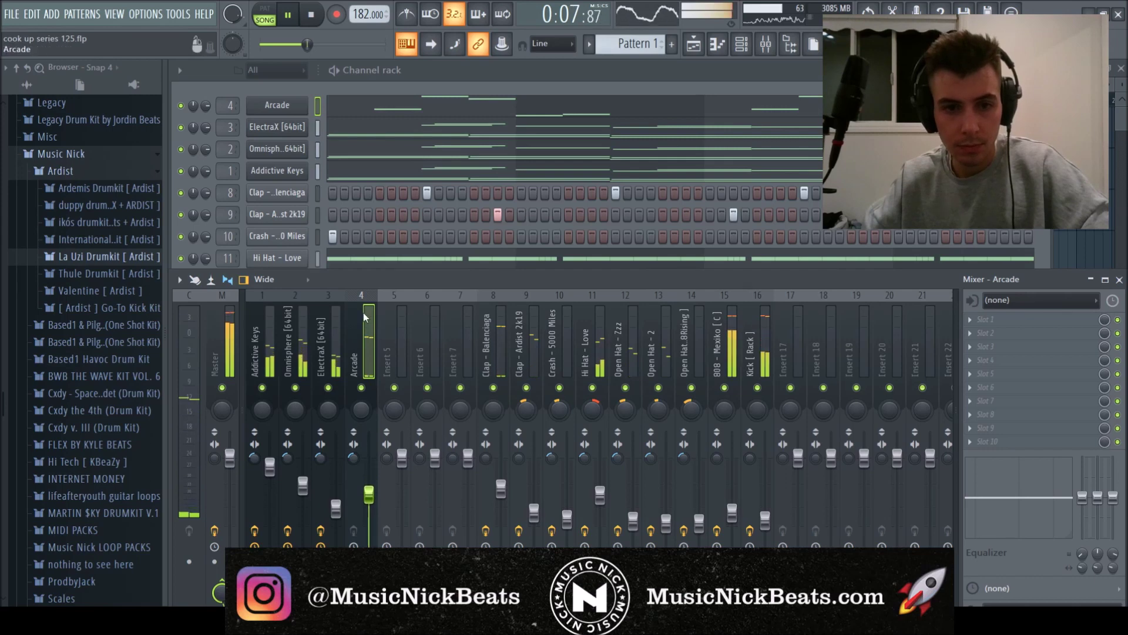
left_click_drag(376, 491, 376, 481)
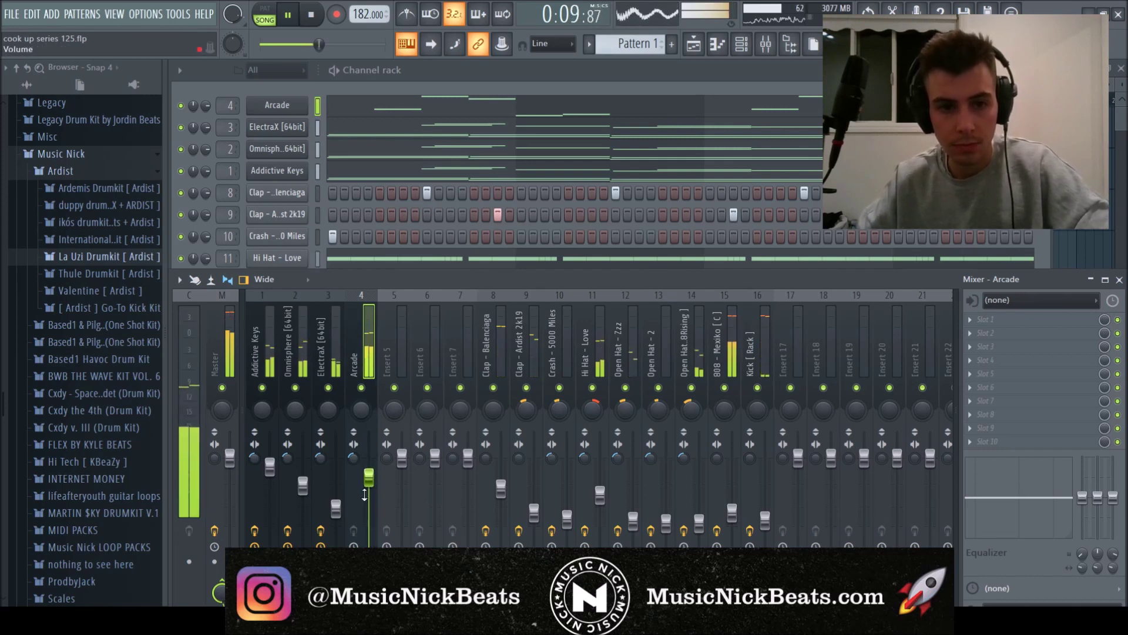
key("ctrl+z")
key("ctrl+z")
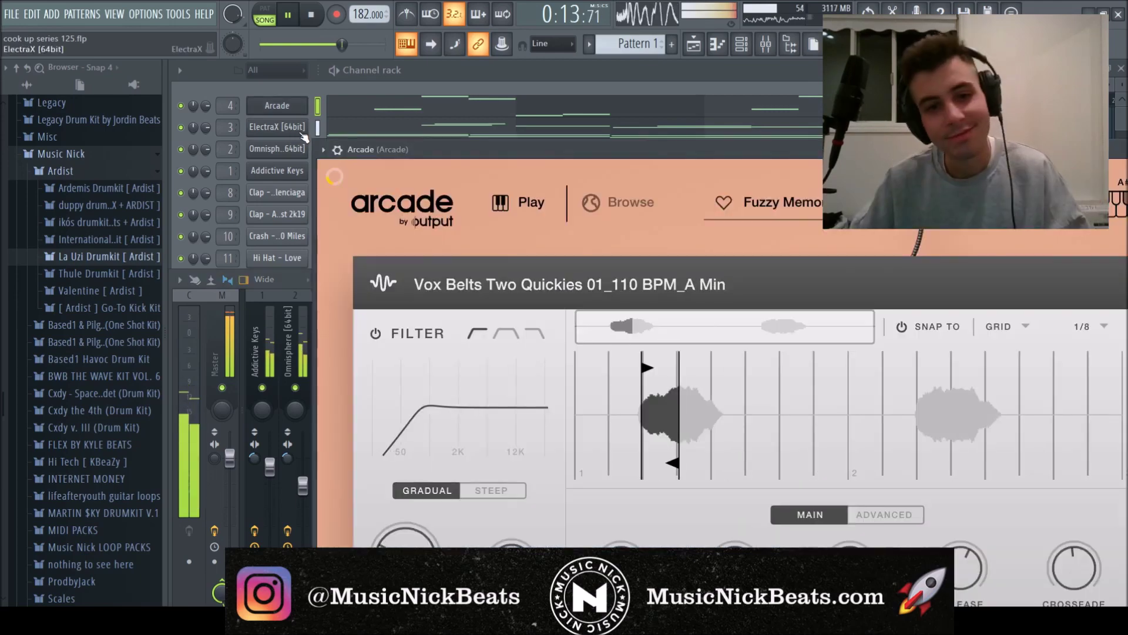
Step: Process the Arcade track with Fruity Reeverb 2, EffectRack, HalfTime in 2x mode and Fruity parametric EQ 2, and stop playback
left_click(361, 174)
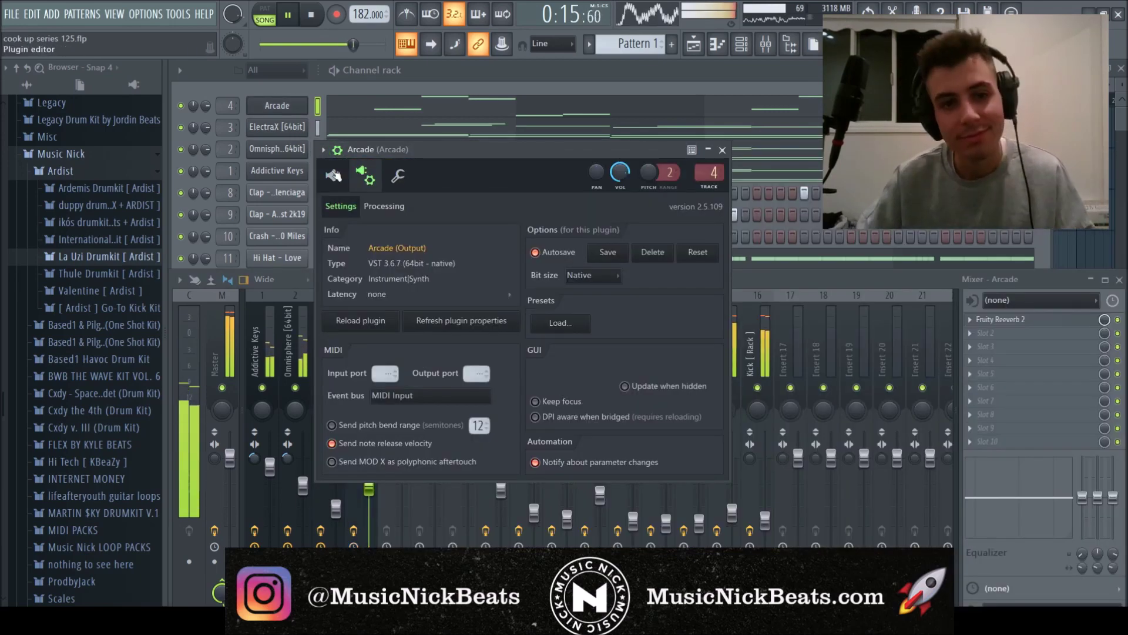
left_click(333, 174)
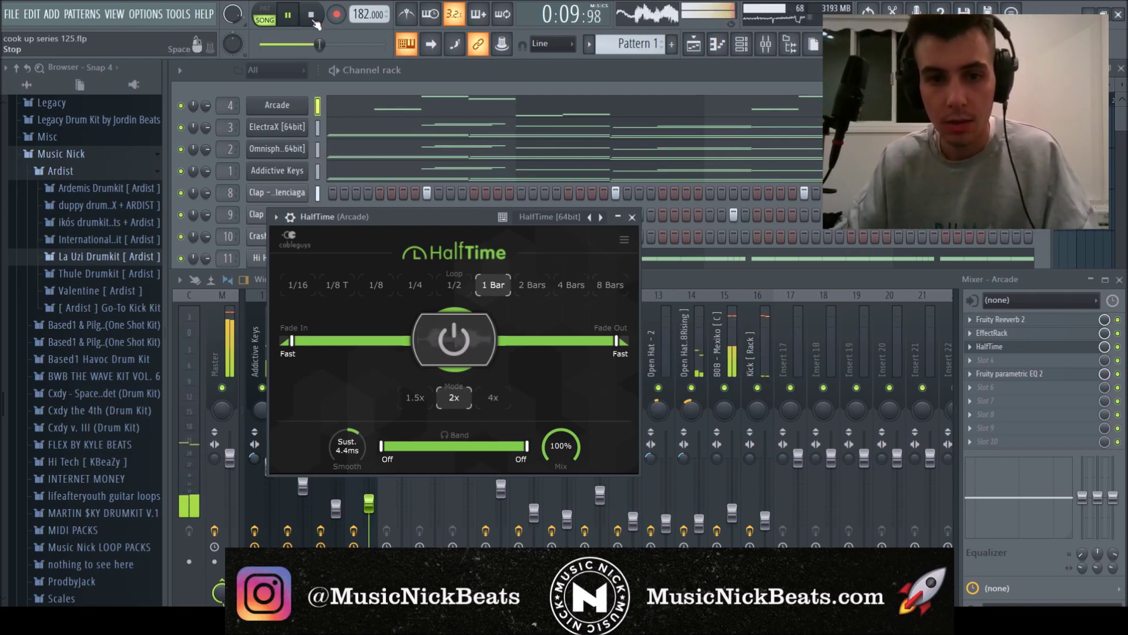
left_click(314, 21)
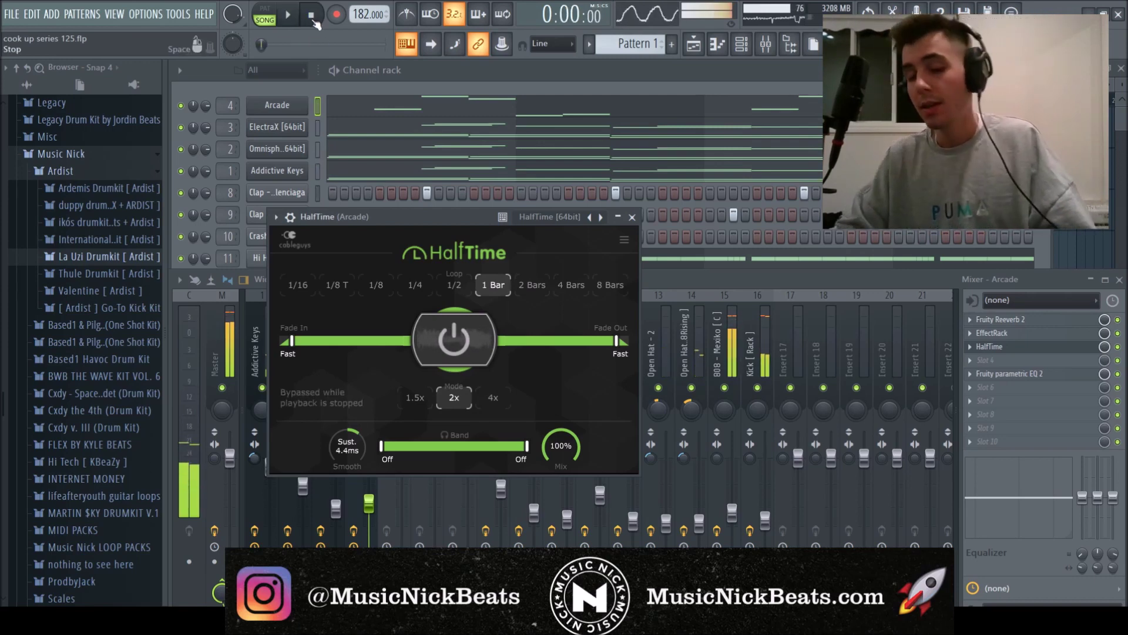
left_click(631, 217)
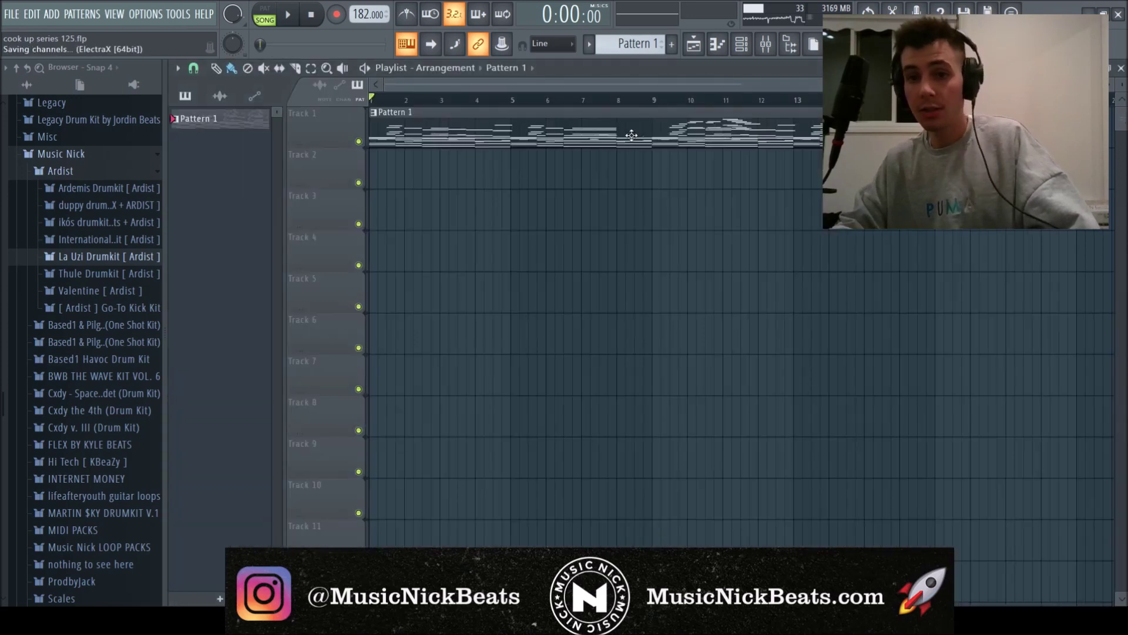
Step: Split Pattern 1 by channel and arrange an intro with Addictive Keys from bar 1 and drums and ElectraX from bar 9
right_click(632, 135)
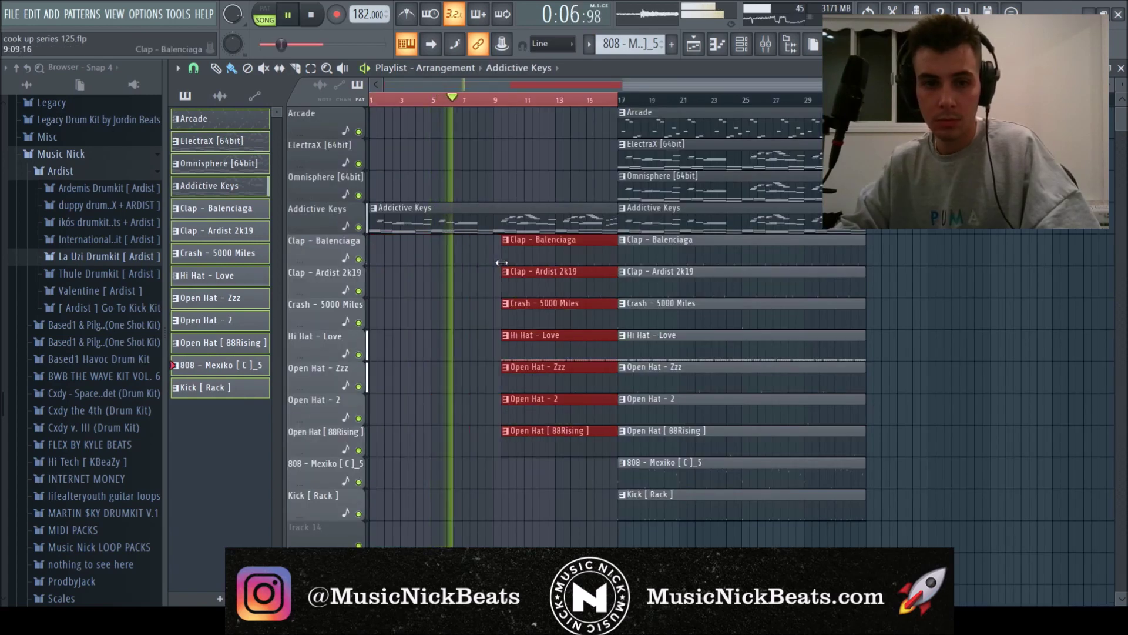
left_click_drag(501, 262, 493, 263)
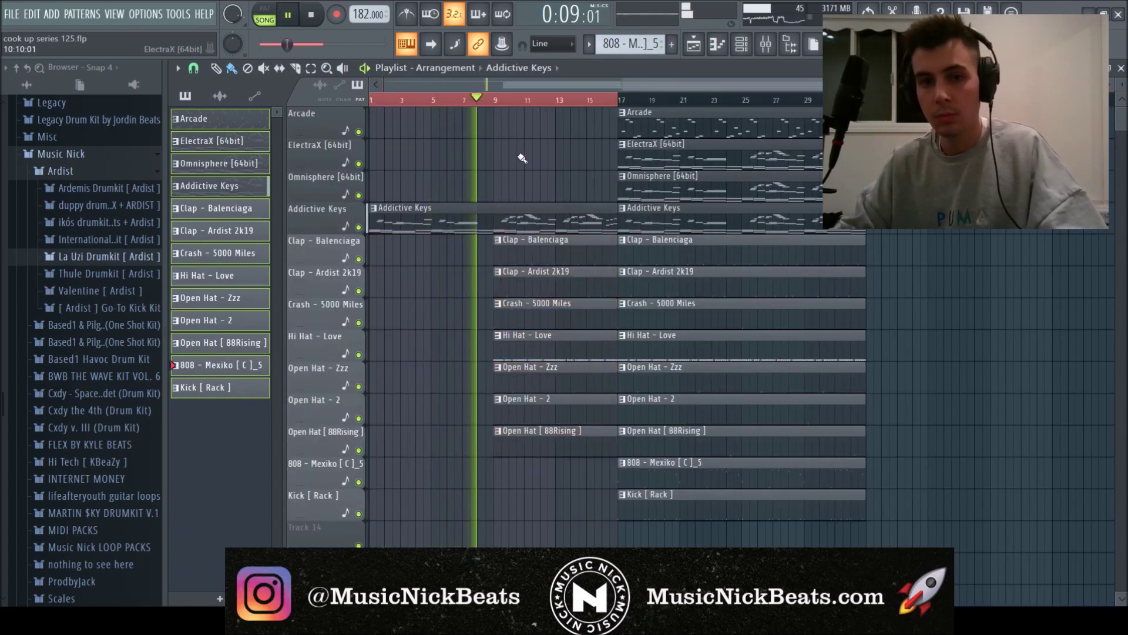
left_click(371, 158)
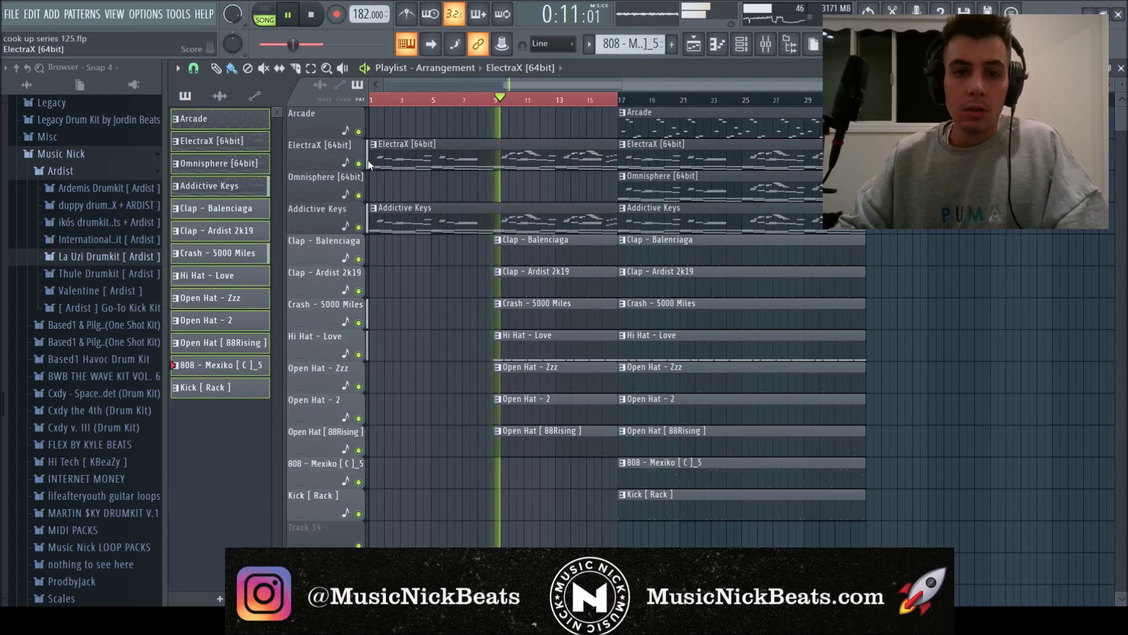
right_click(406, 159)
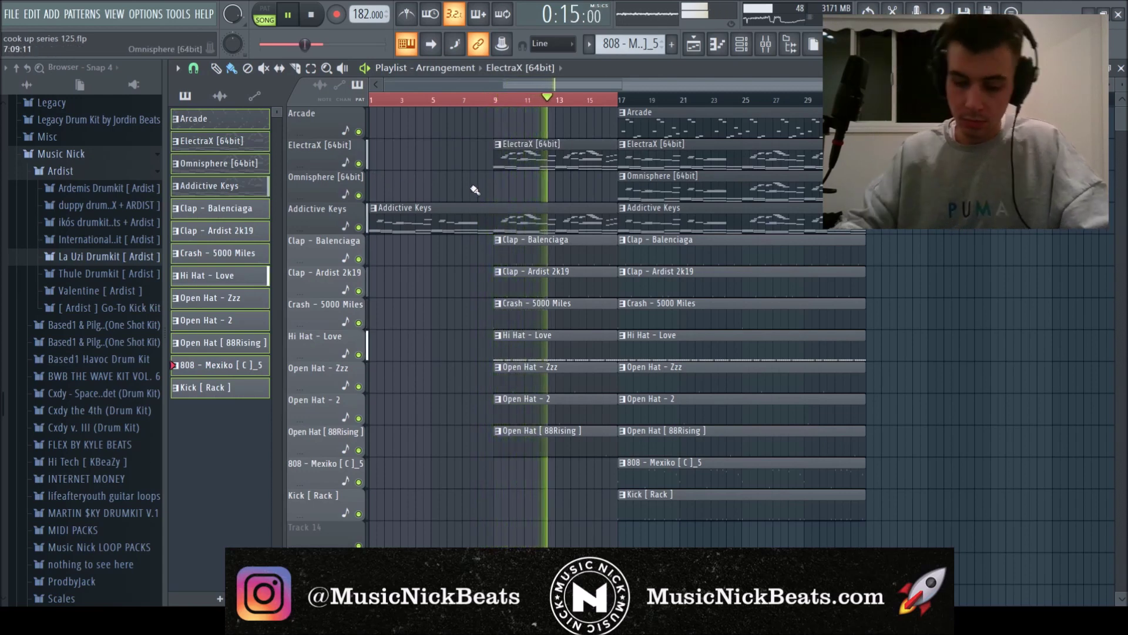
Step: Check the Clap - Ardist 2k19 track in the mixer during playback and return to the playlist
key("F6")
key("F9")
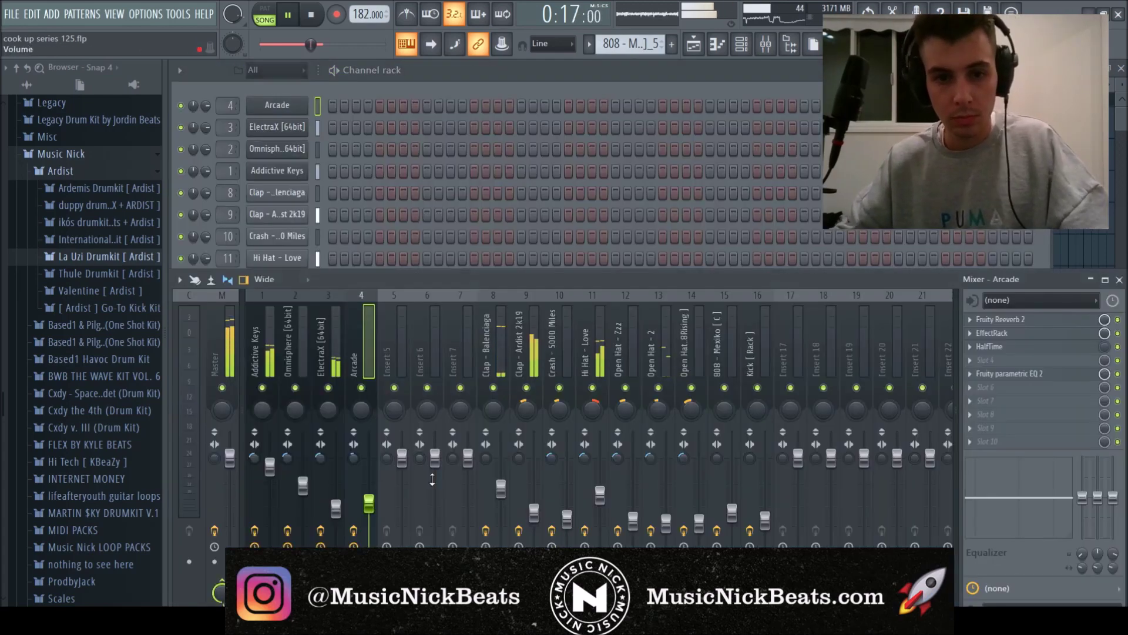
left_click(533, 514)
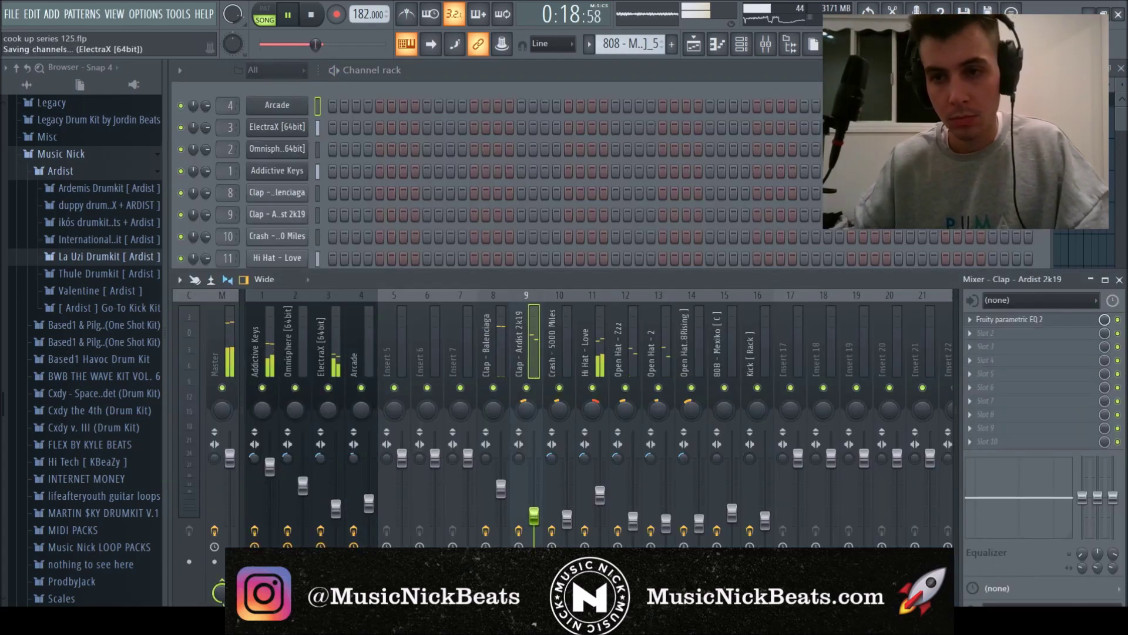
key("F5")
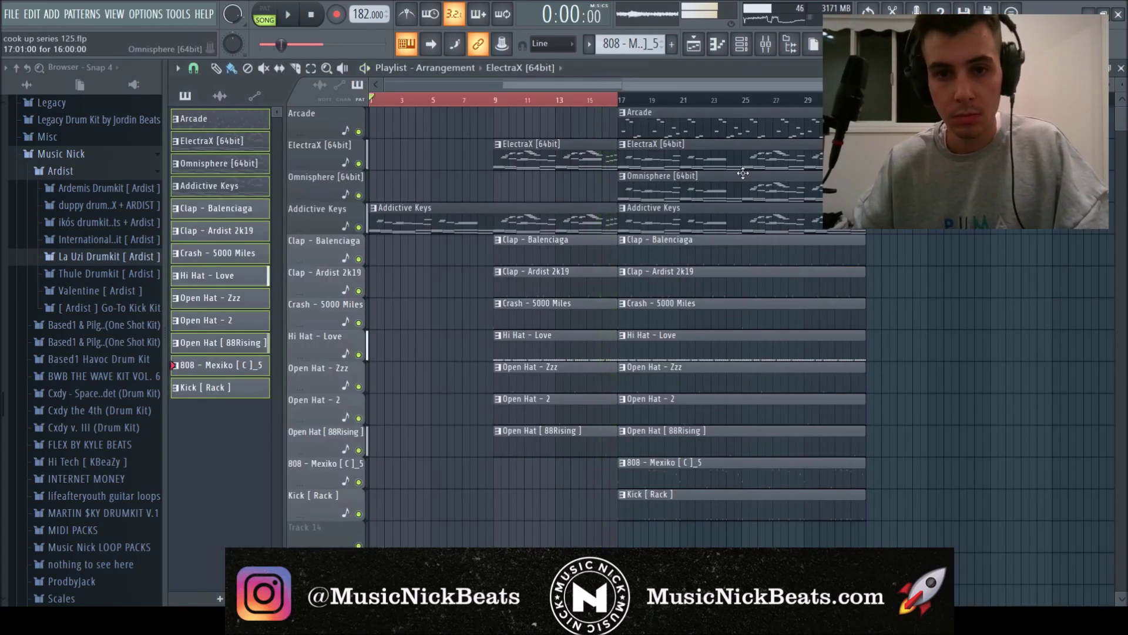
Step: Create an automation clip for Arcade's HalfTime mix level over bars 17 to 25 and make the kick start at bar 25
key("space")
key("F5")
left_click(363, 356)
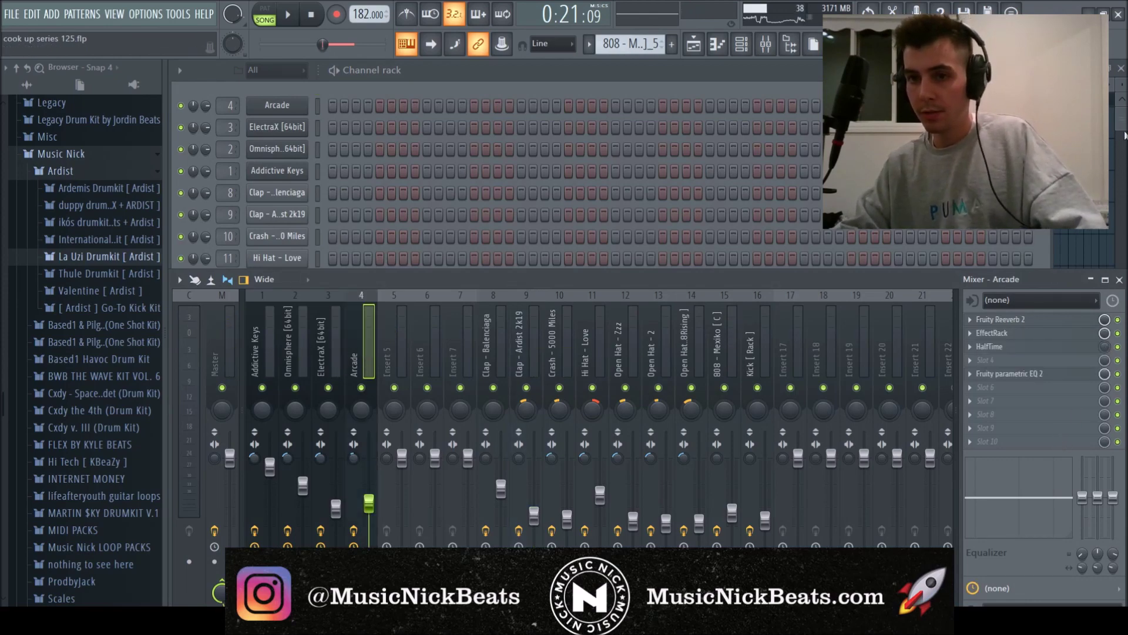
key("F5")
left_click_drag(621, 135, 624, 126)
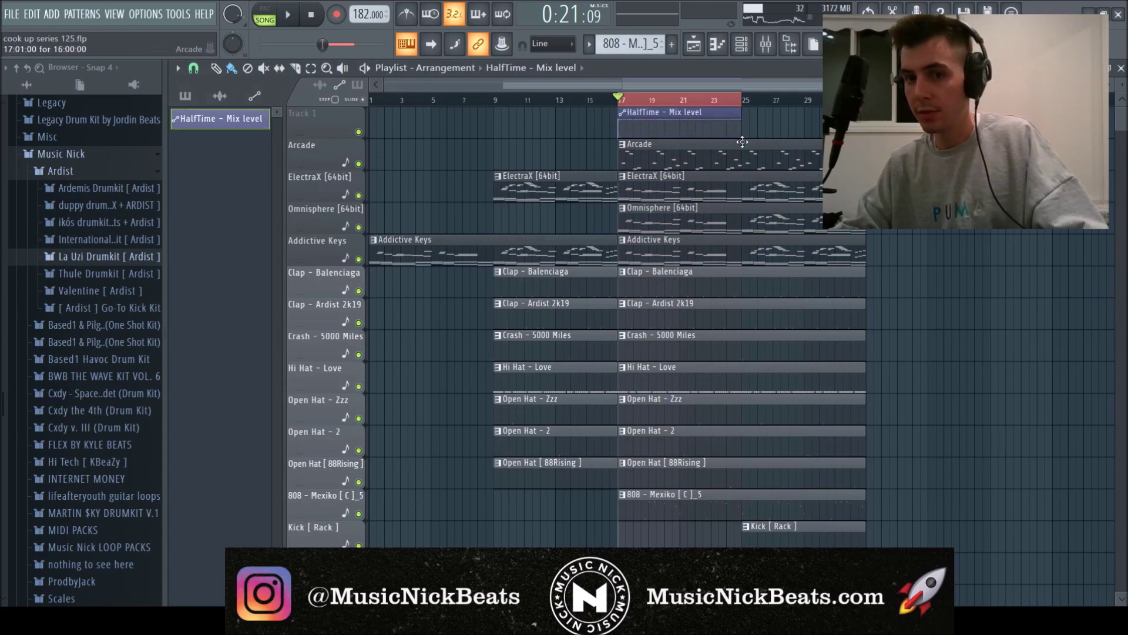
Step: Play the arrangement from just before bar 17 and check the Arcade track's level in the mixer
left_click(592, 101)
key("space")
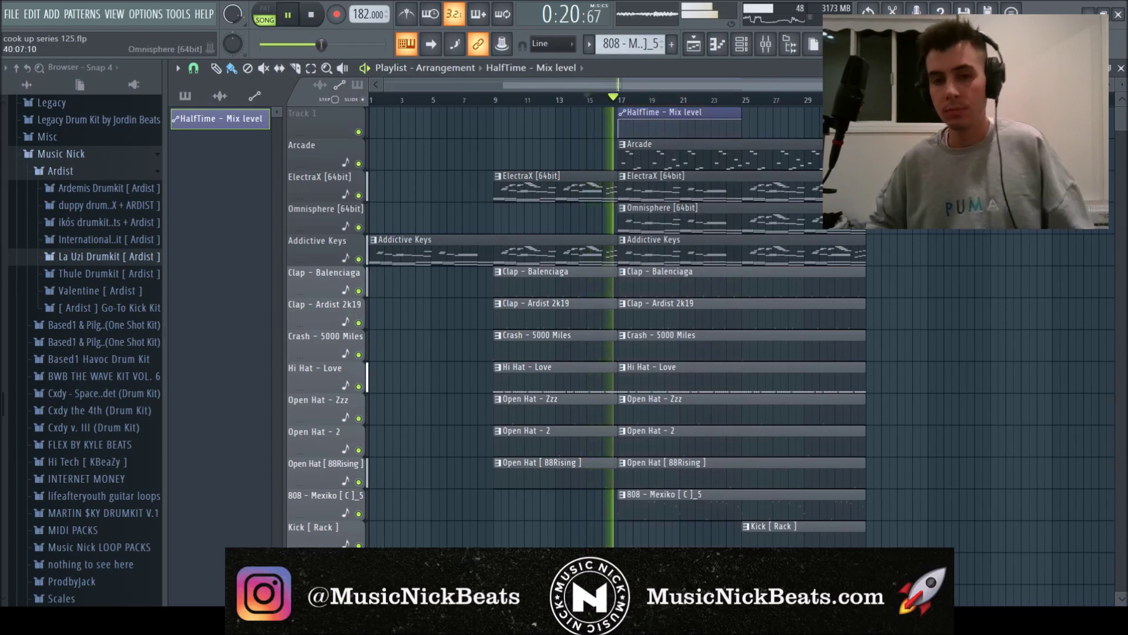
key("F6")
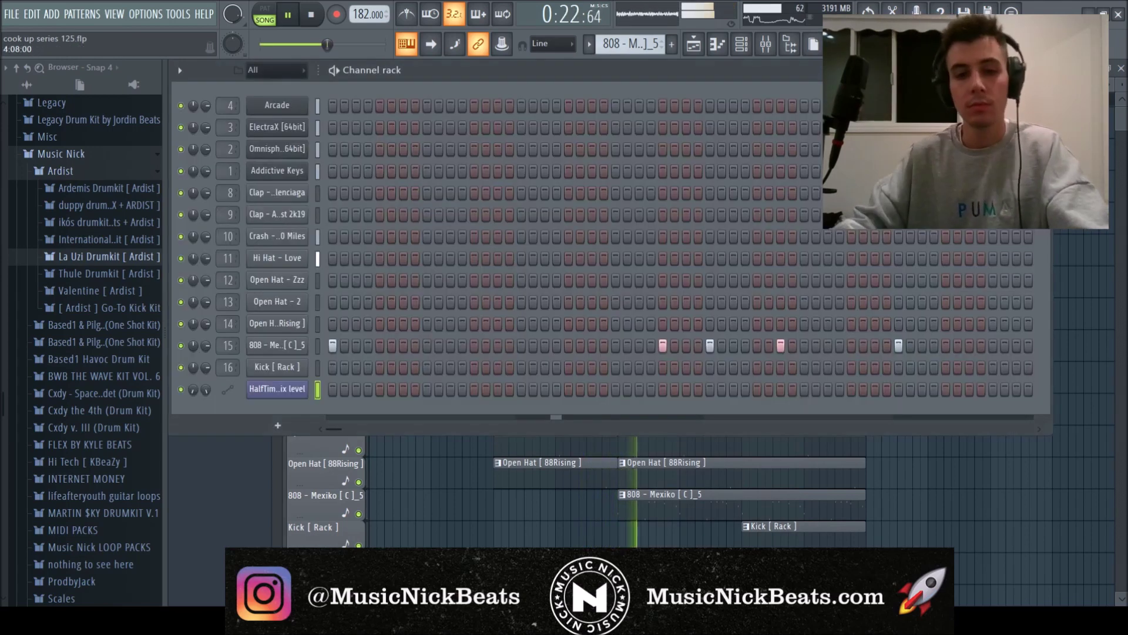
key("F9")
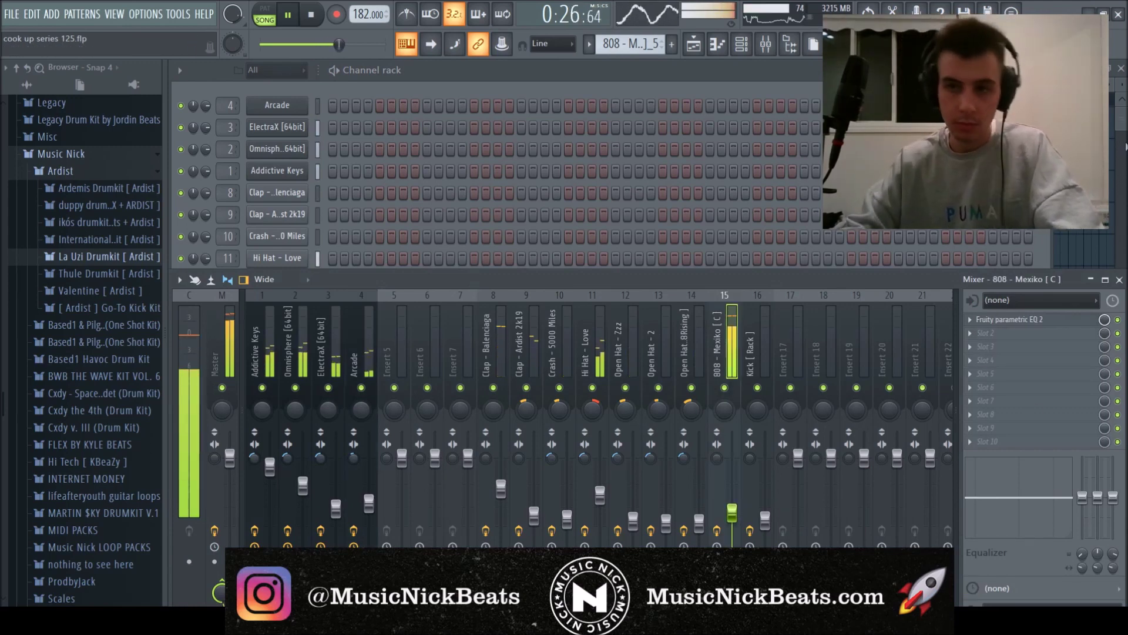
left_click(368, 504)
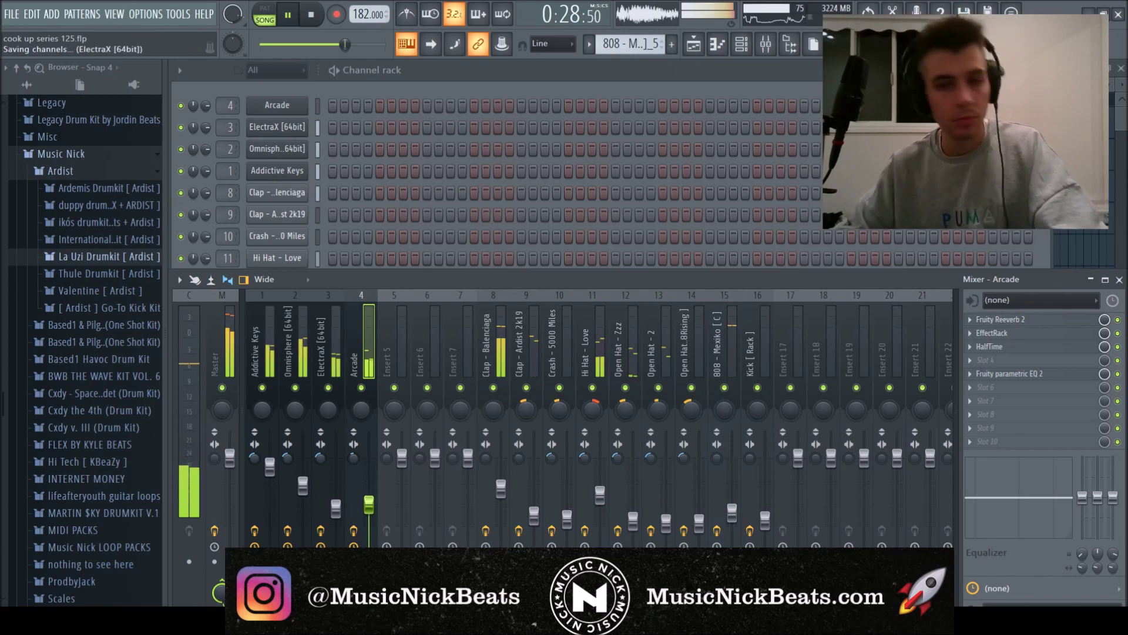
key("F5")
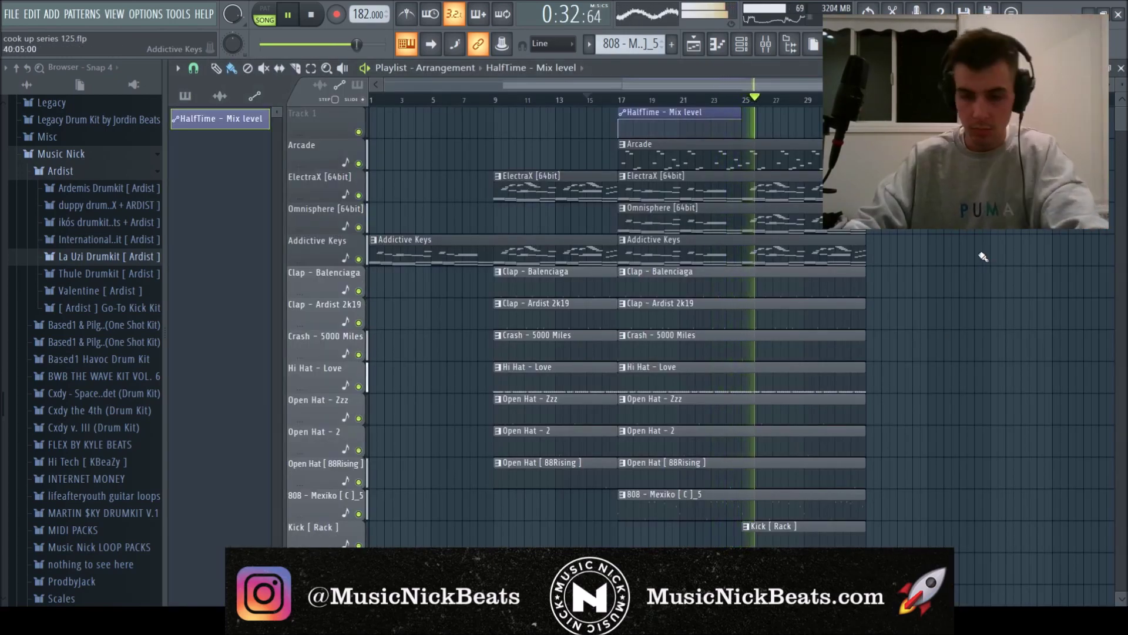
key("F5")
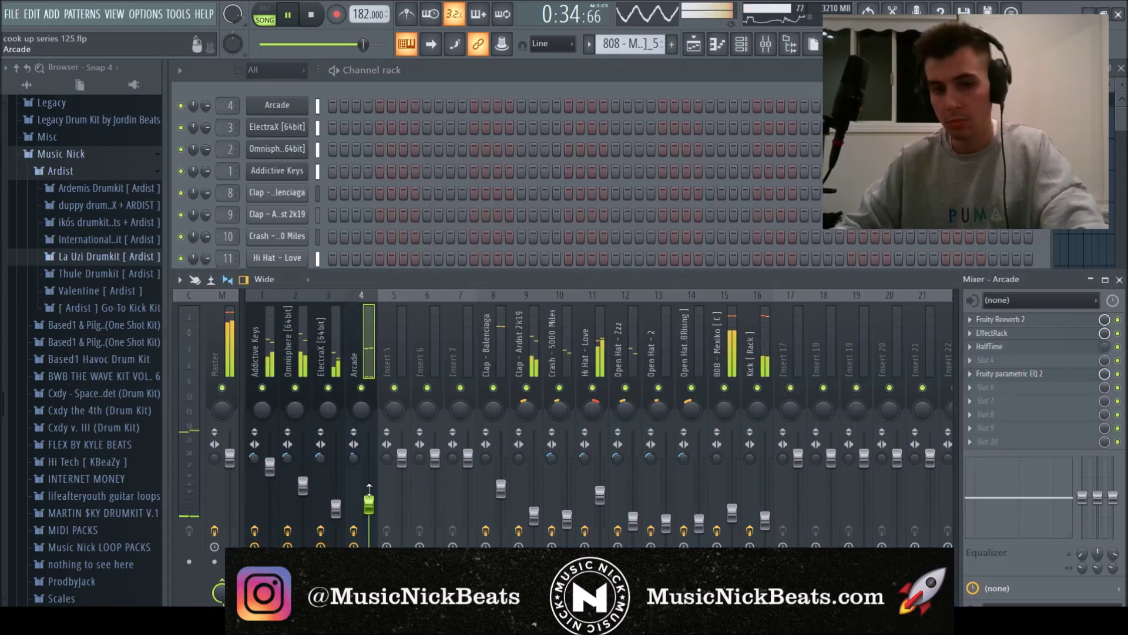
Step: Inspect the Arcade track's Fruity parametric EQ 2 curve during playback and return to the playlist
left_click(1028, 374)
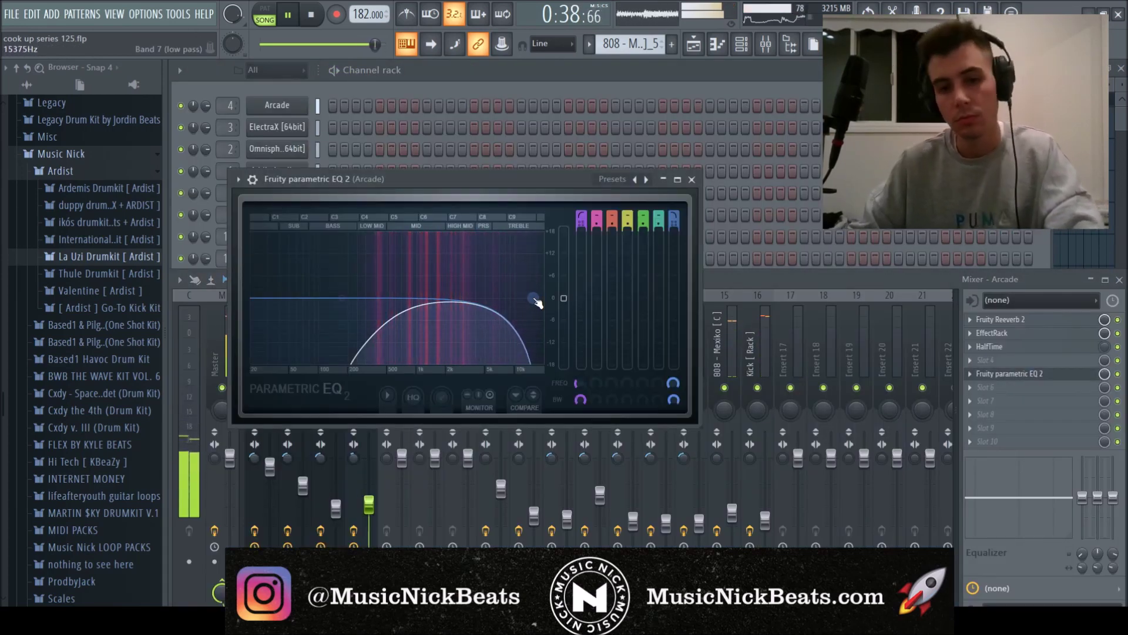
left_click(692, 179)
key("F5")
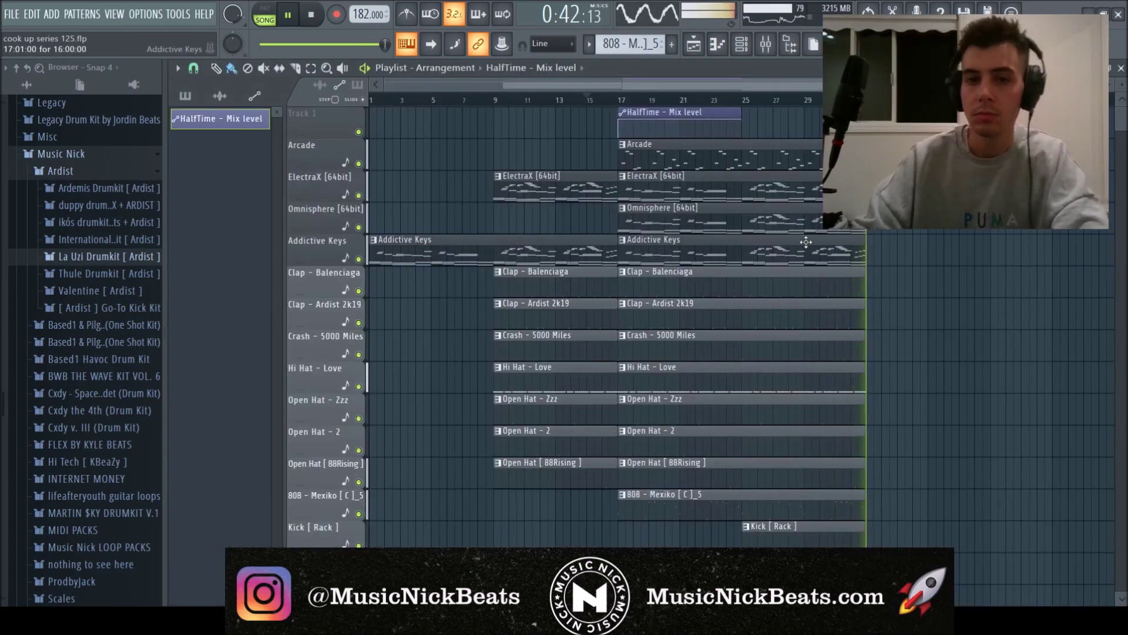
Step: Copy the Addictive Keys, drum and 808 clips to bar 33 and trim the drum and 808 copies to start midway through bar 34
key("space")
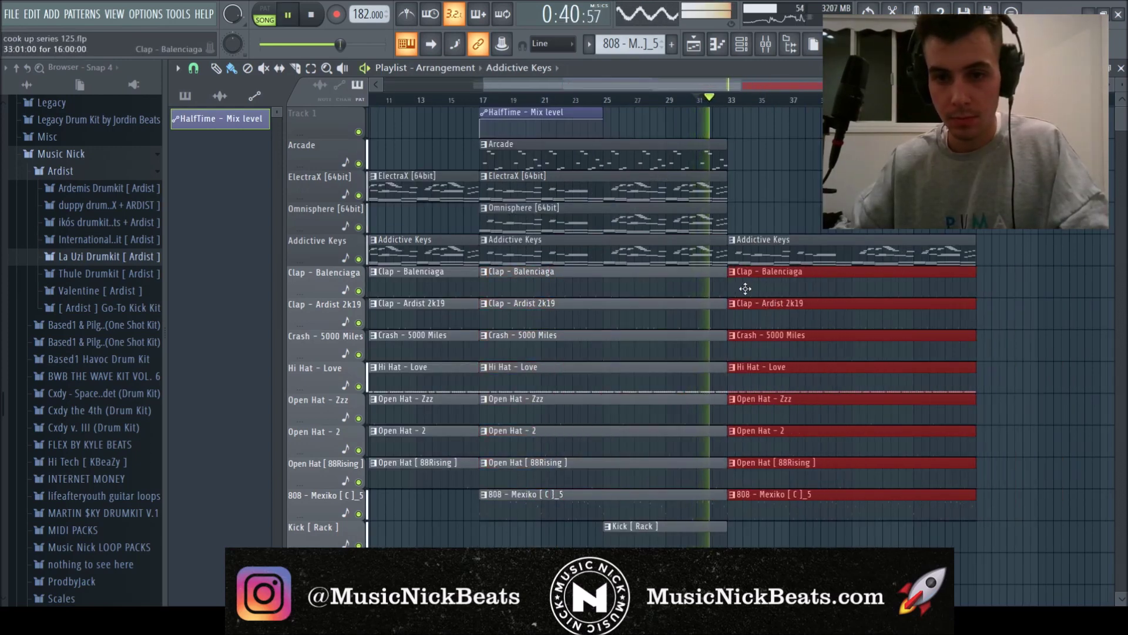
scroll(747, 290, "up", 3)
left_click_drag(719, 291, 765, 295)
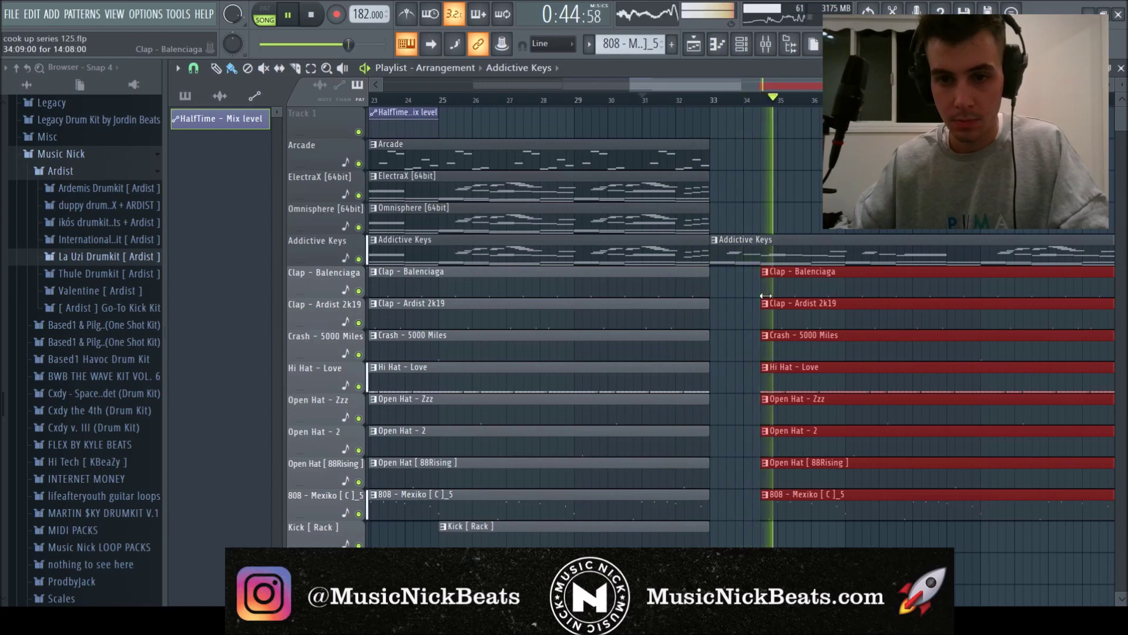
scroll(788, 83, "down", 3)
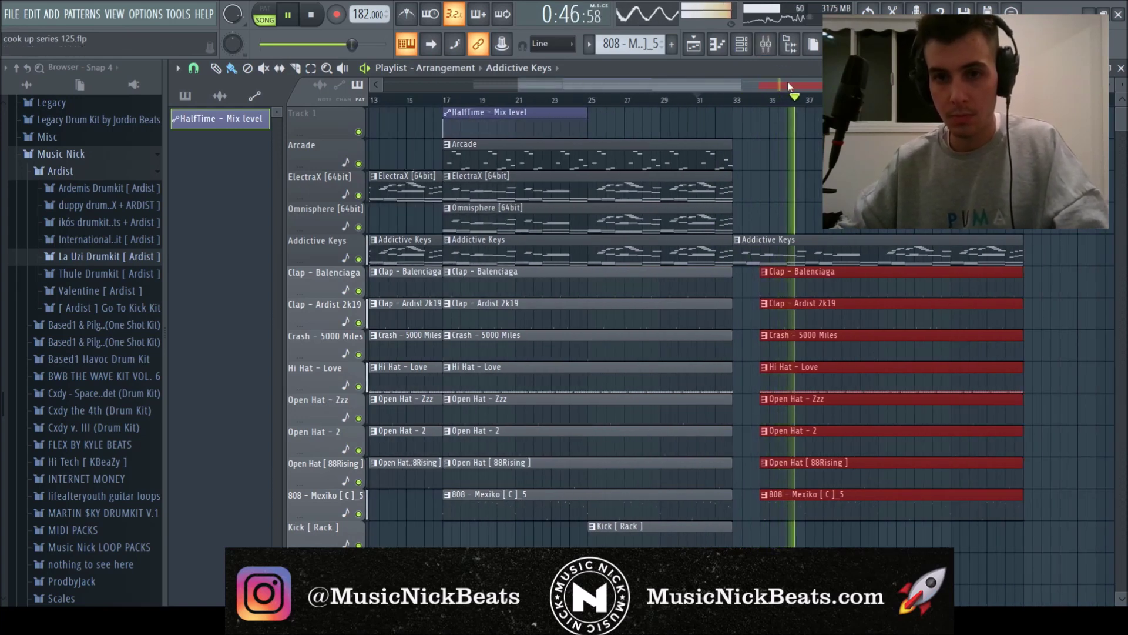
Step: Place a copy of the Kick clip at bar 41 and save the project
left_click(587, 526)
left_click_drag(838, 527, 859, 533)
key("ctrl+s")
scroll(759, 152, "down", 2)
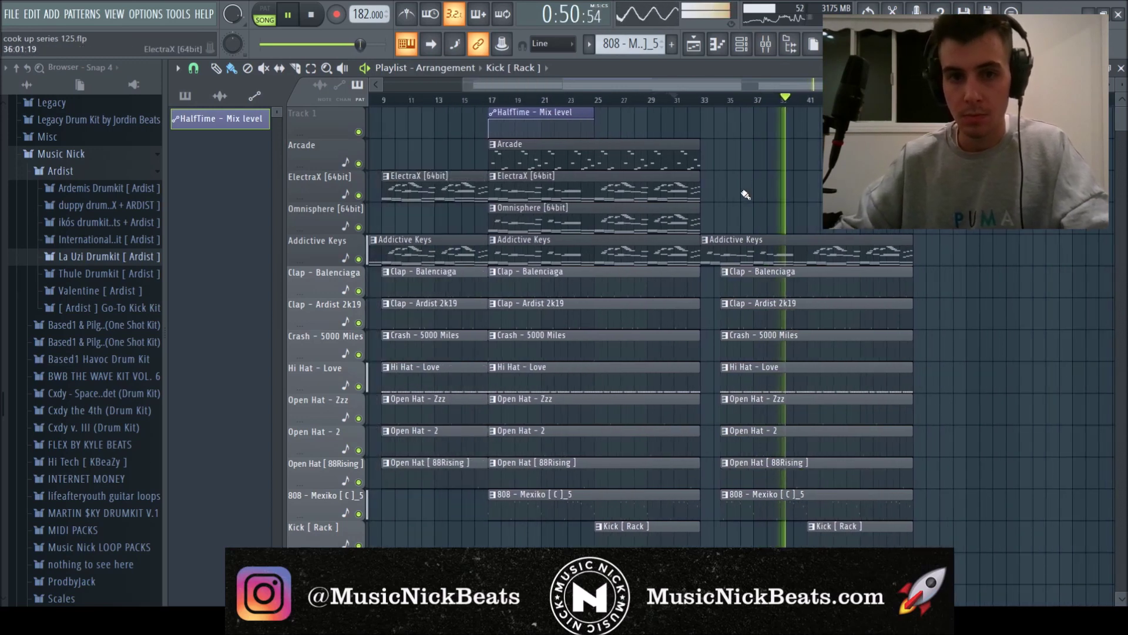
Step: Add a copy of the Omnisphere clip to the section after bar 33 and move its start to bar 41
left_click(558, 222)
left_click(716, 222)
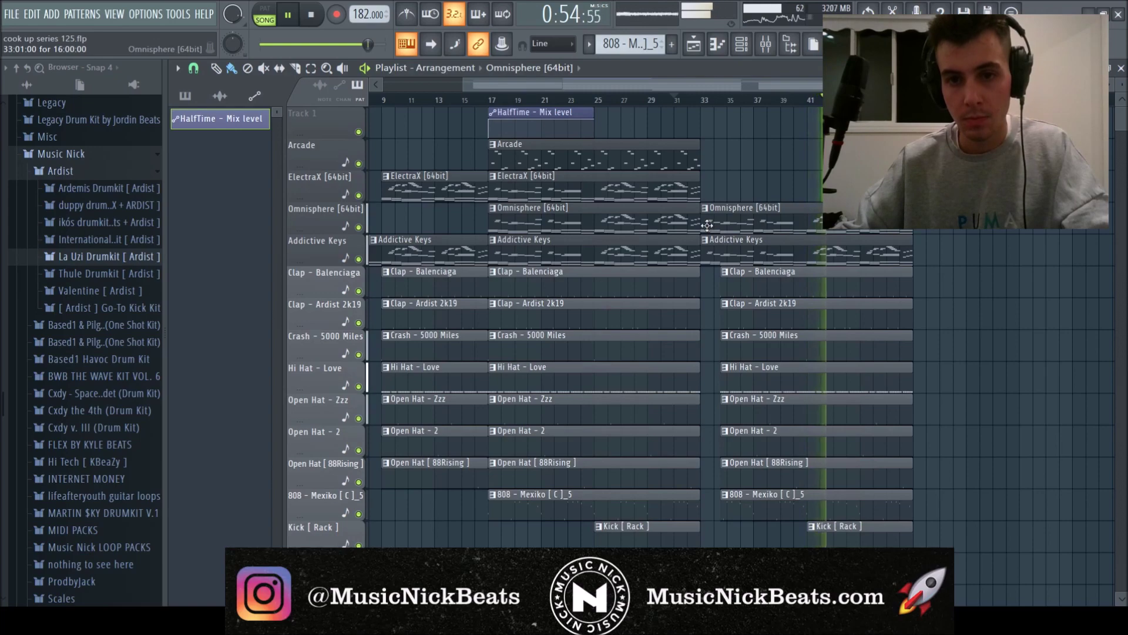
key("F6")
key("F9")
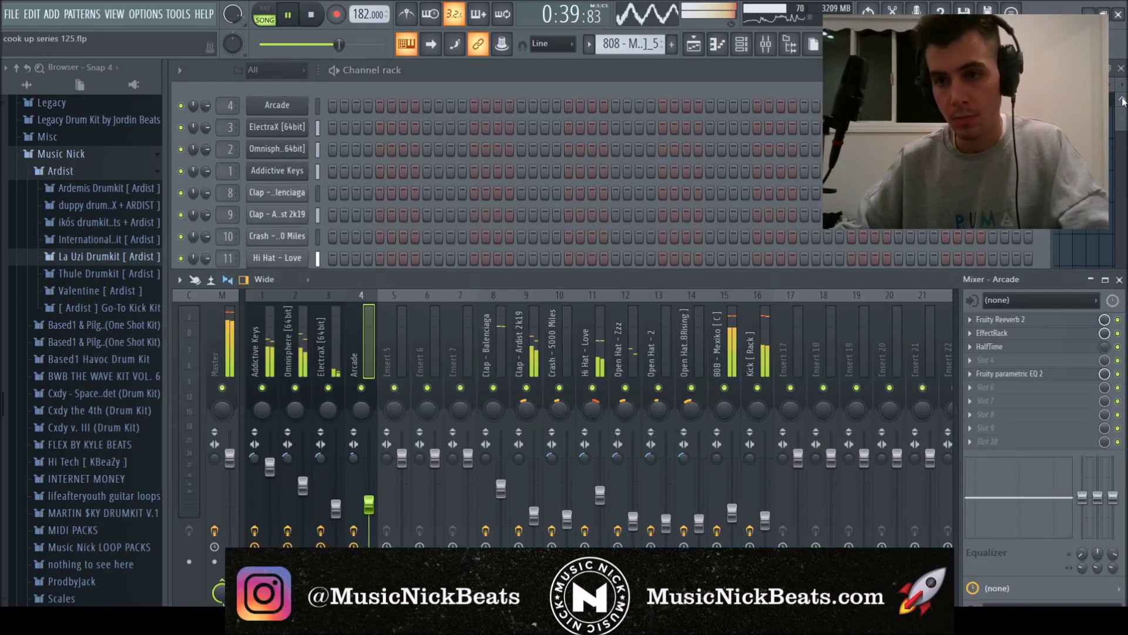
key("F5")
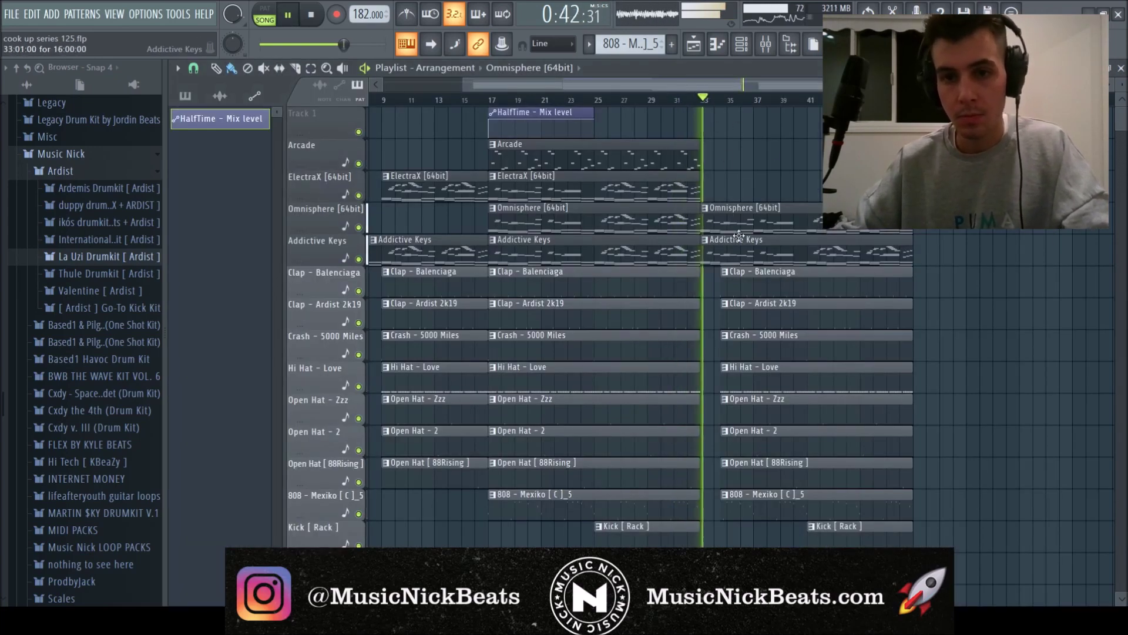
left_click_drag(717, 223, 824, 222)
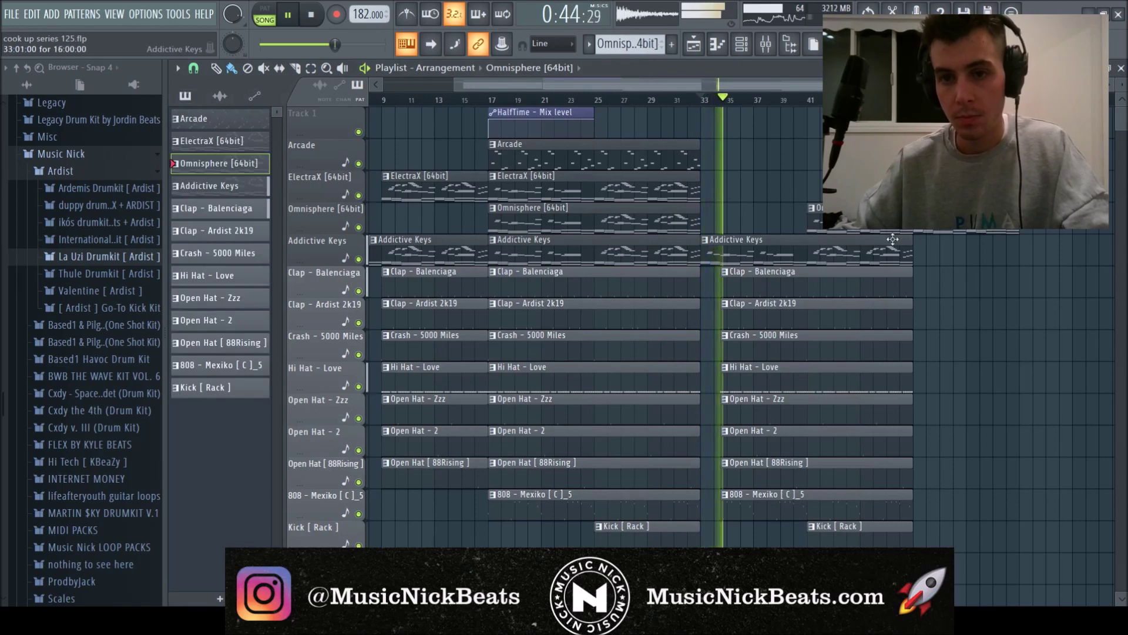
Step: Trim the Addictive Keys clip at bar 33 to end at bar 41 and place another Addictive Keys clip at bar 41
left_click_drag(912, 254, 827, 259)
left_click(835, 254)
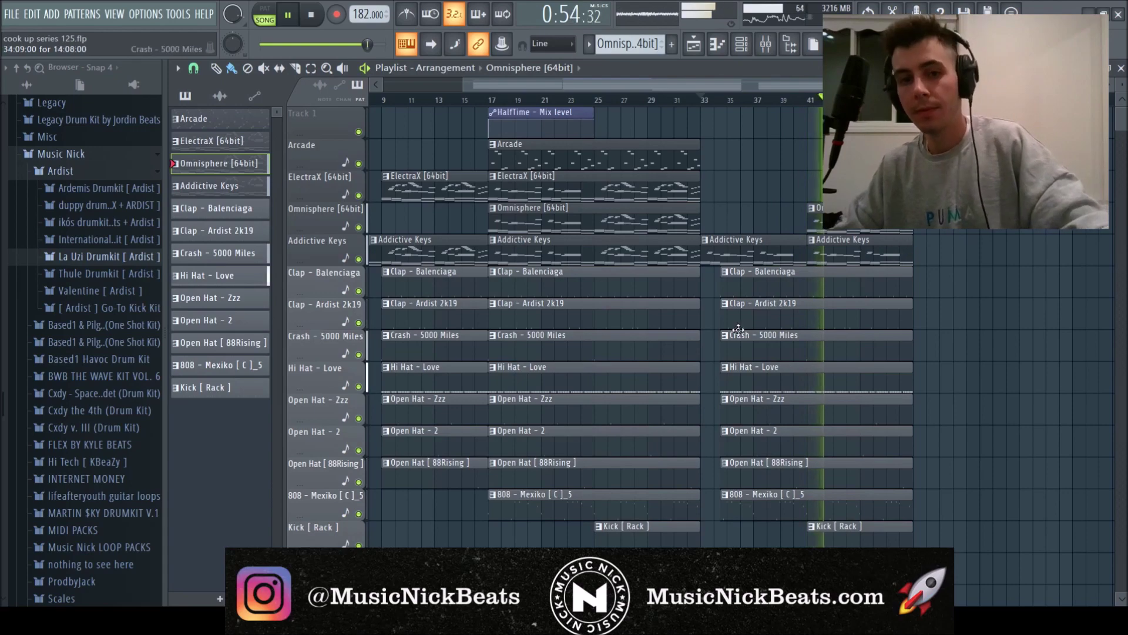
Step: Fine-tune the Omnisphere mixer track's volume, save the project and return to the playlist
key("F6")
key("F9")
left_click_drag(302, 488, 302, 491)
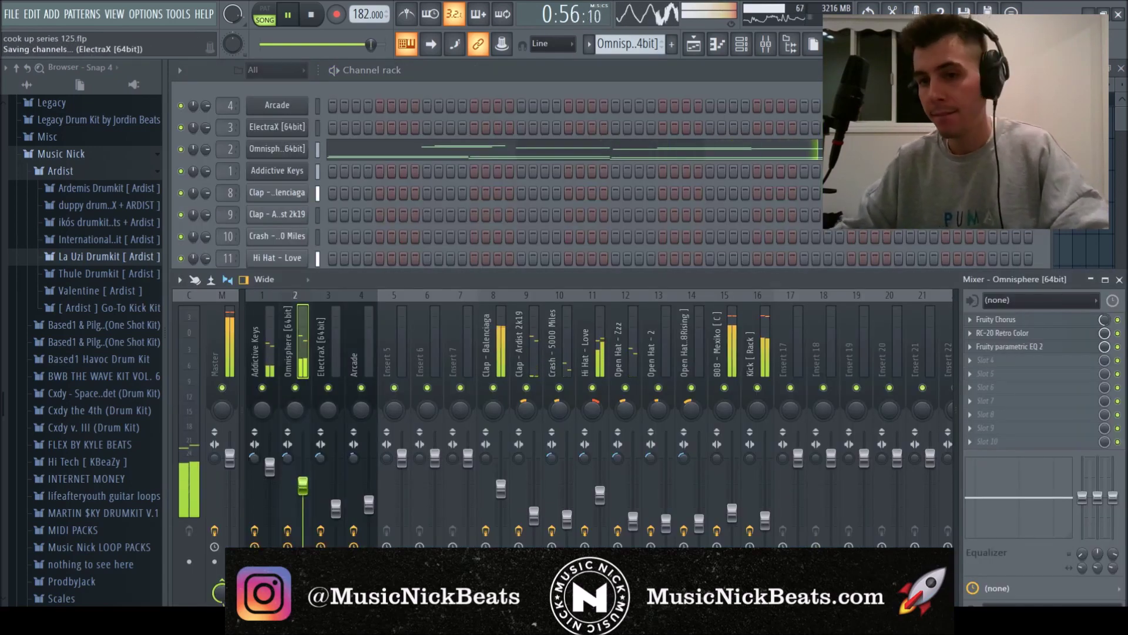
key("F5")
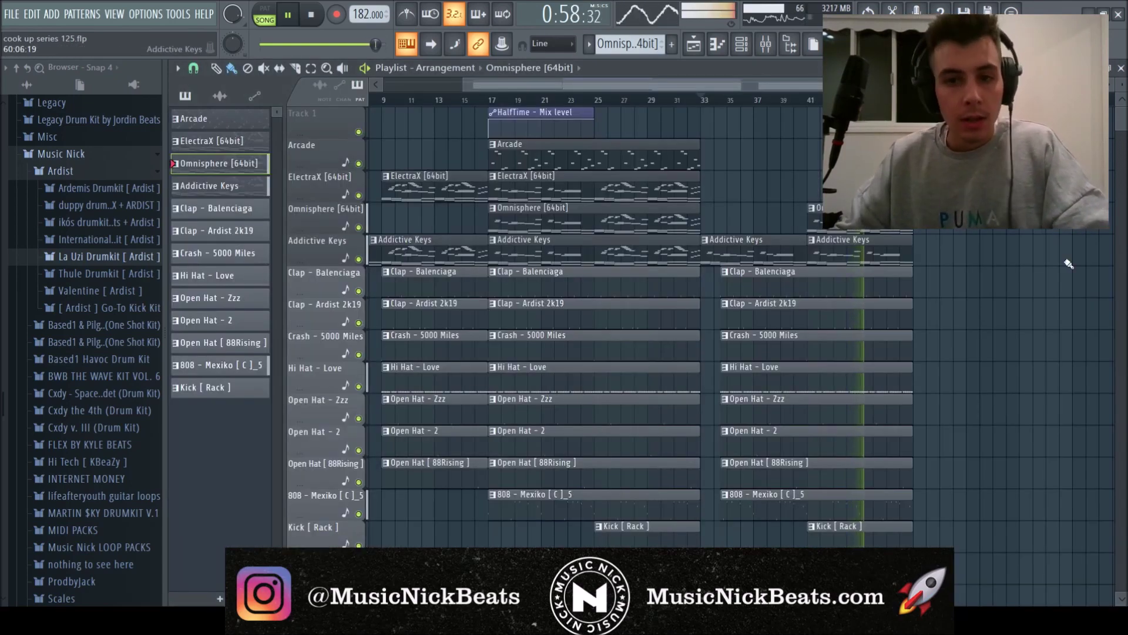
Step: Copy the opening 16 bars of Addictive Keys, ElectraX and drum clips to bar 49 and deselect them
scroll(537, 446, "left", 3)
left_click_drag(555, 522, 372, 138)
left_click_drag(408, 247, 939, 249)
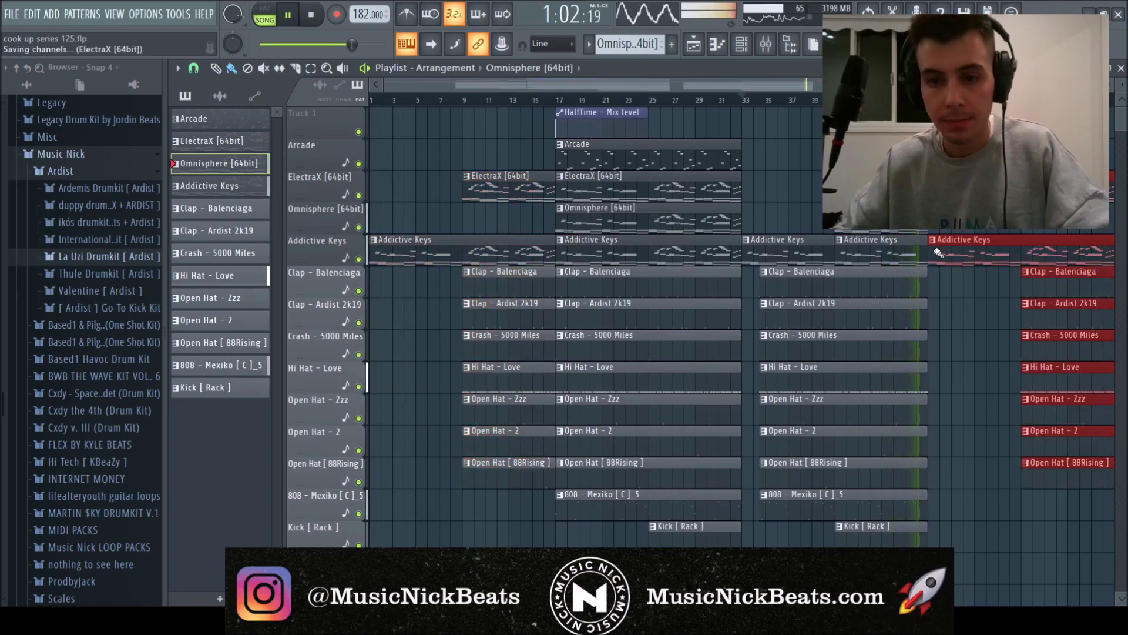
left_click(996, 420)
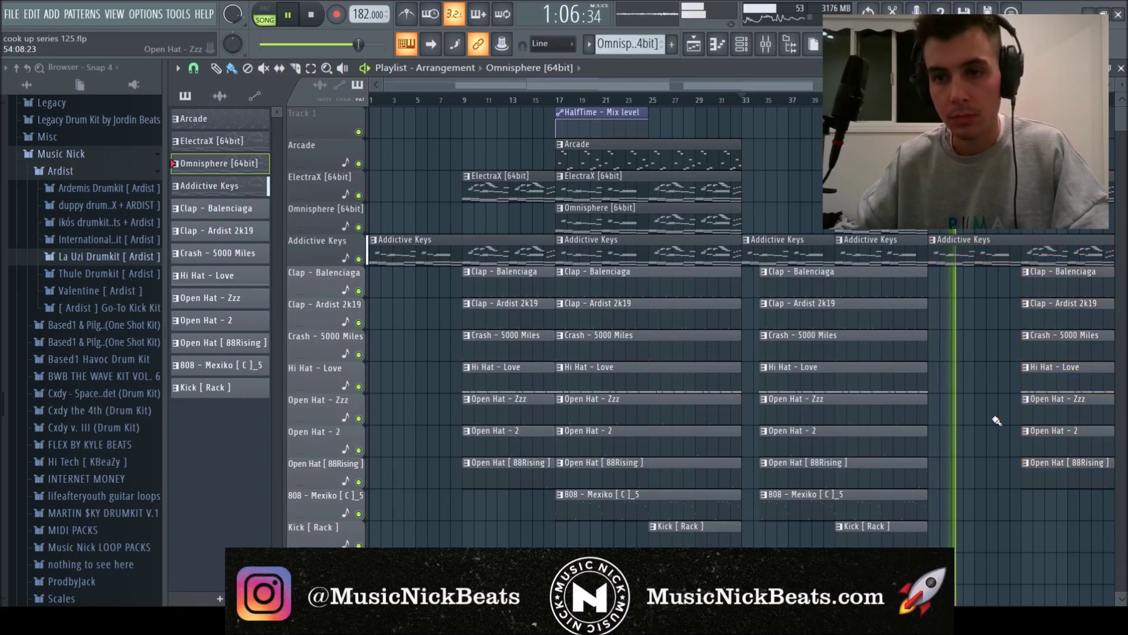
Step: Select all clips from bar 17 through bar 64, duplicate them starting at bar 65, and clear the selection
scroll(741, 358, "down", 2)
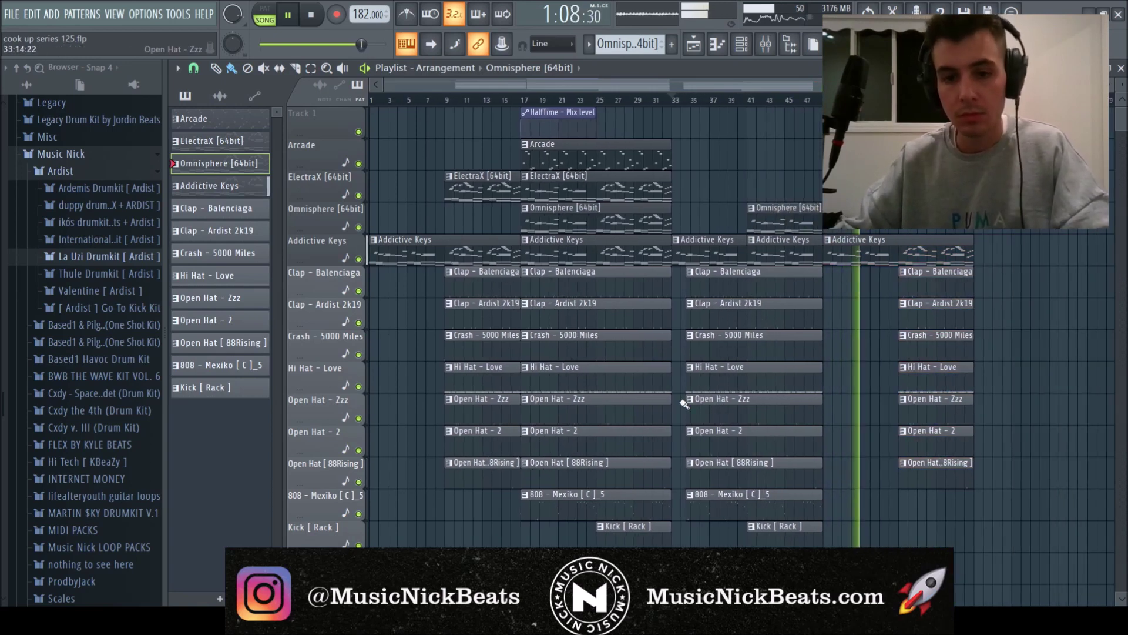
left_click(654, 429, "ctrl")
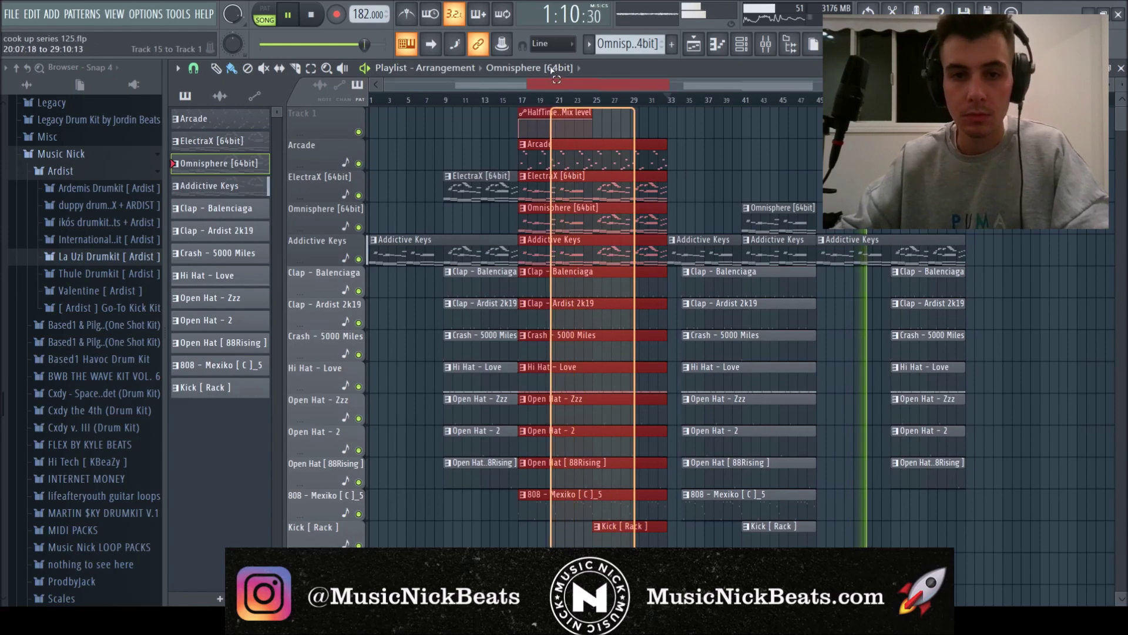
left_click_drag(1052, 558, 563, 109)
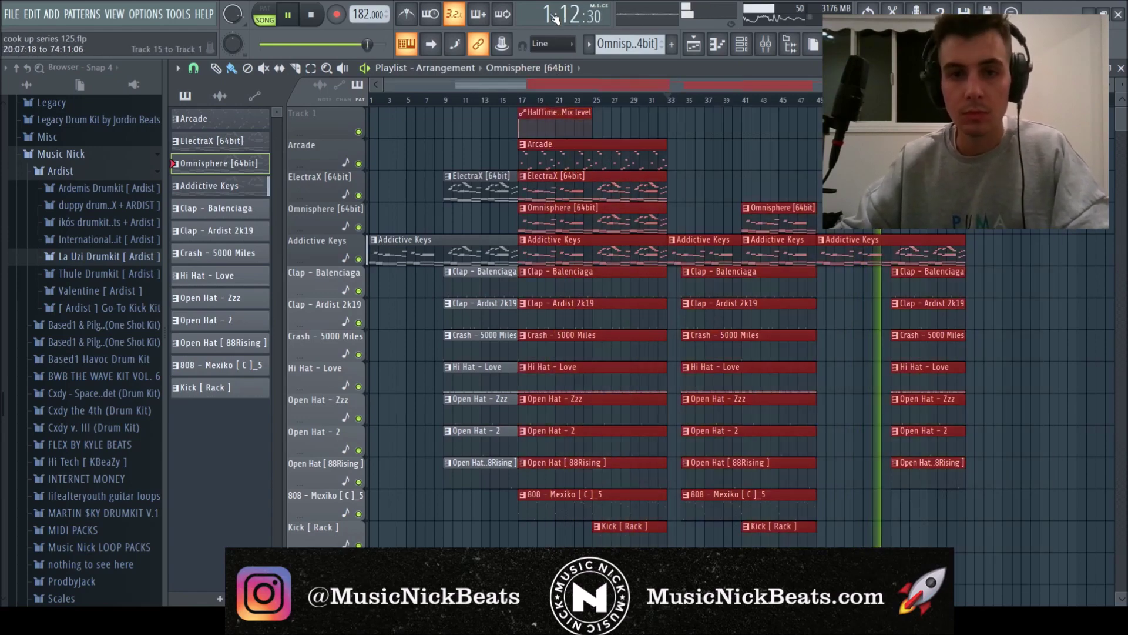
key("ctrl+b")
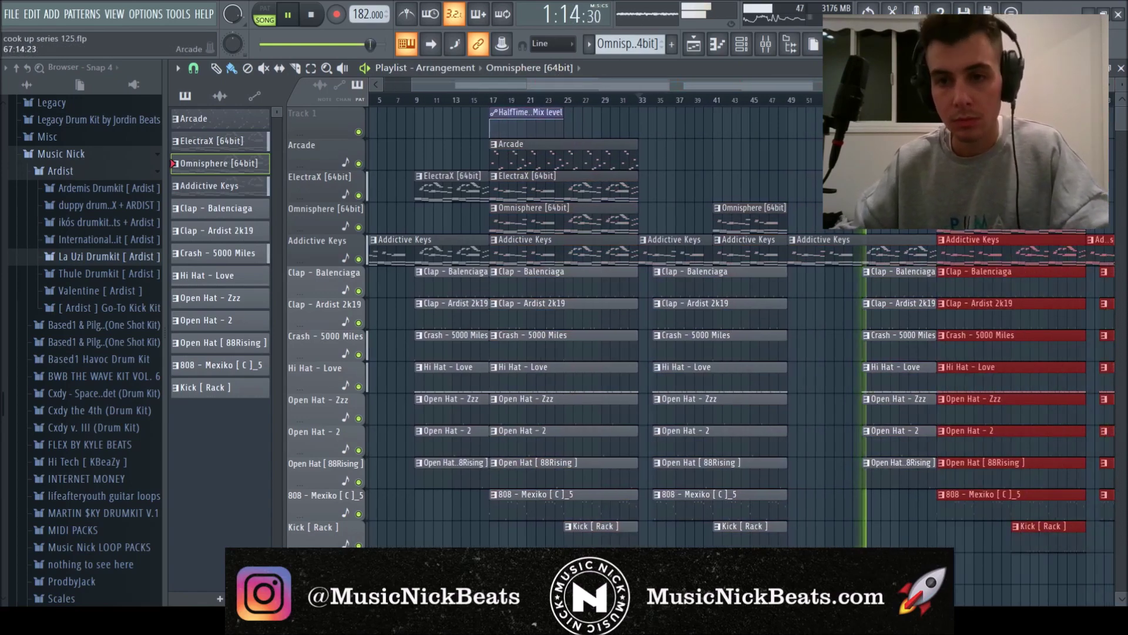
left_click(753, 152)
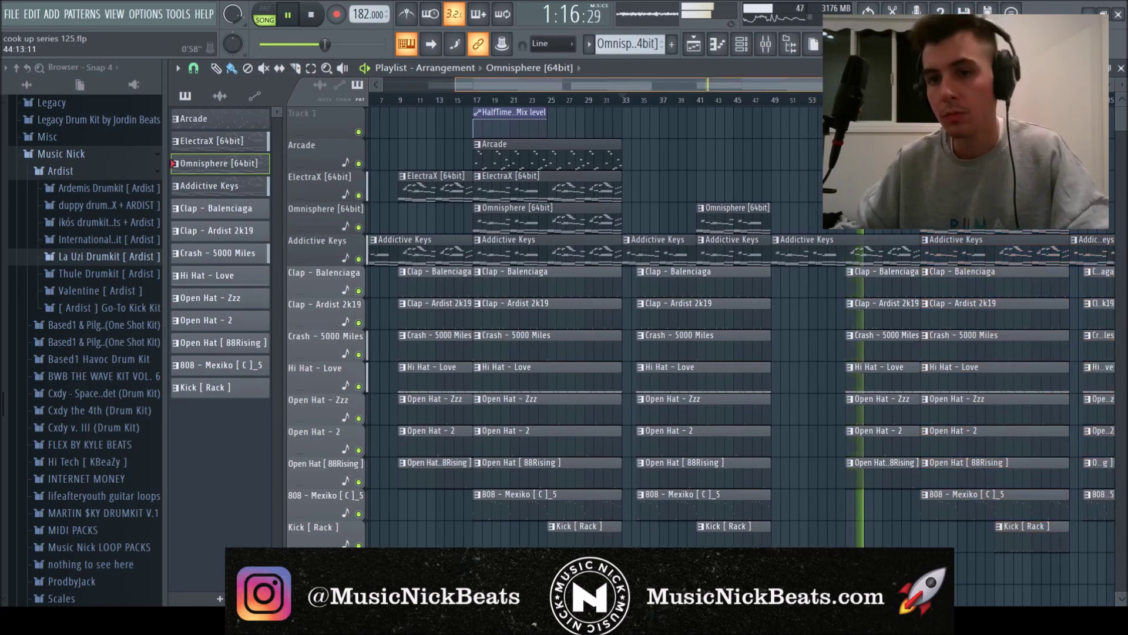
Step: Return to the song's start with the full arrangement in view and save the project
scroll(749, 94, "down", 3)
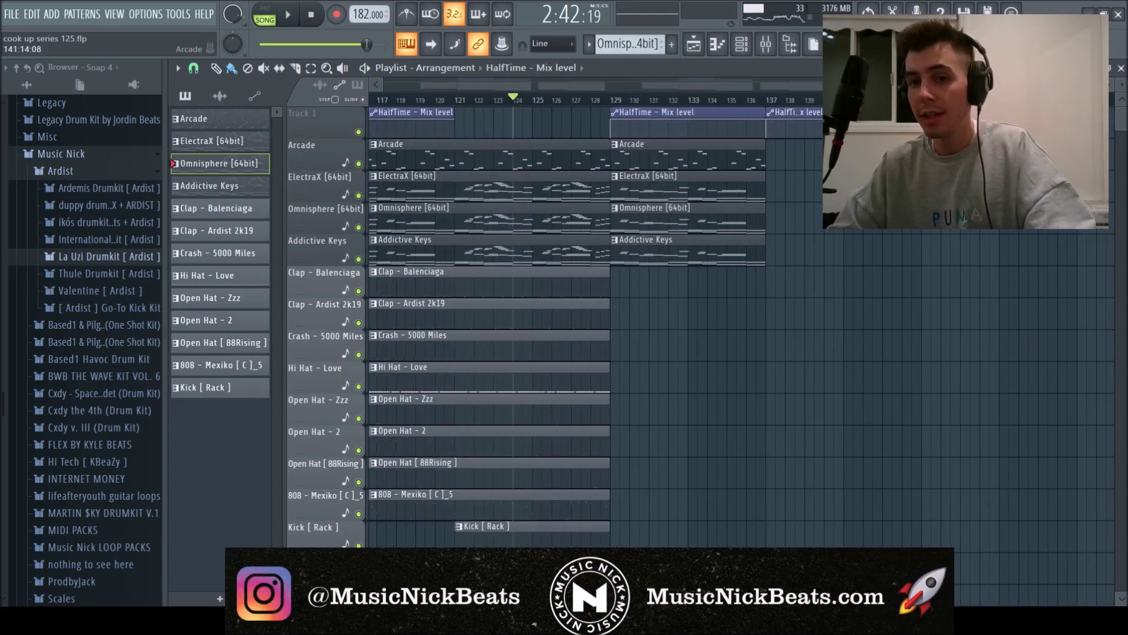
scroll(846, 147, "down", 5)
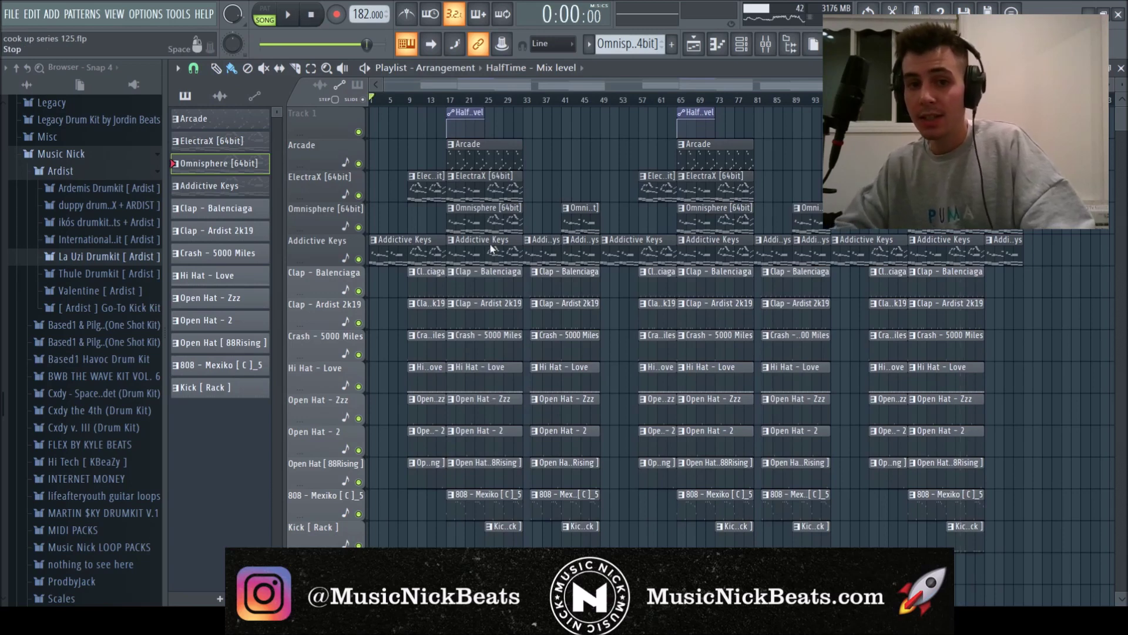
key("ctrl+s")
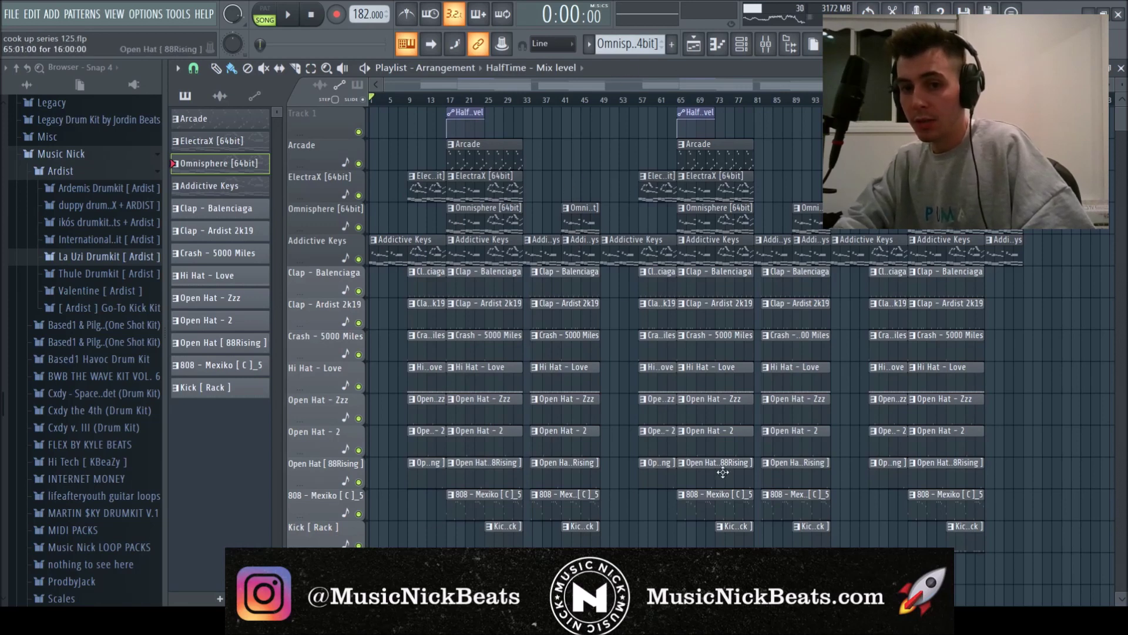
Step: Review the arrangement's sections and the song's end point, return to the start and save the project
scroll(429, 186, "up", 4)
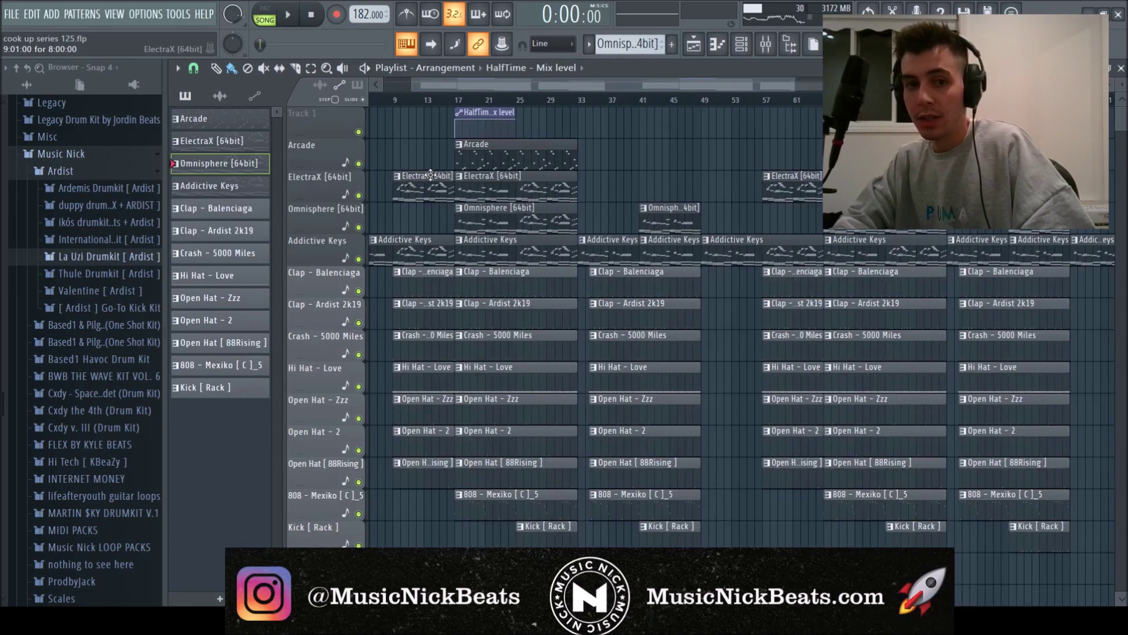
left_click_drag(591, 81, 650, 92)
scroll(561, 162, "down", 4)
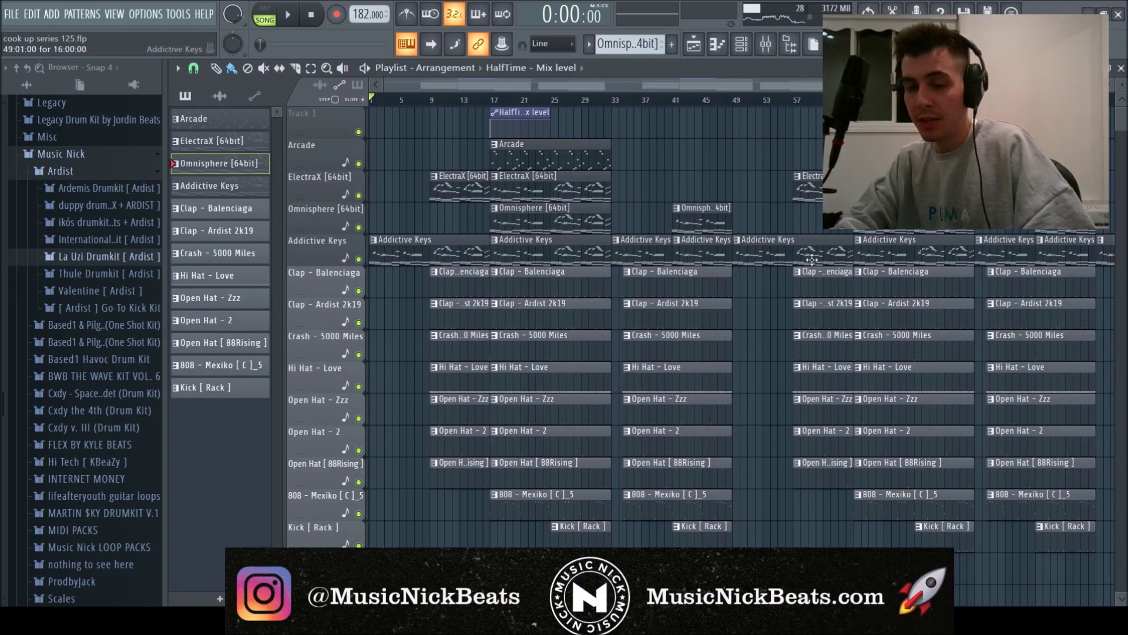
scroll(521, 77, "down", 3)
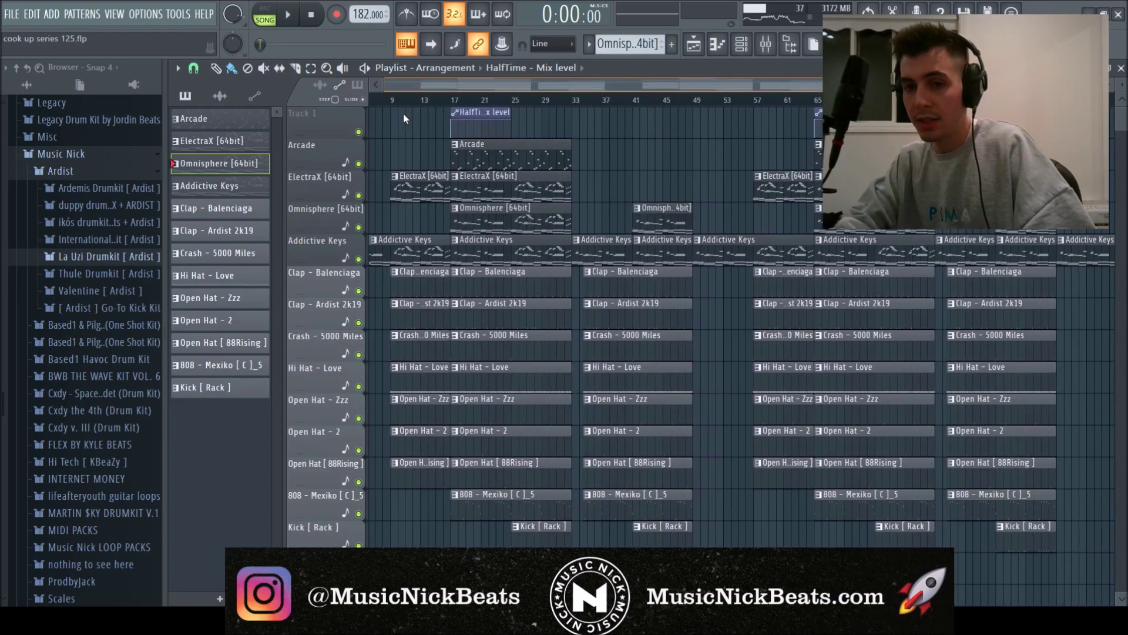
key("End")
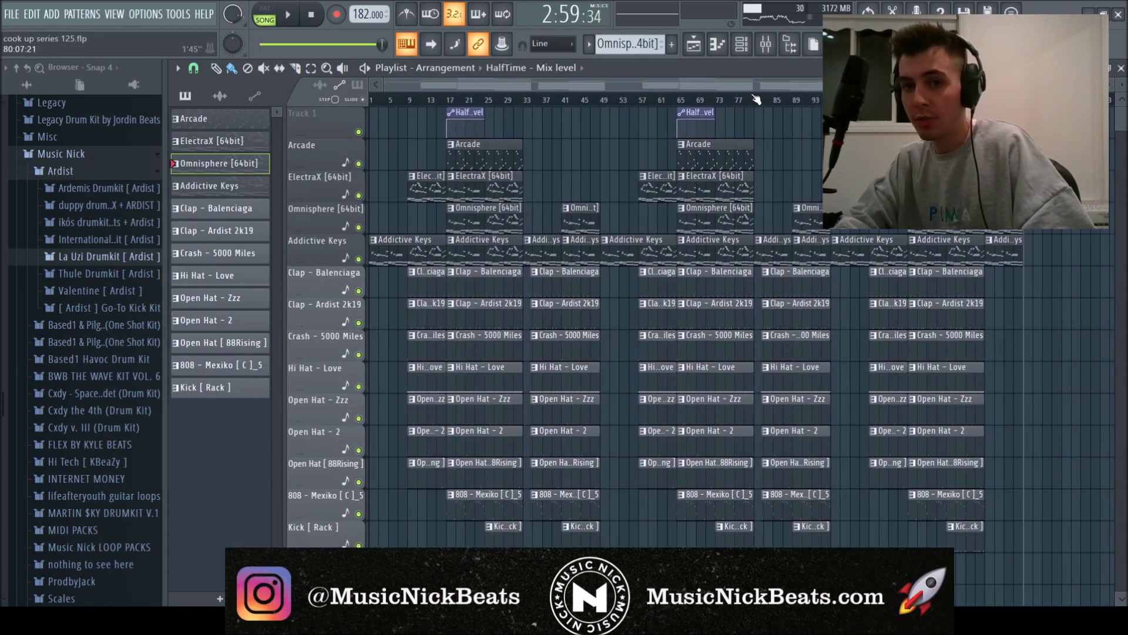
key("Home")
key("ctrl+s")
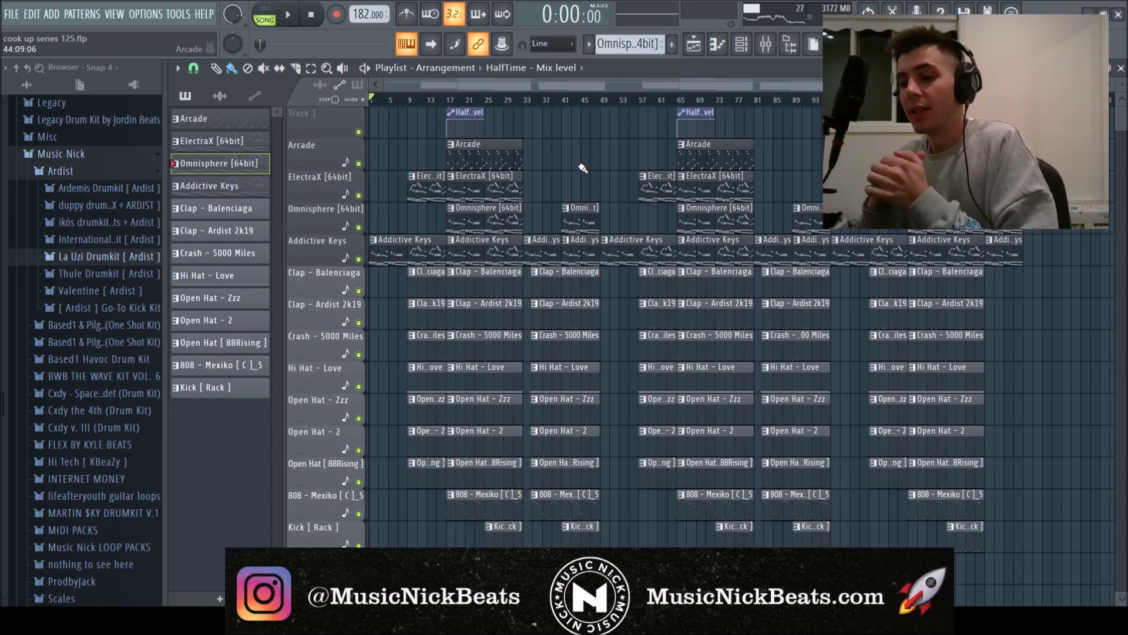
Step: Place the "whats good its music nick" audio clip at about bar 6 below the Kick track and play the song
left_click_drag(583, 169, 402, 532)
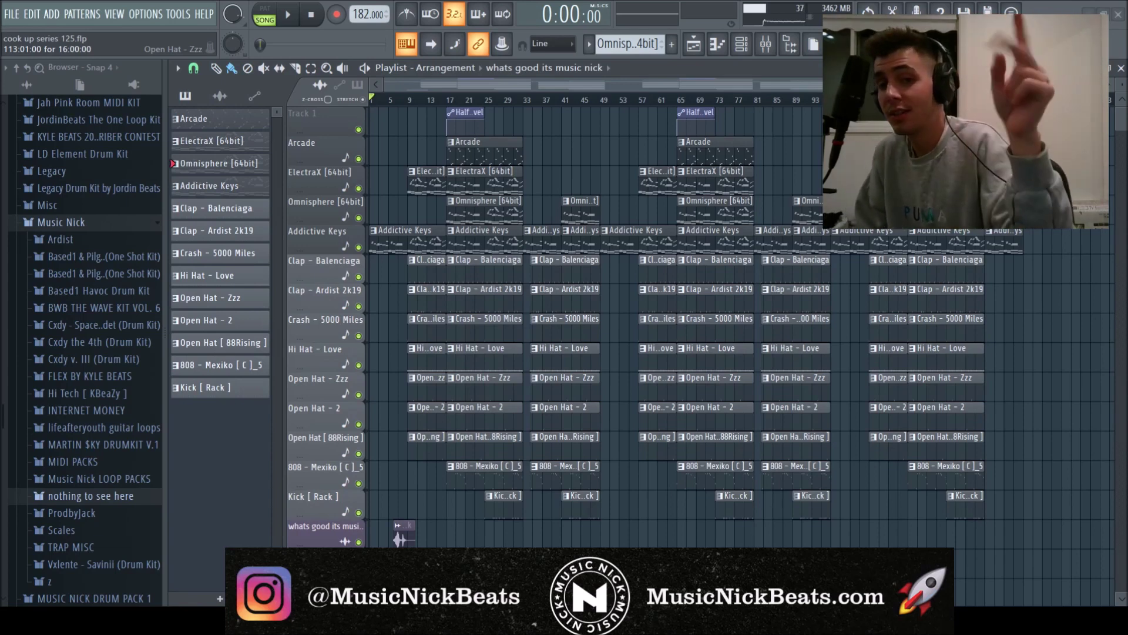
left_click(288, 14)
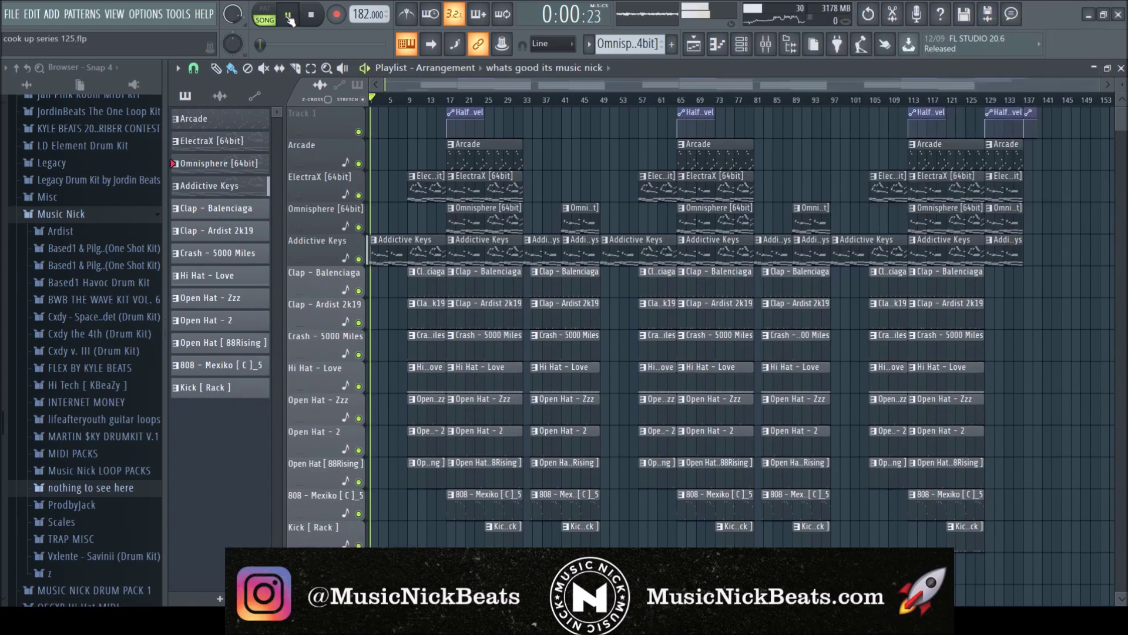